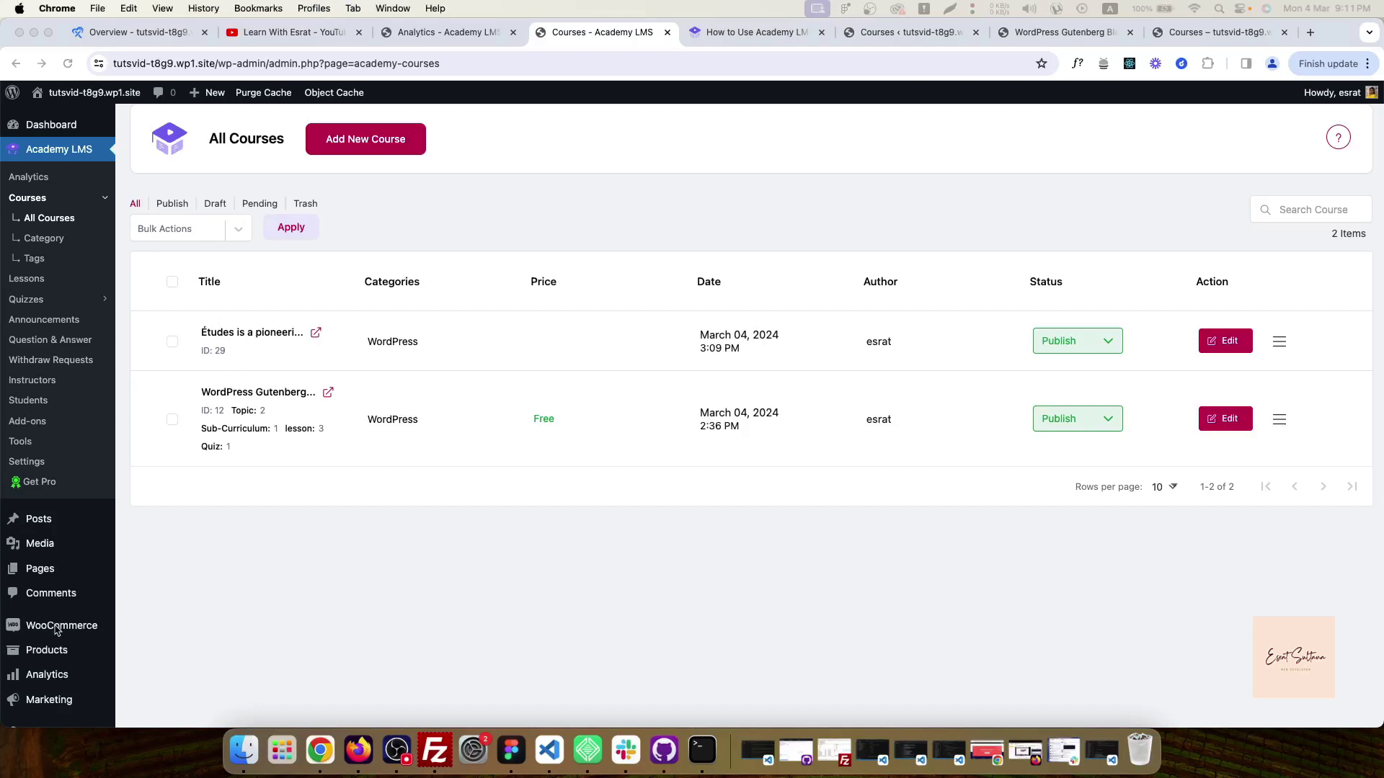
# Open the Academy LMS Settings page from the WordPress admin sidebar.
pyautogui.moveTo(86, 630)
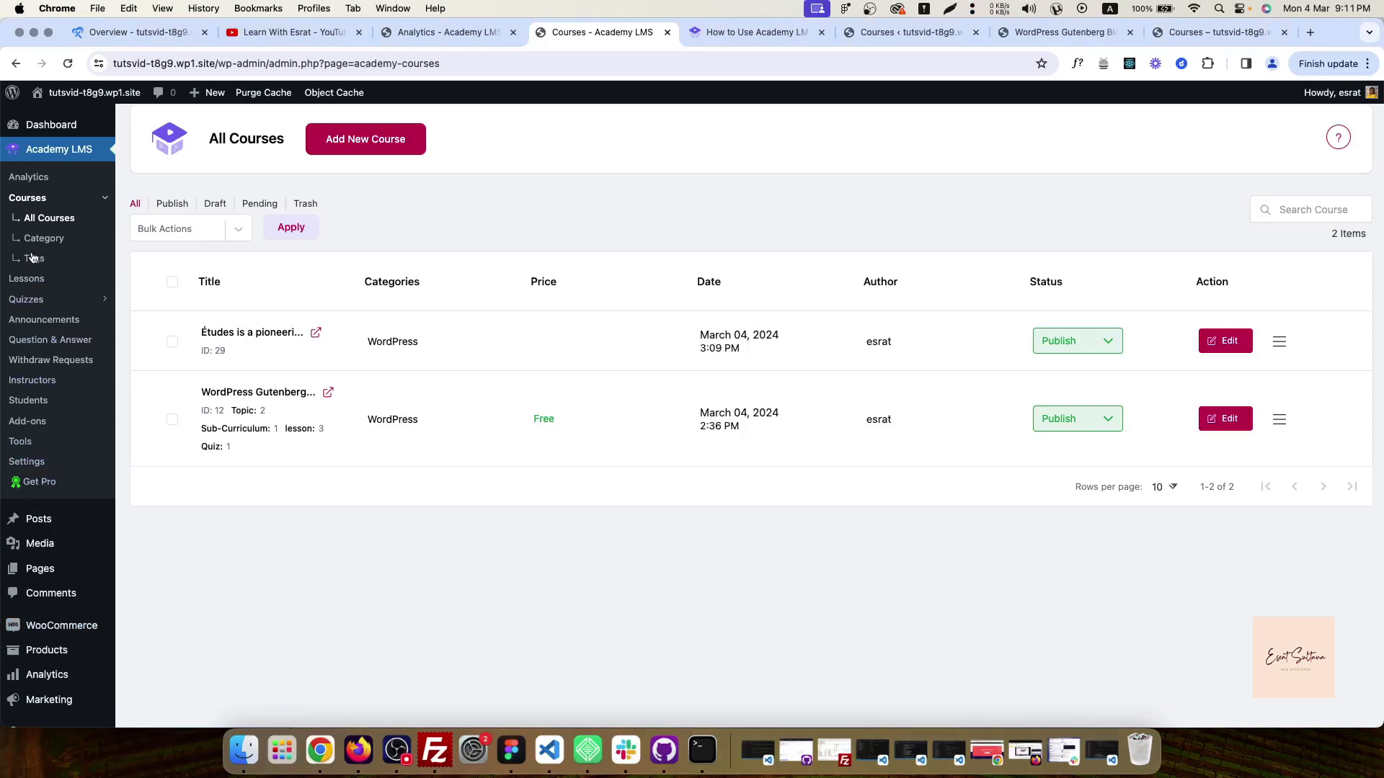
pyautogui.click(23, 463)
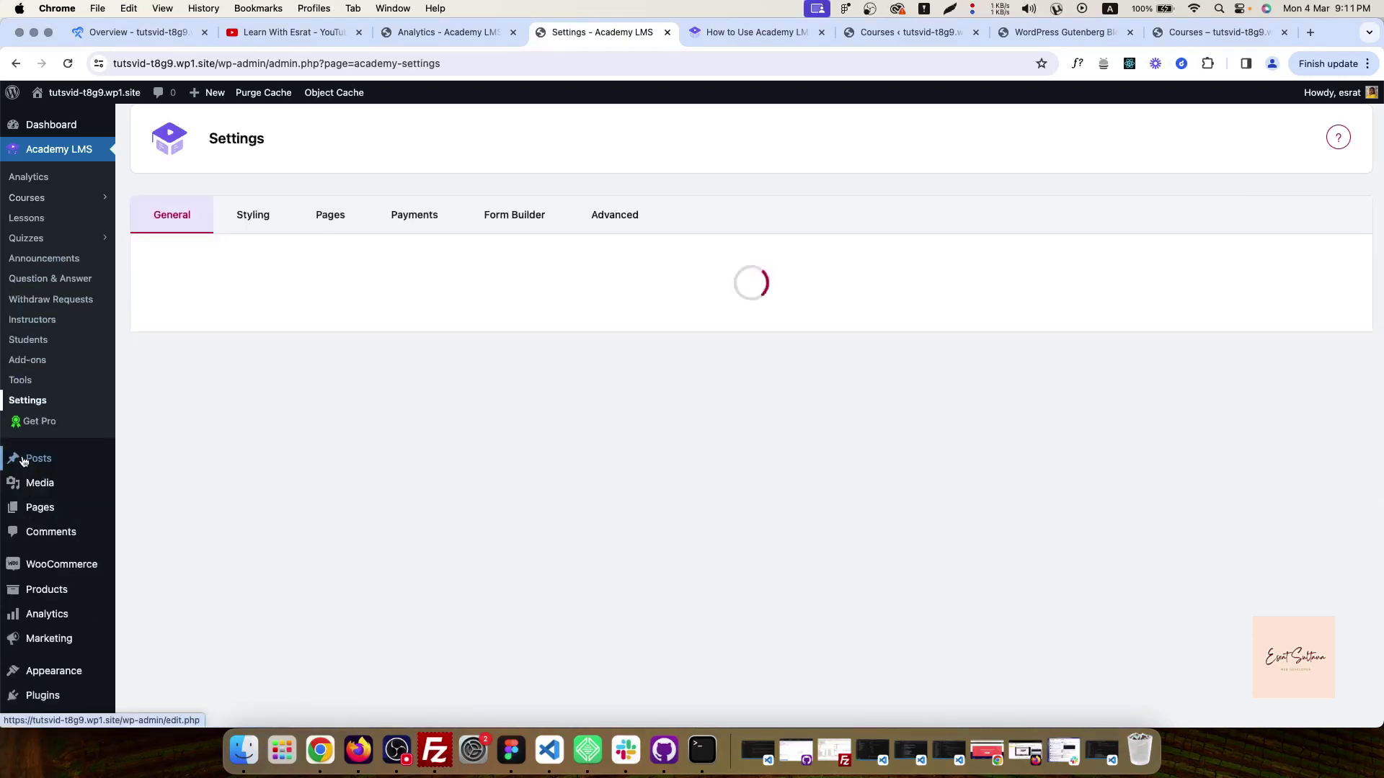
# In Payments > Woocommerce, enable Course Product and leave Force Login Before Enroll on.
pyautogui.click(412, 229)
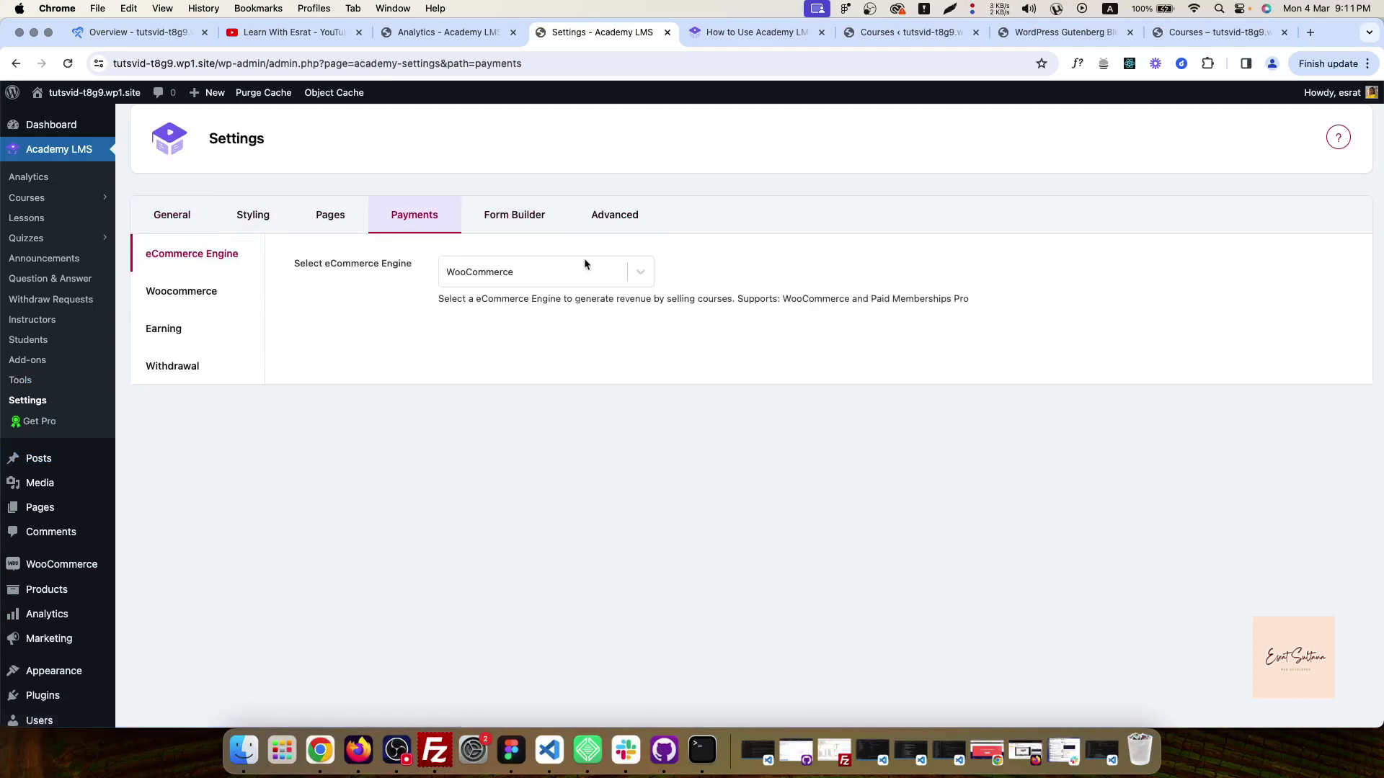
pyautogui.click(181, 290)
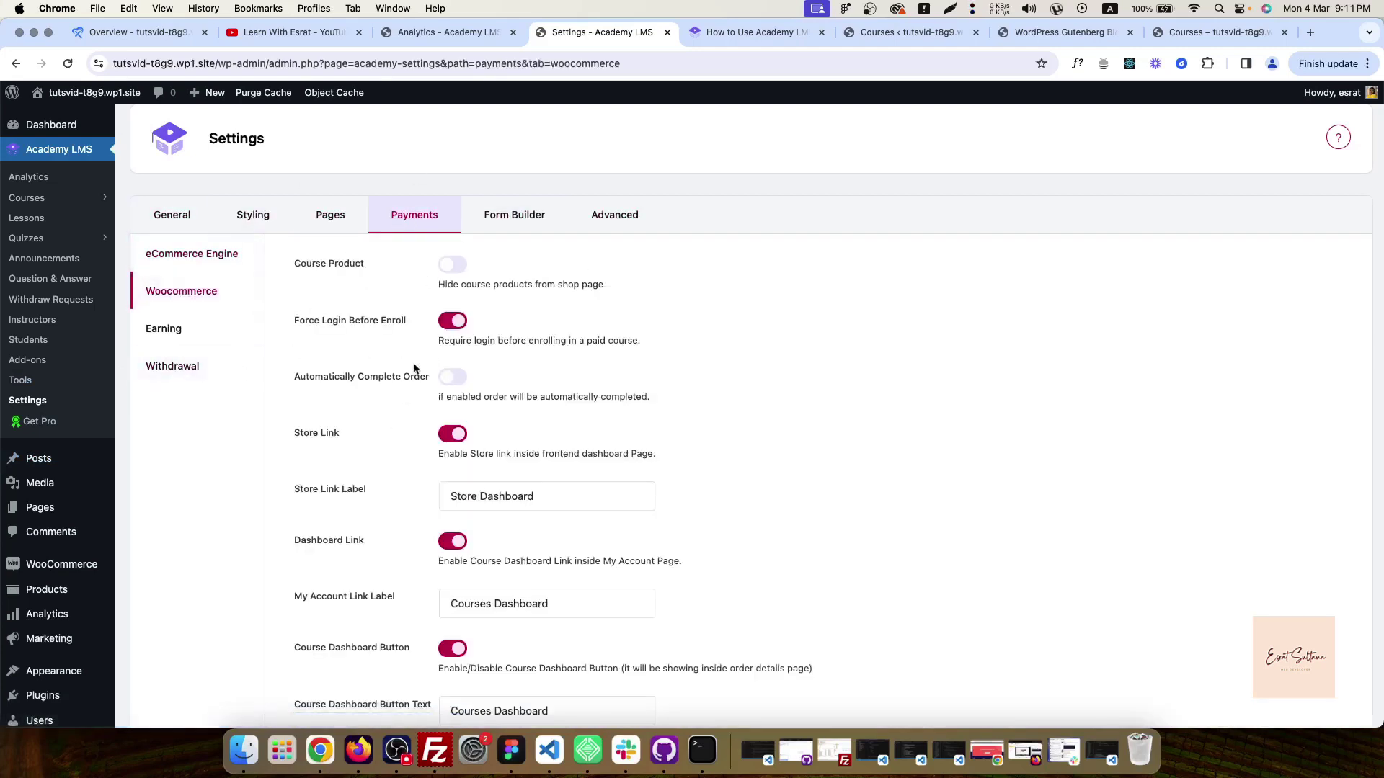
pyautogui.click(453, 267)
pyautogui.click(451, 322)
pyautogui.click(451, 323)
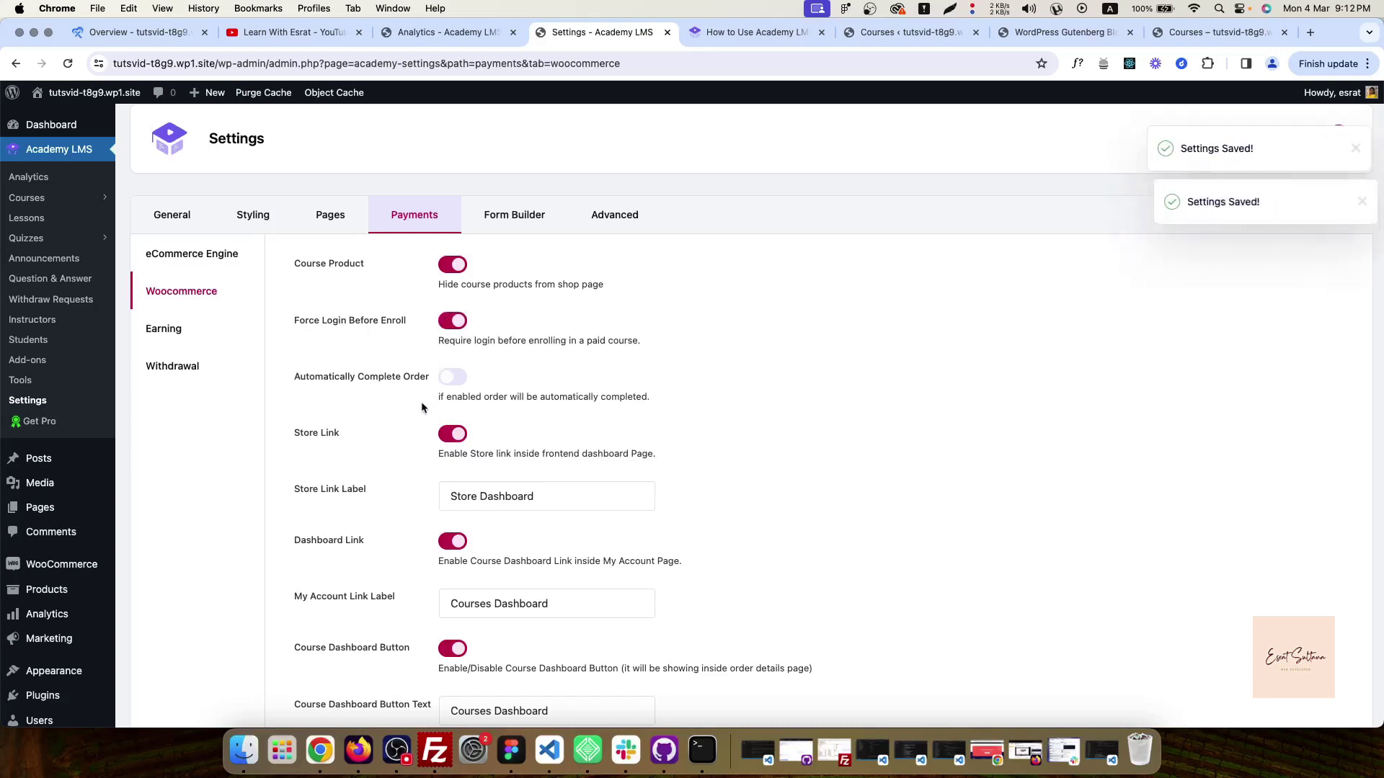
pyautogui.scroll(-2, 422, 407)
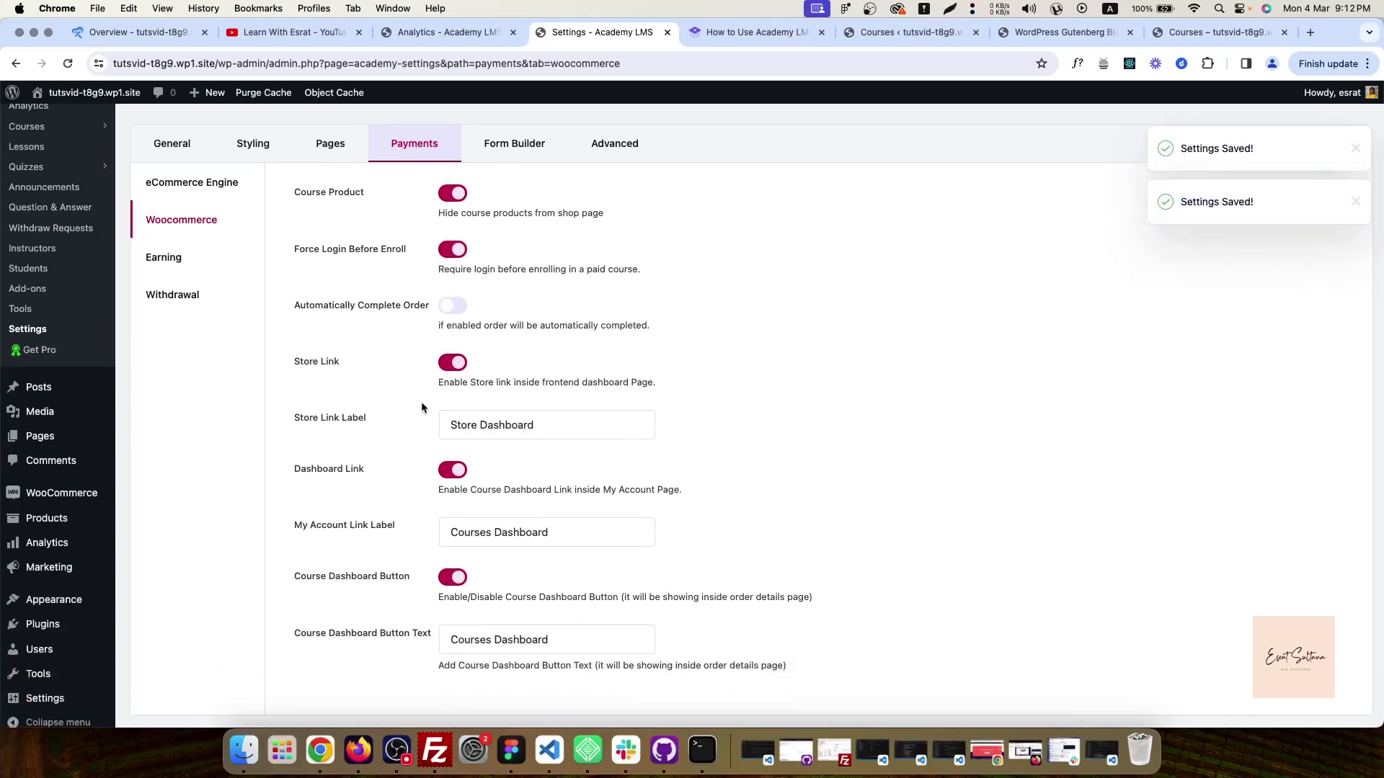
pyautogui.click(450, 309)
pyautogui.click(450, 310)
pyautogui.click(528, 429)
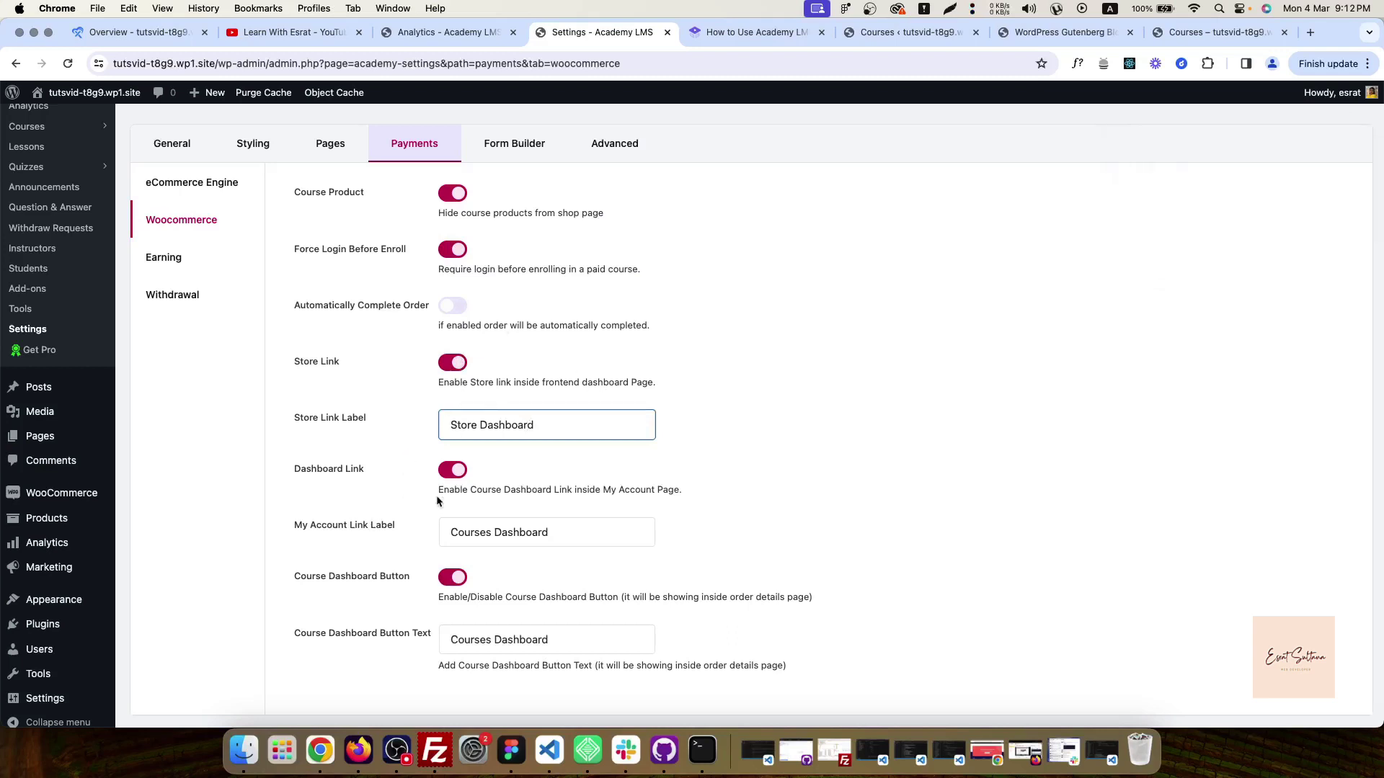
pyautogui.moveTo(486, 489); pyautogui.dragTo(662, 490)
pyautogui.click(580, 486)
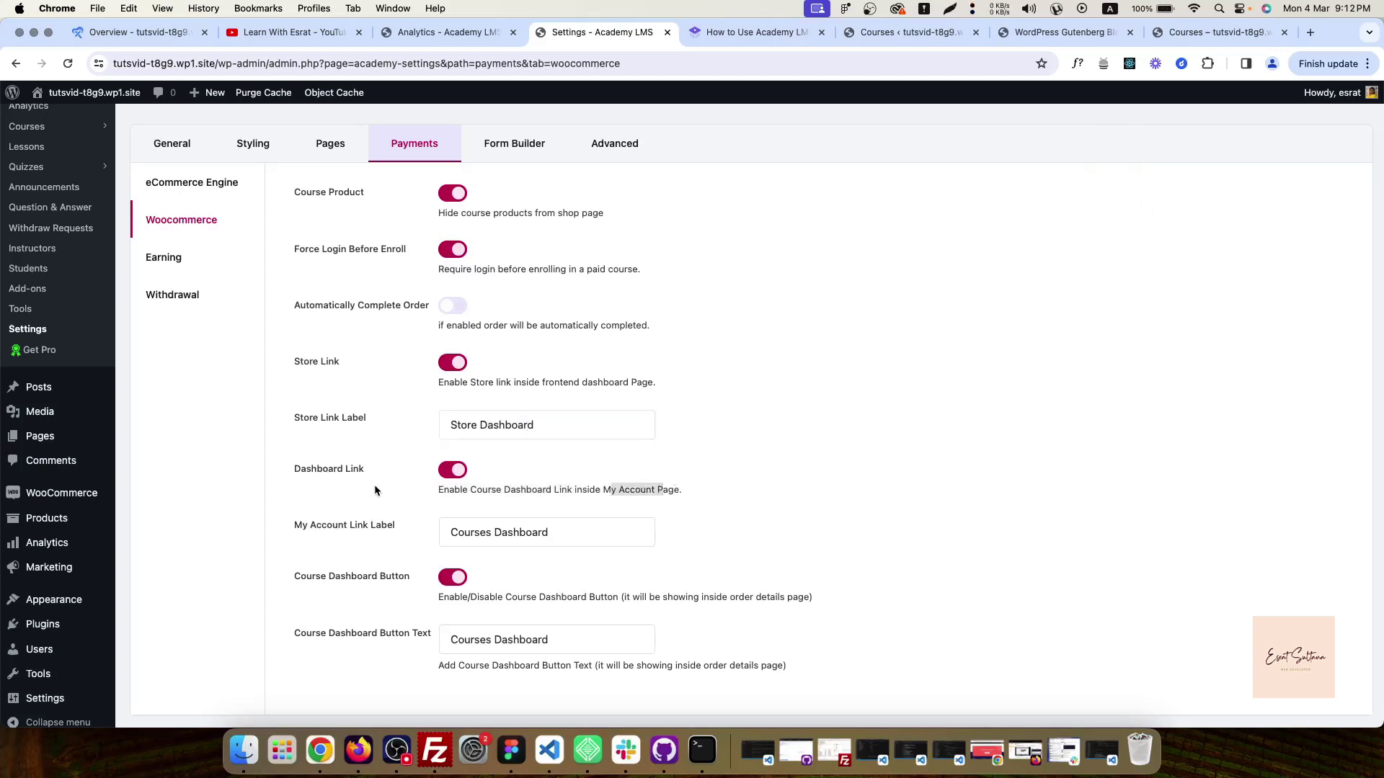
pyautogui.scroll(-1, 375, 486)
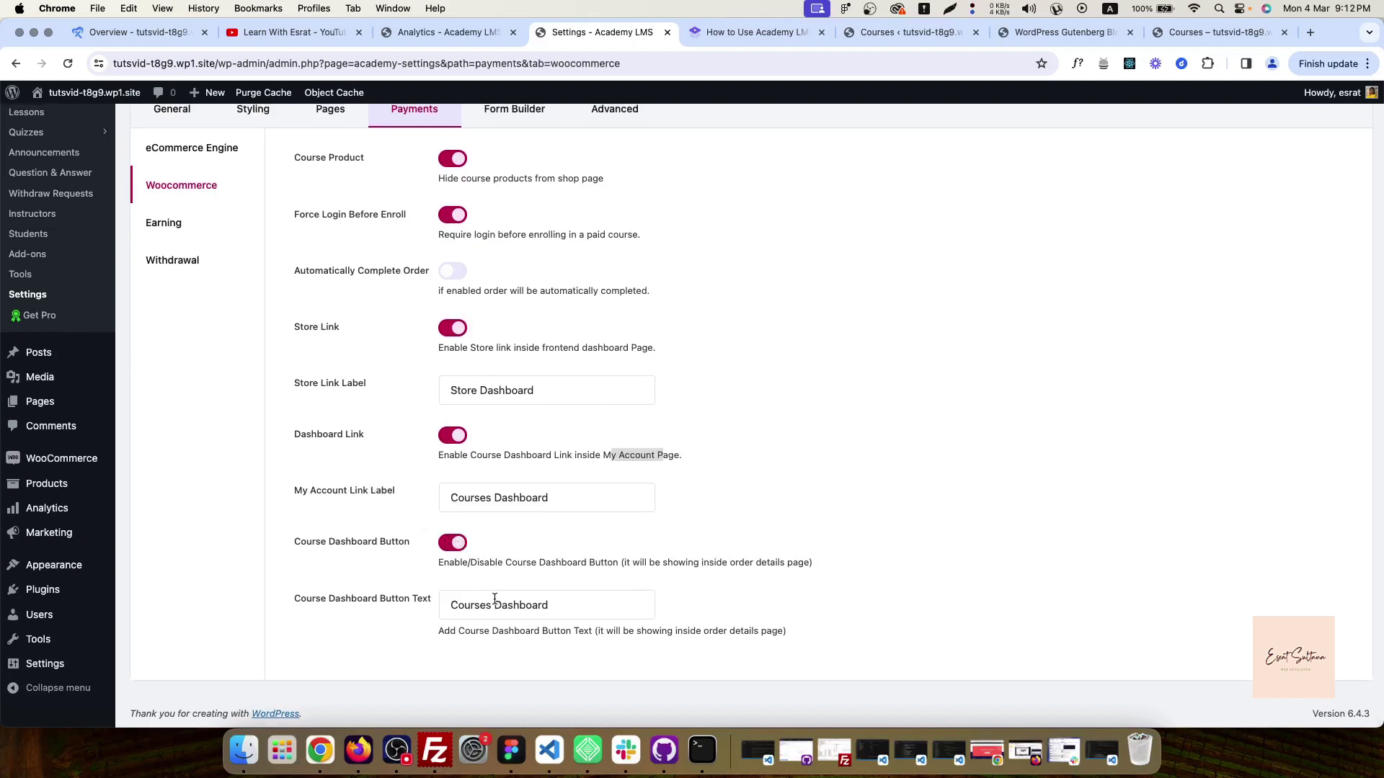
pyautogui.moveTo(702, 632); pyautogui.dragTo(766, 631)
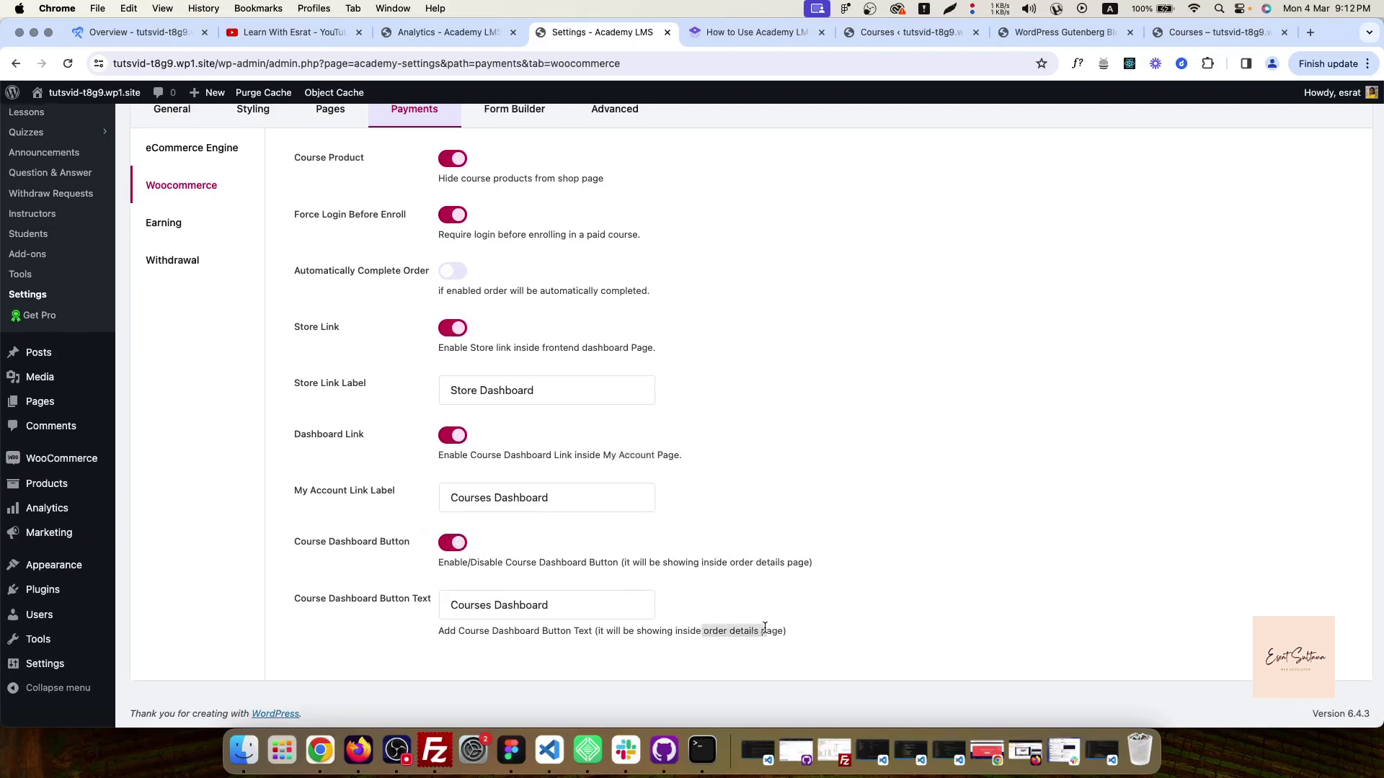
pyautogui.moveTo(720, 556); pyautogui.dragTo(746, 561)
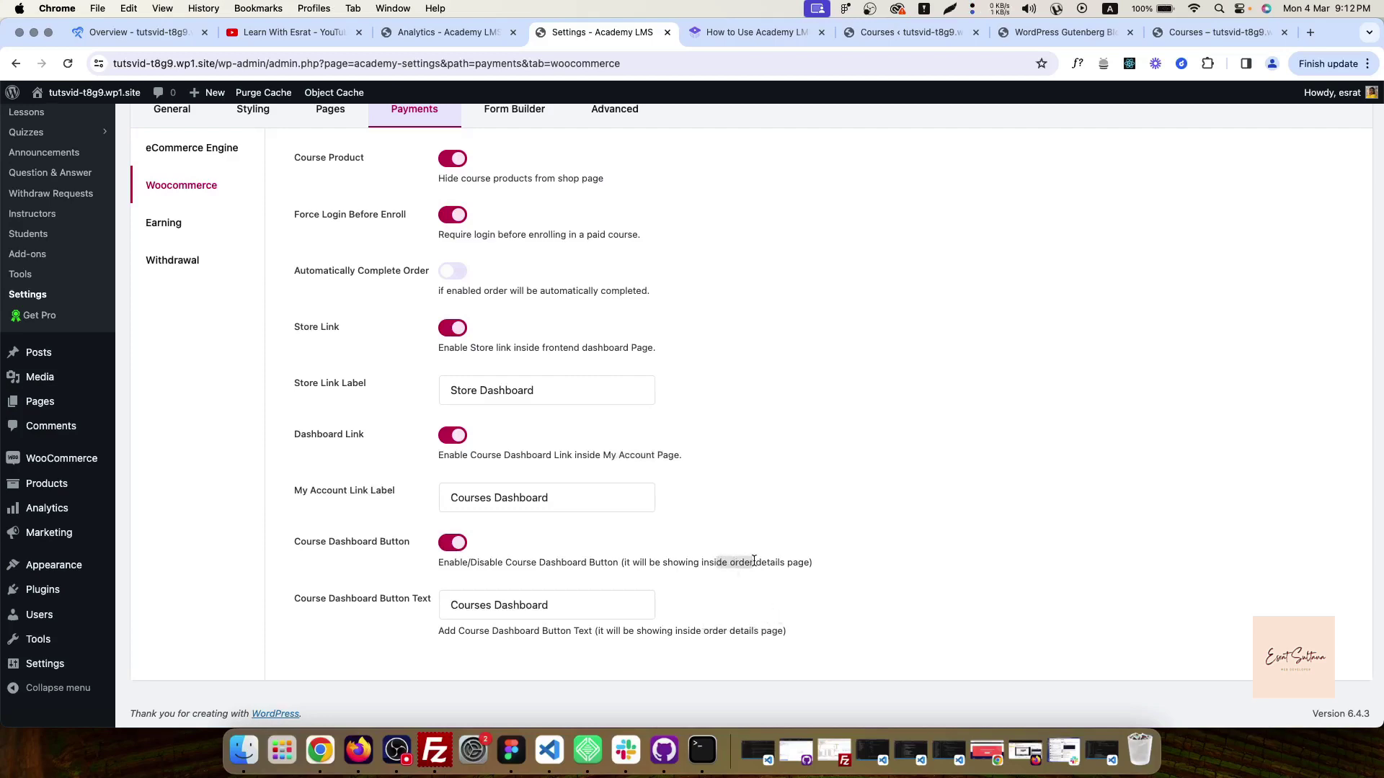
pyautogui.scroll(3, 322, 587)
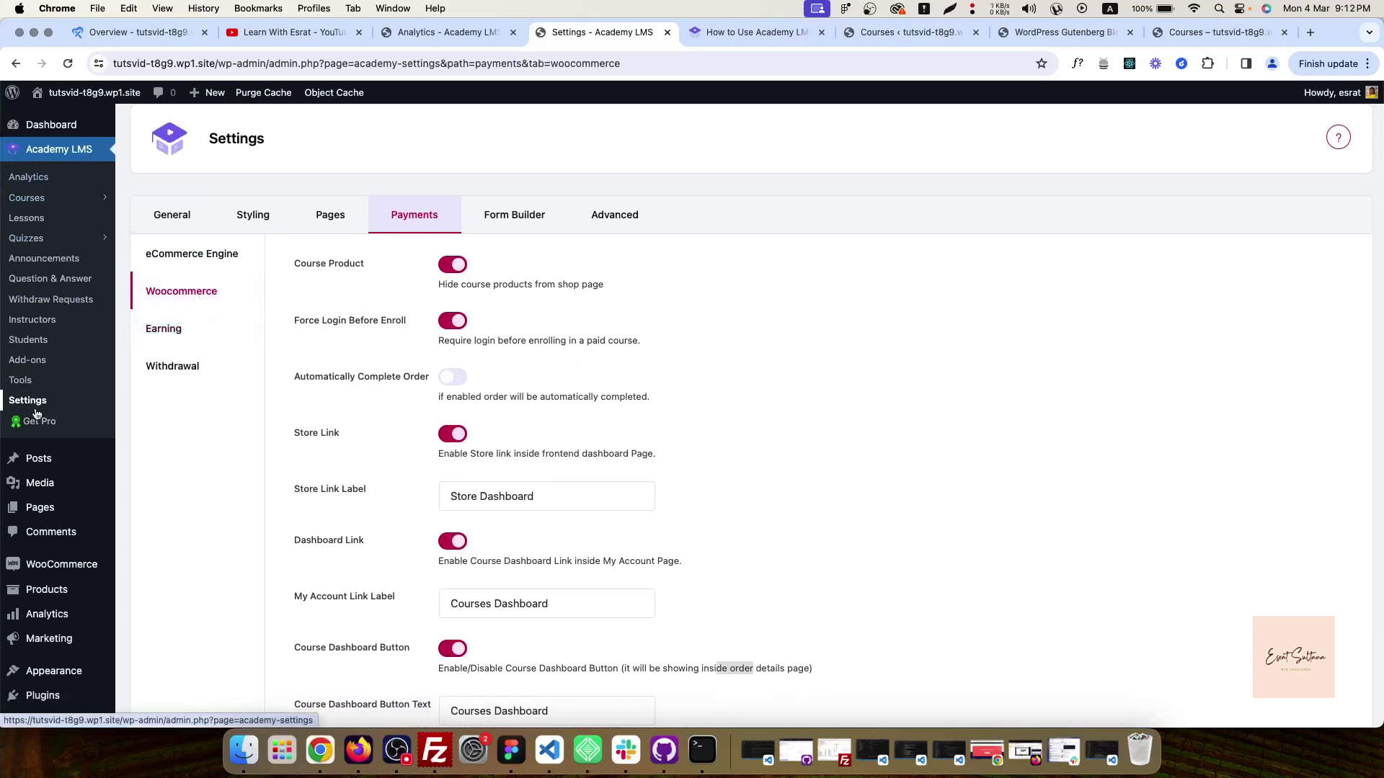
# Start a new course titled 'Paid Course' and paste the Études description.
pyautogui.click(36, 201)
pyautogui.rightClick(362, 144)
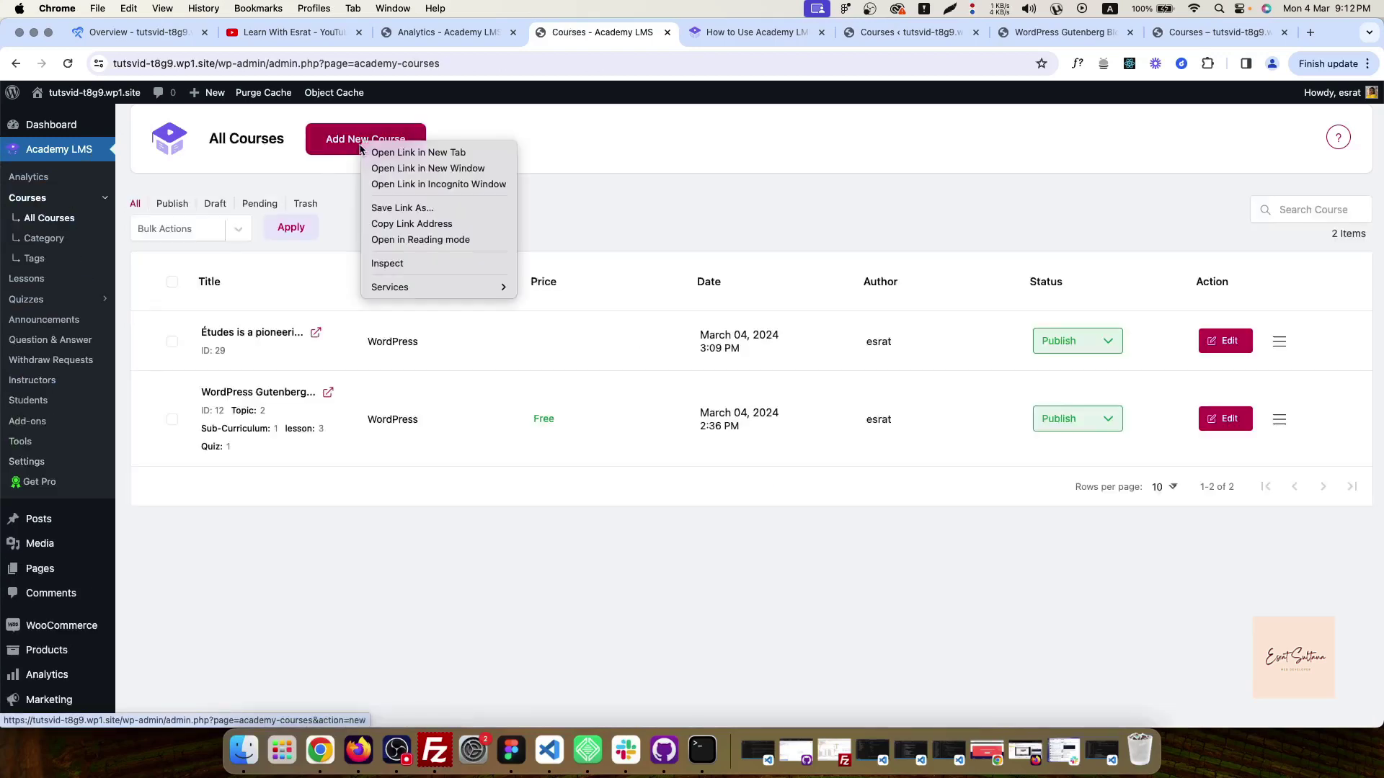
pyautogui.click(382, 139)
pyautogui.click(384, 139)
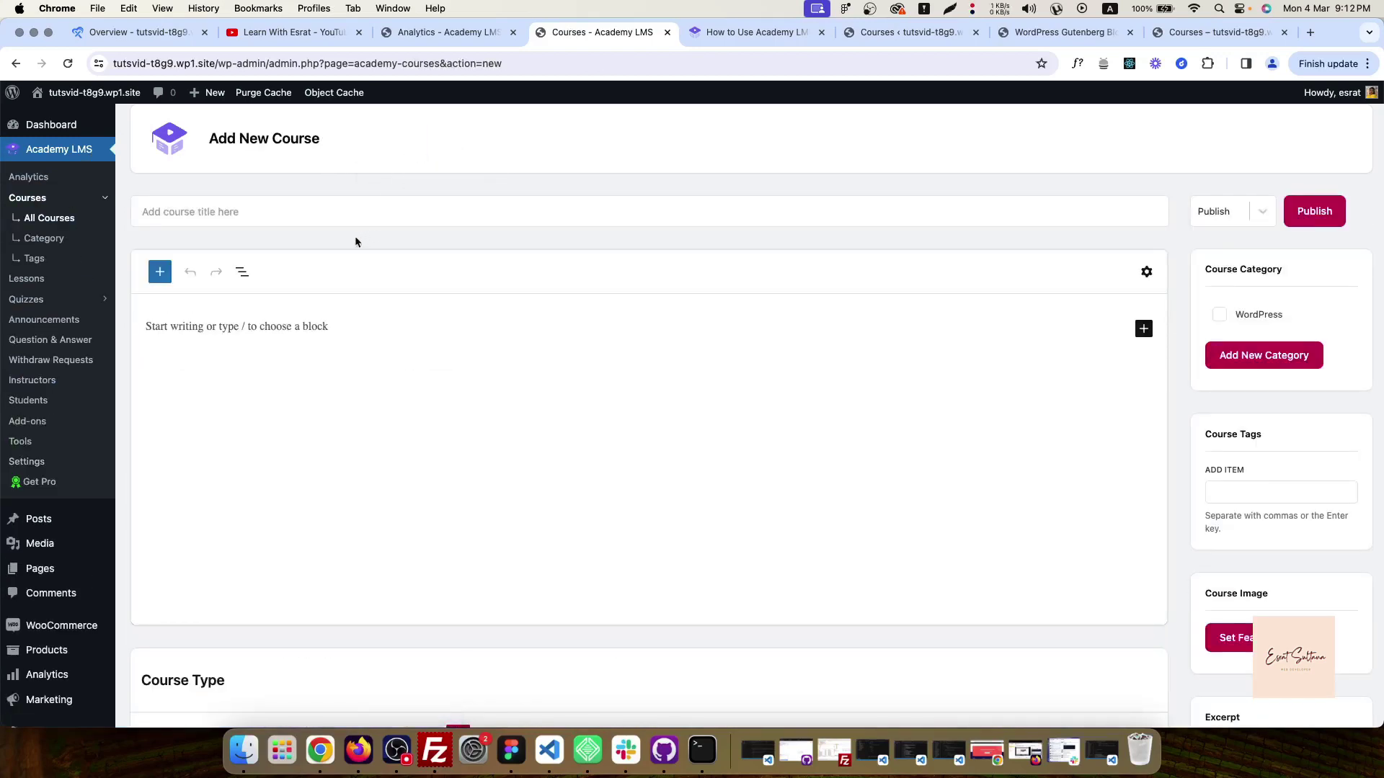
pyautogui.click(350, 209)
pyautogui.write('Paid Course')
pyautogui.click(303, 328)
pyautogui.write('Études is a pioneering firm that seamlessly merges creativity and functionality to redefine architectural excellence.')
pyautogui.scroll(-5, 309, 488)
pyautogui.scroll(3, 1123, 437)
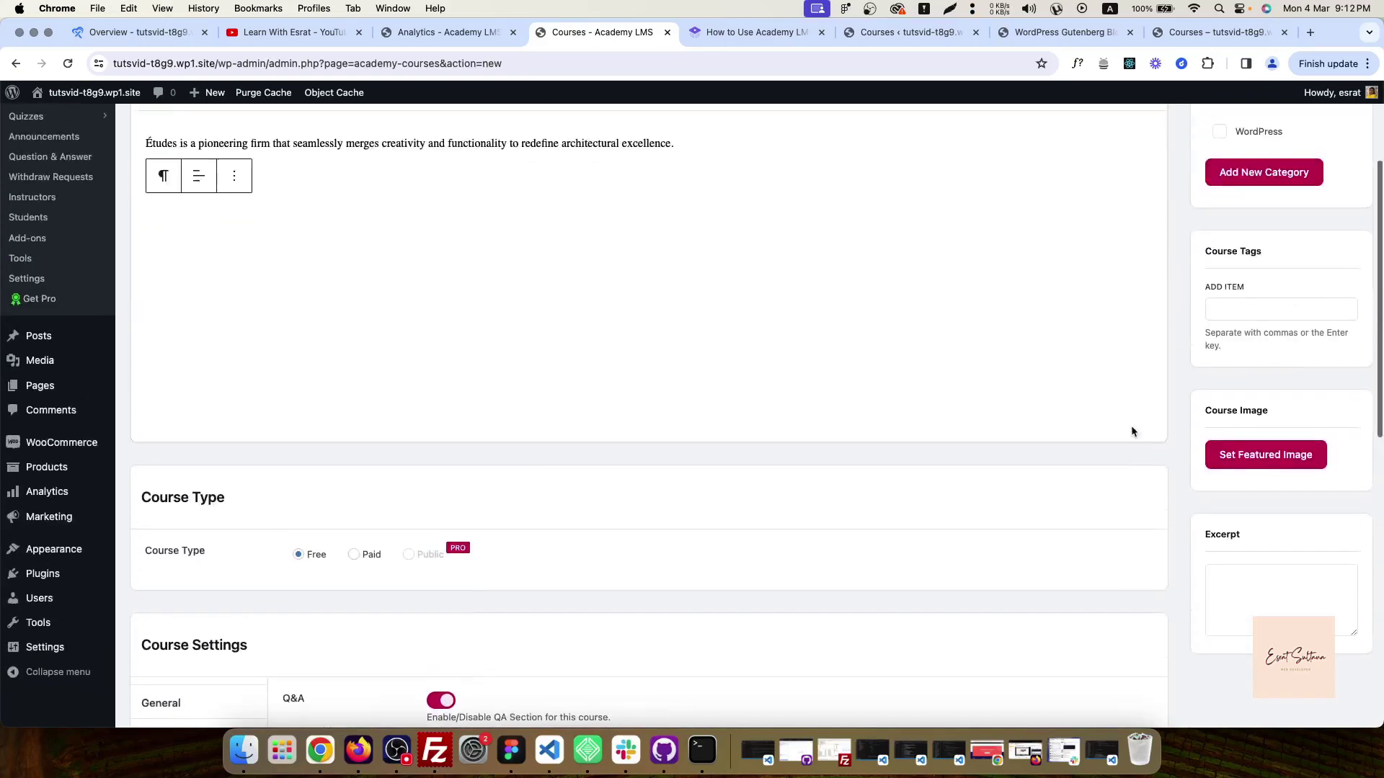
# Create a 'paid' course category and assign the course to paid and WordPress.
pyautogui.click(1263, 181)
pyautogui.click(1249, 185)
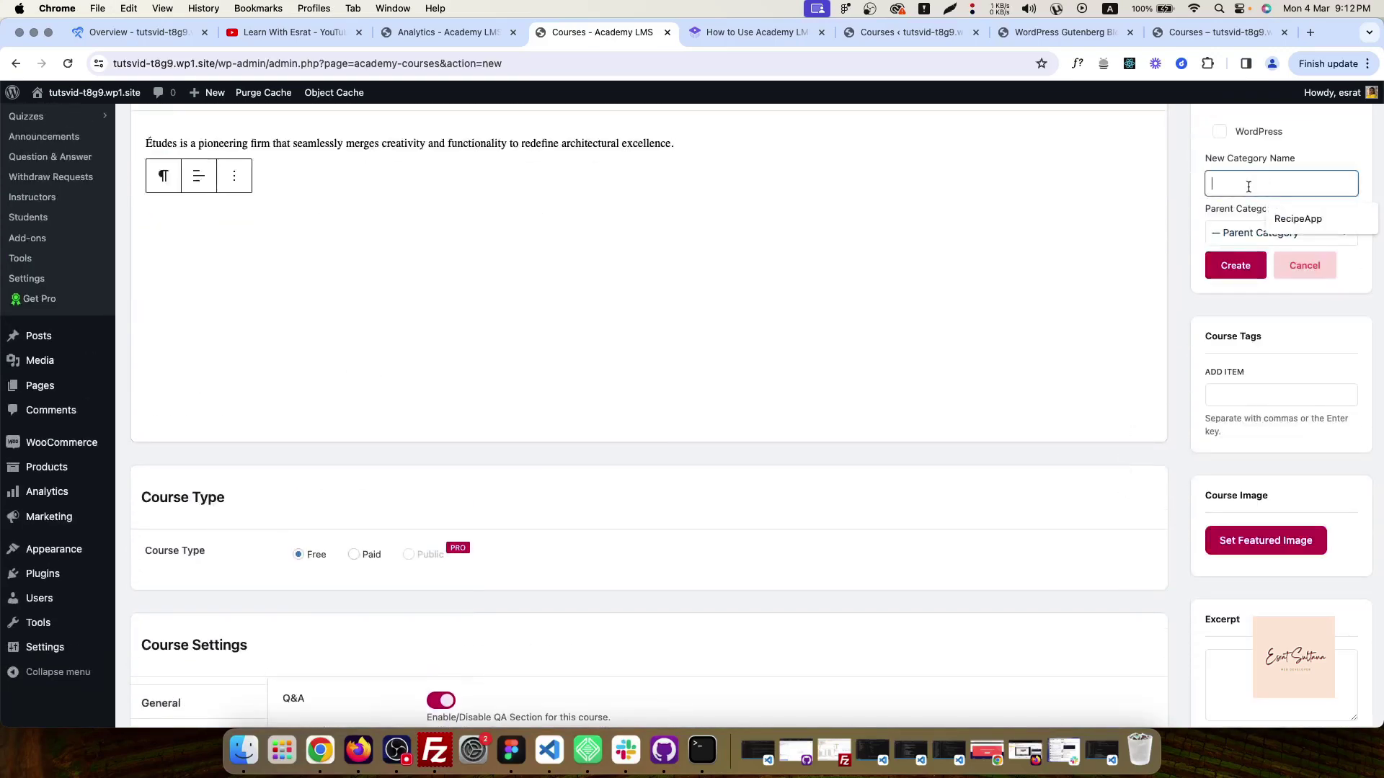
pyautogui.write('paid')
pyautogui.click(1235, 265)
pyautogui.click(1218, 205)
pyautogui.click(1219, 226)
pyautogui.scroll(-4, 1210, 455)
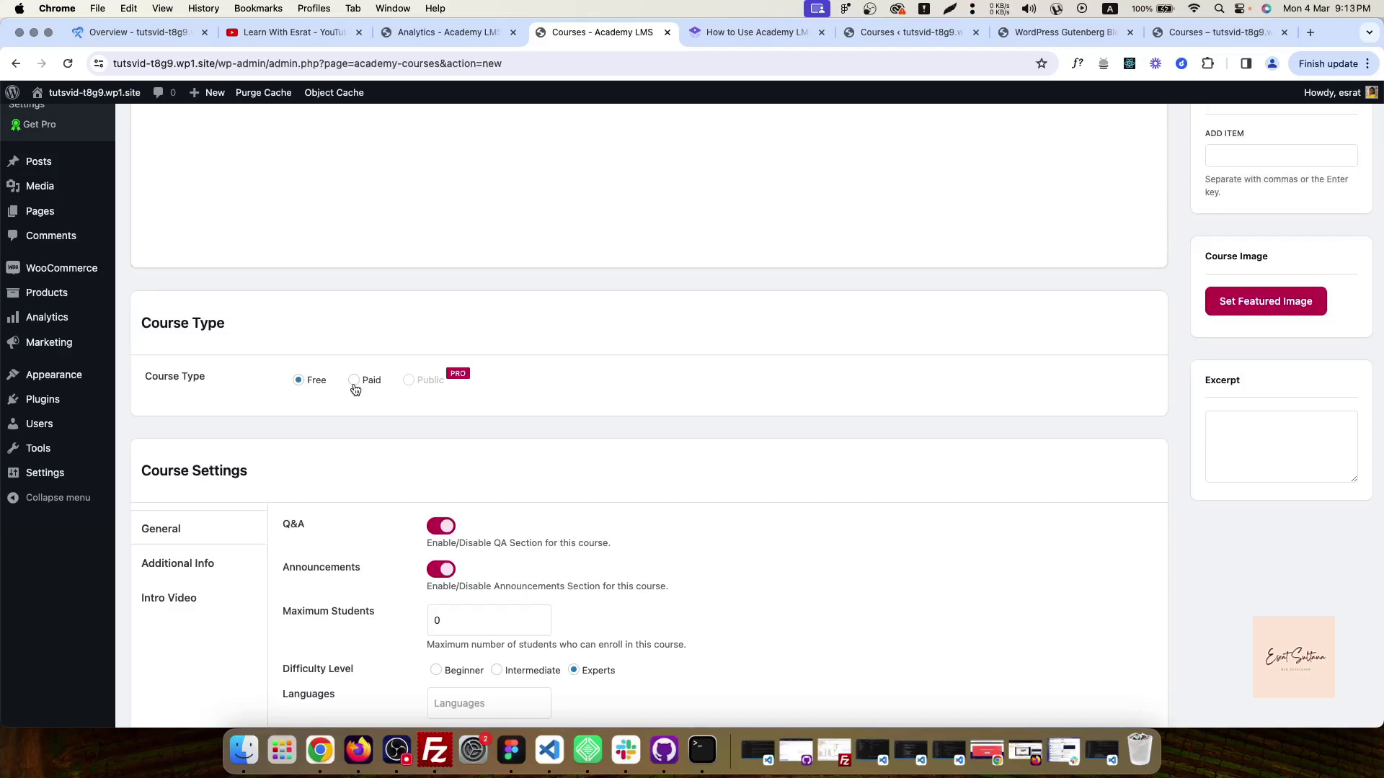
# Set the Course Type to Paid and find the product list empty.
pyautogui.click(355, 387)
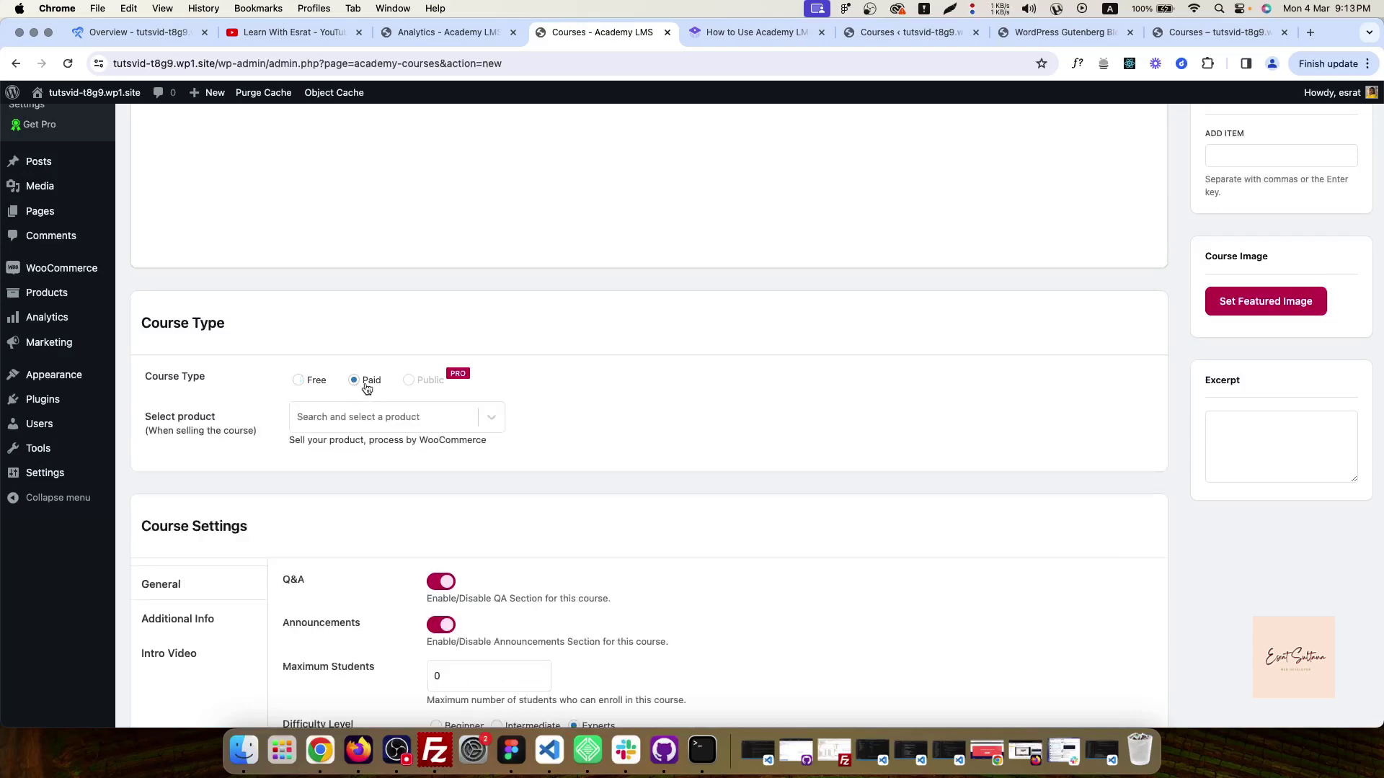
pyautogui.click(322, 418)
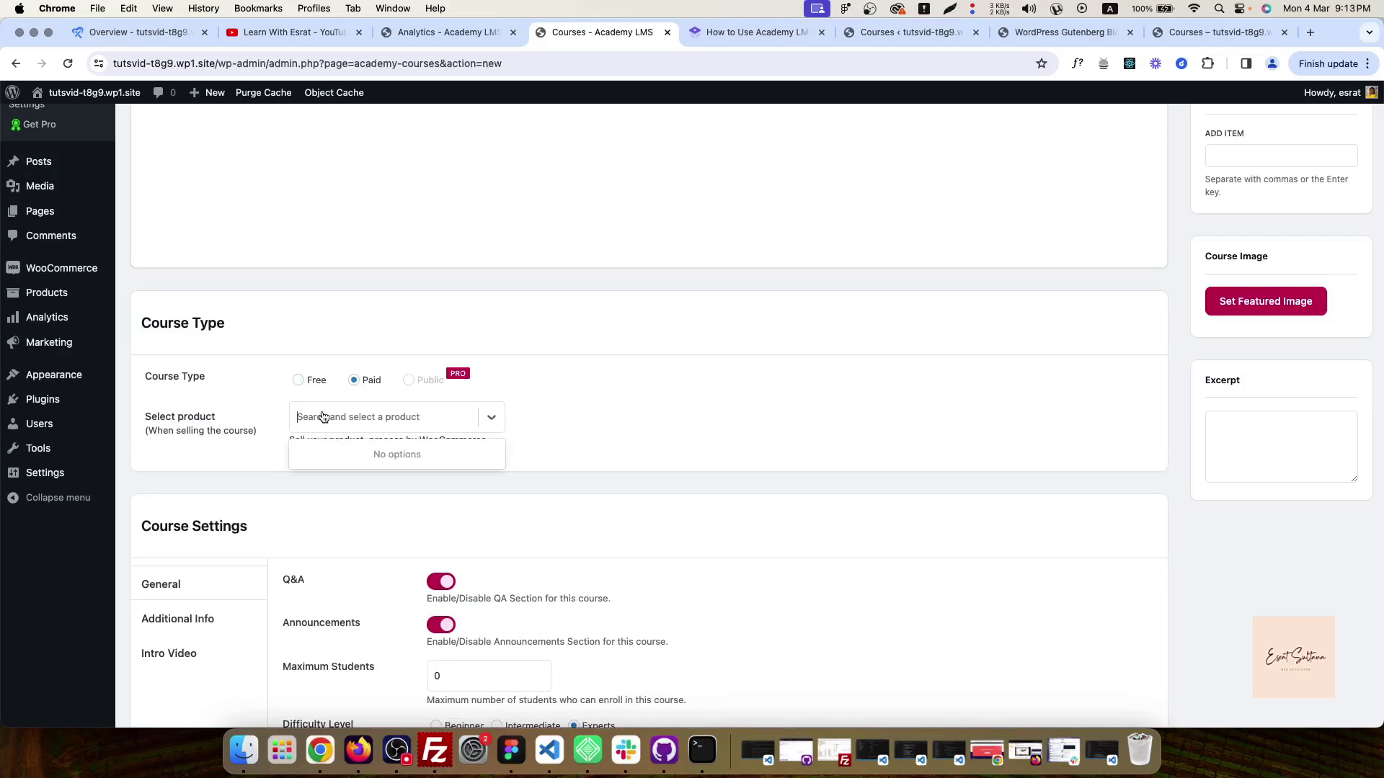
pyautogui.click(271, 435)
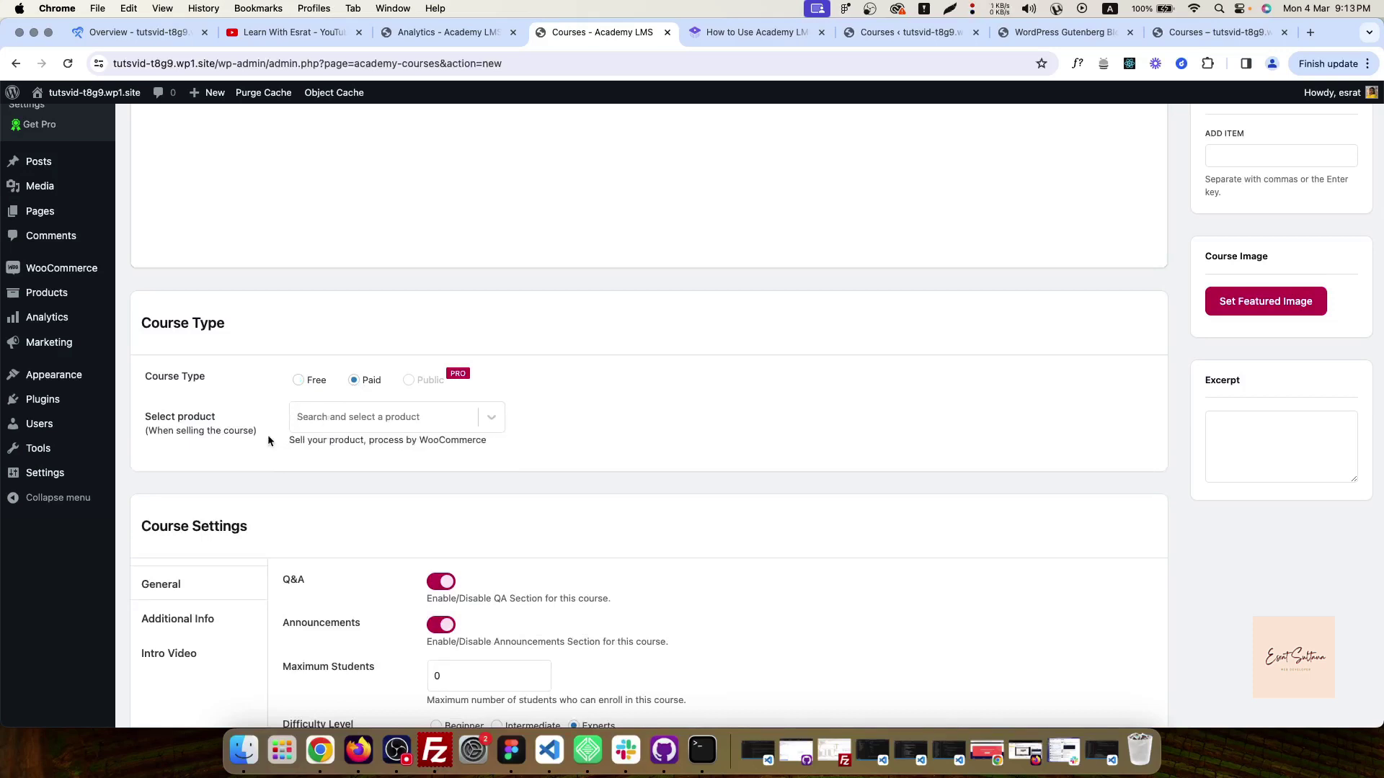
pyautogui.click(359, 425)
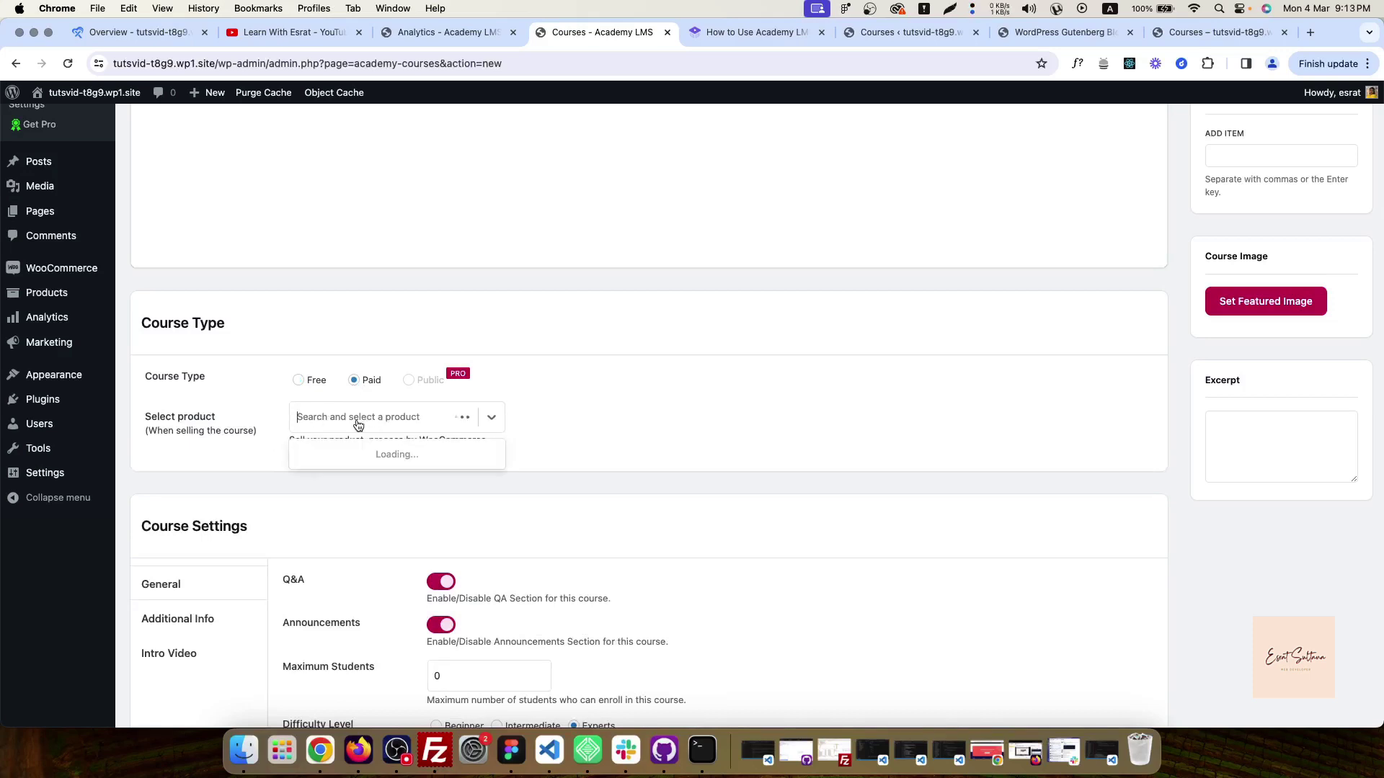
pyautogui.click(240, 473)
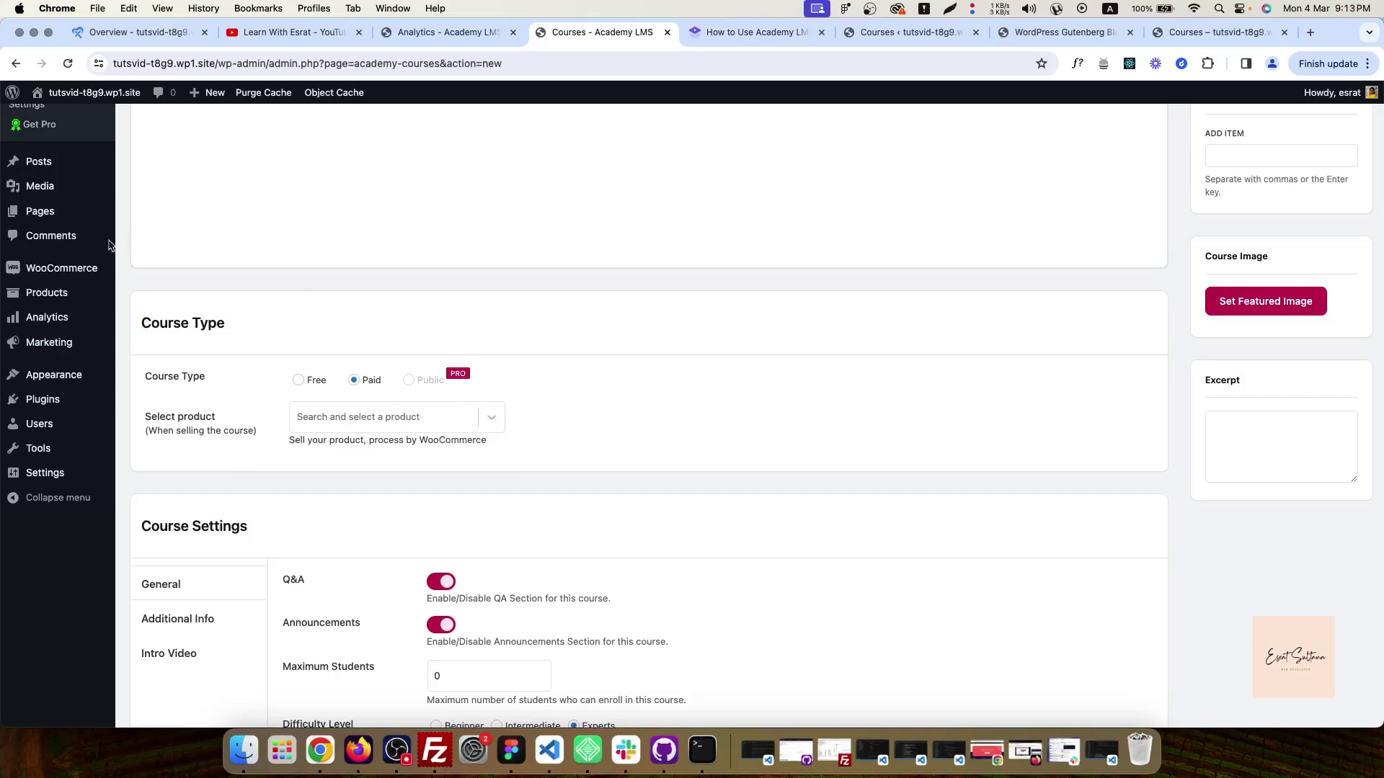
# Open WooCommerce's Add New product page in a new browser tab.
pyautogui.scroll(5, 116, 243)
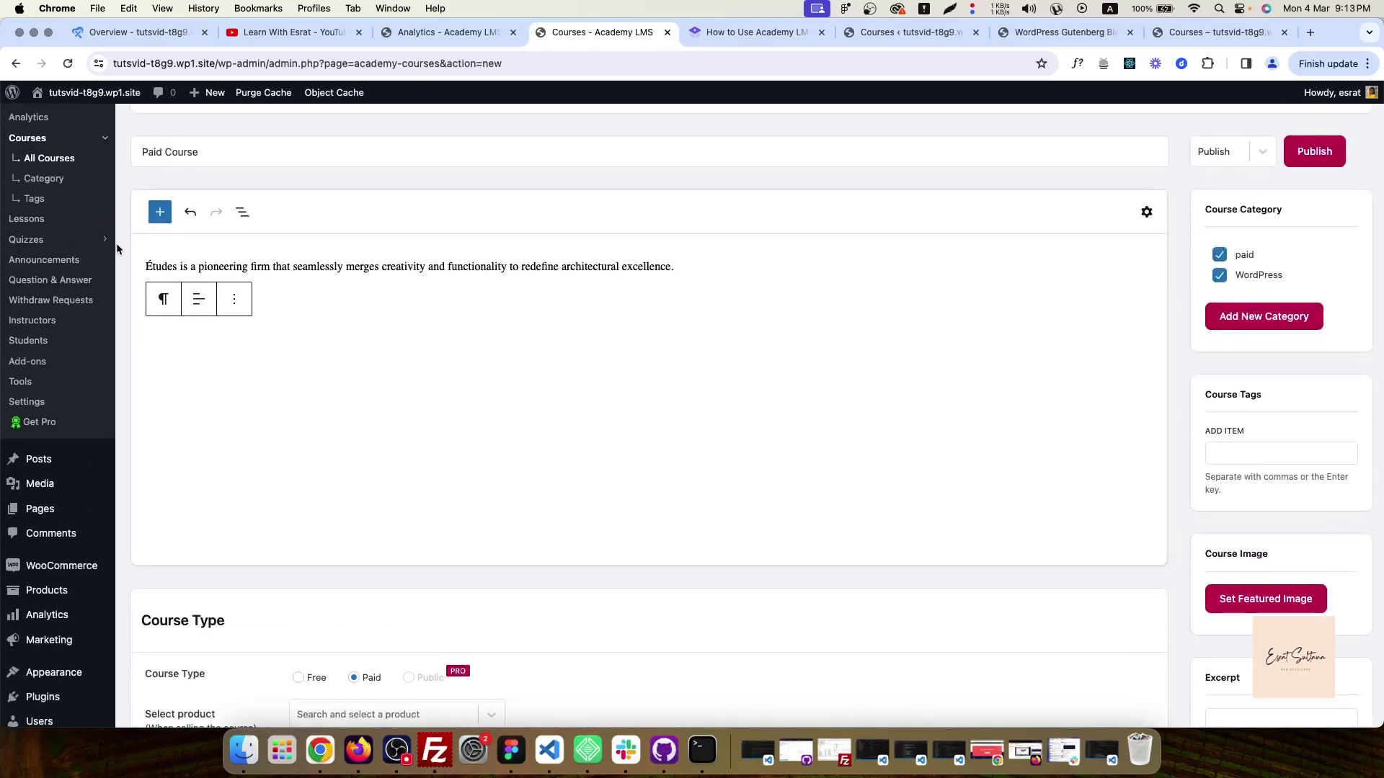
pyautogui.moveTo(72, 566)
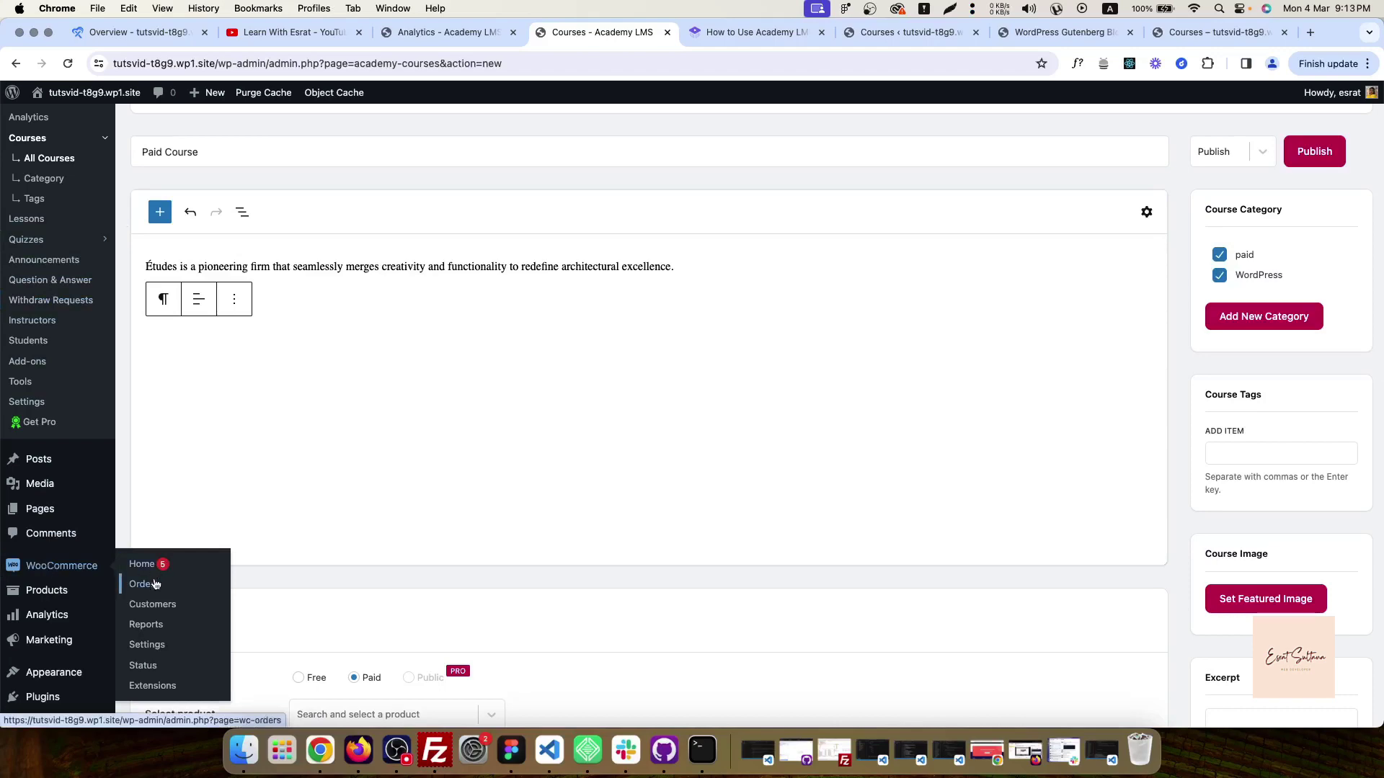
pyautogui.moveTo(47, 590)
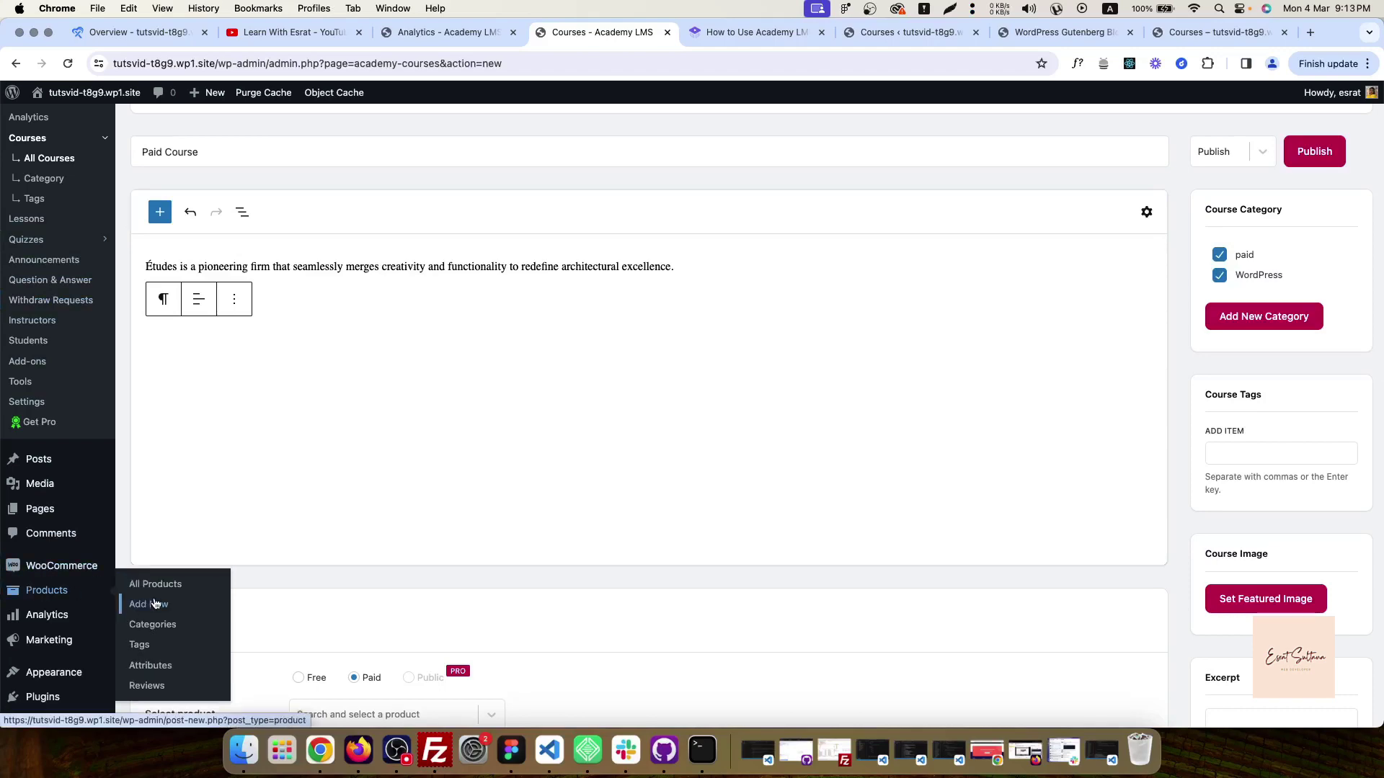
pyautogui.rightClick(154, 604)
pyautogui.click(180, 613)
pyautogui.scroll(-4, 417, 609)
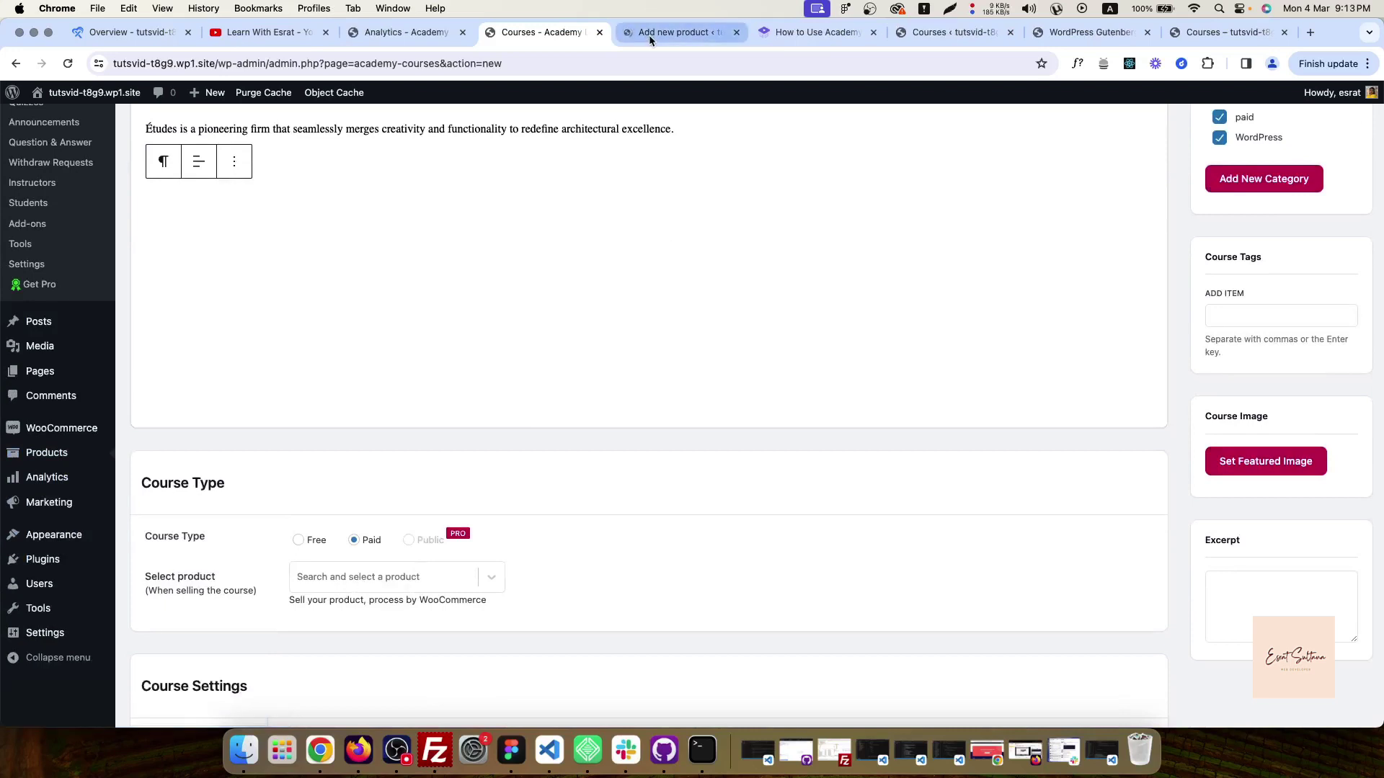
# Name the new WooCommerce product 'paid course 2'.
pyautogui.click(671, 32)
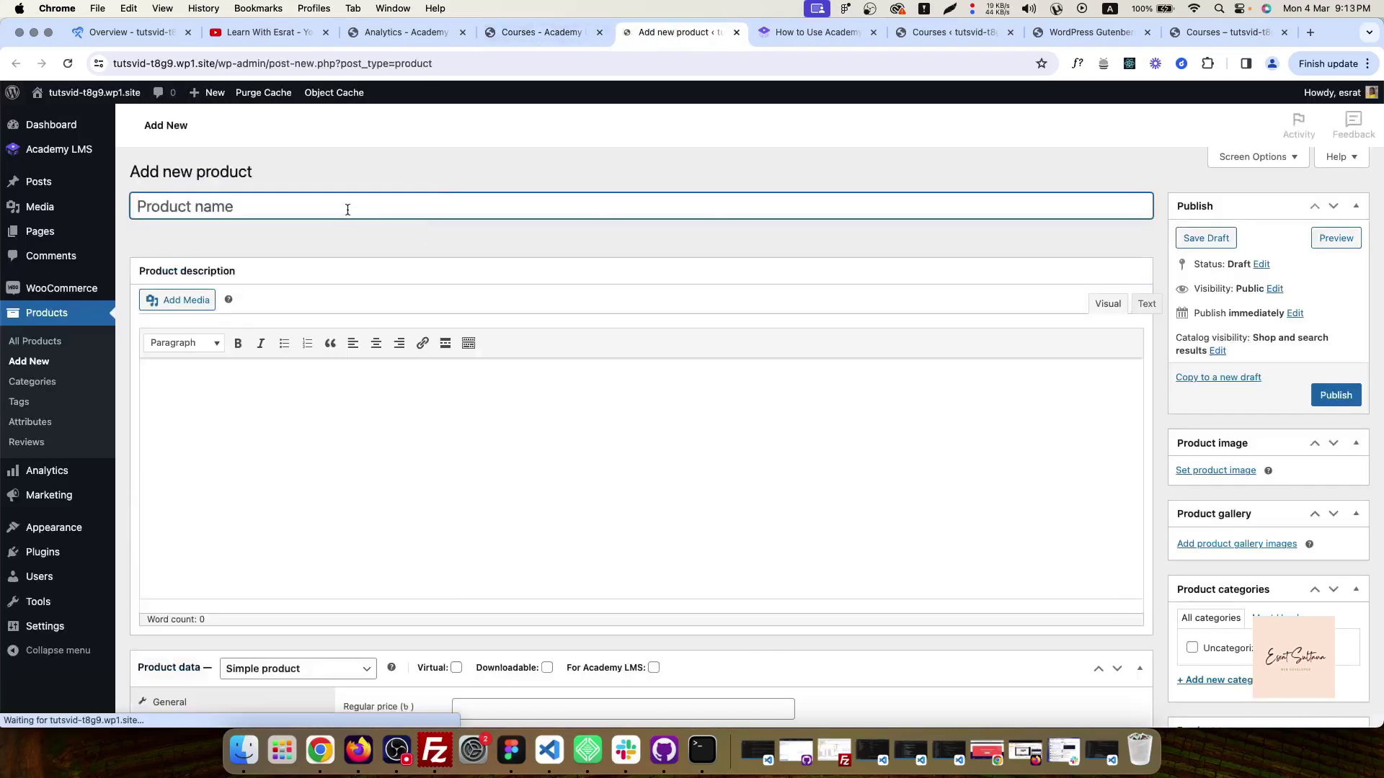
pyautogui.write('paid course 2')
pyautogui.scroll(-5, 349, 443)
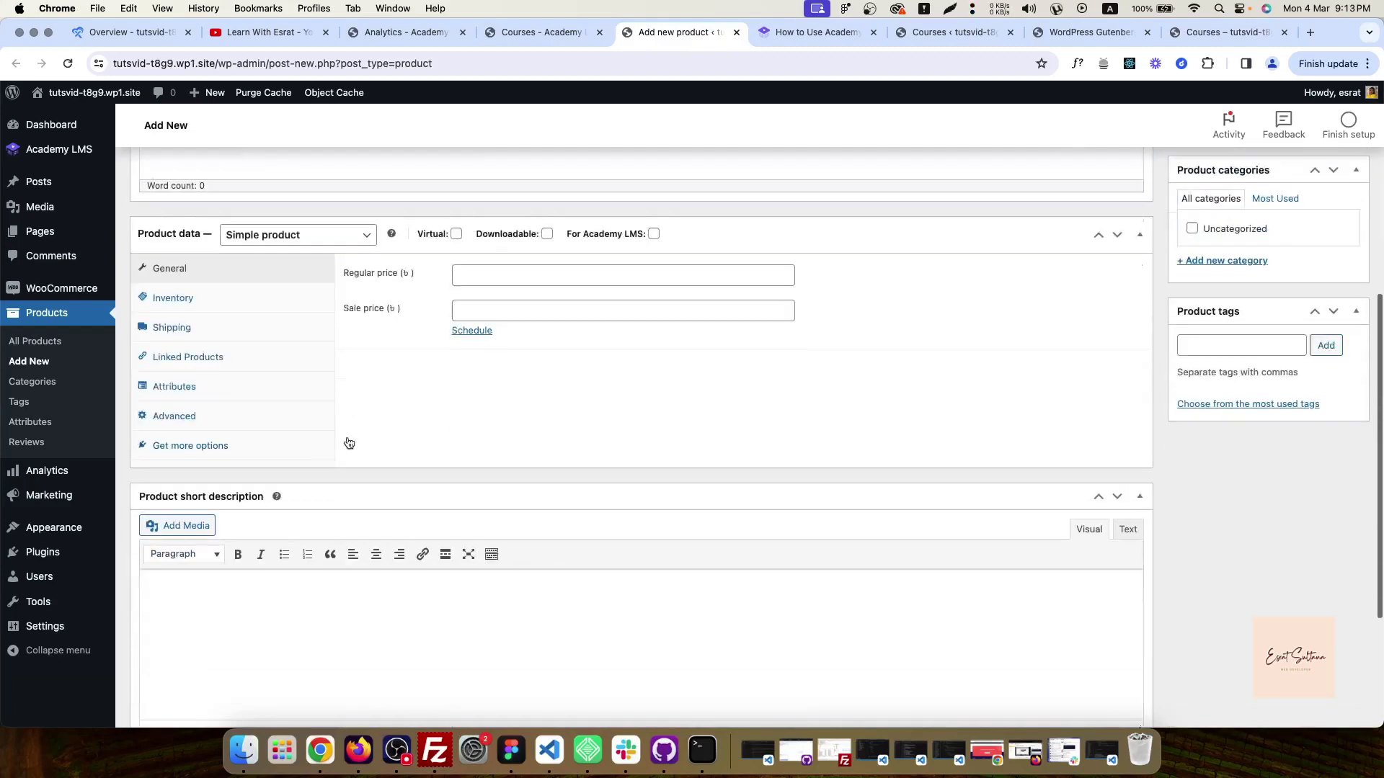
# Set regular price 4500 and sale price 1200, tick For Academy LMS, and publish.
pyautogui.click(506, 274)
pyautogui.write('45')
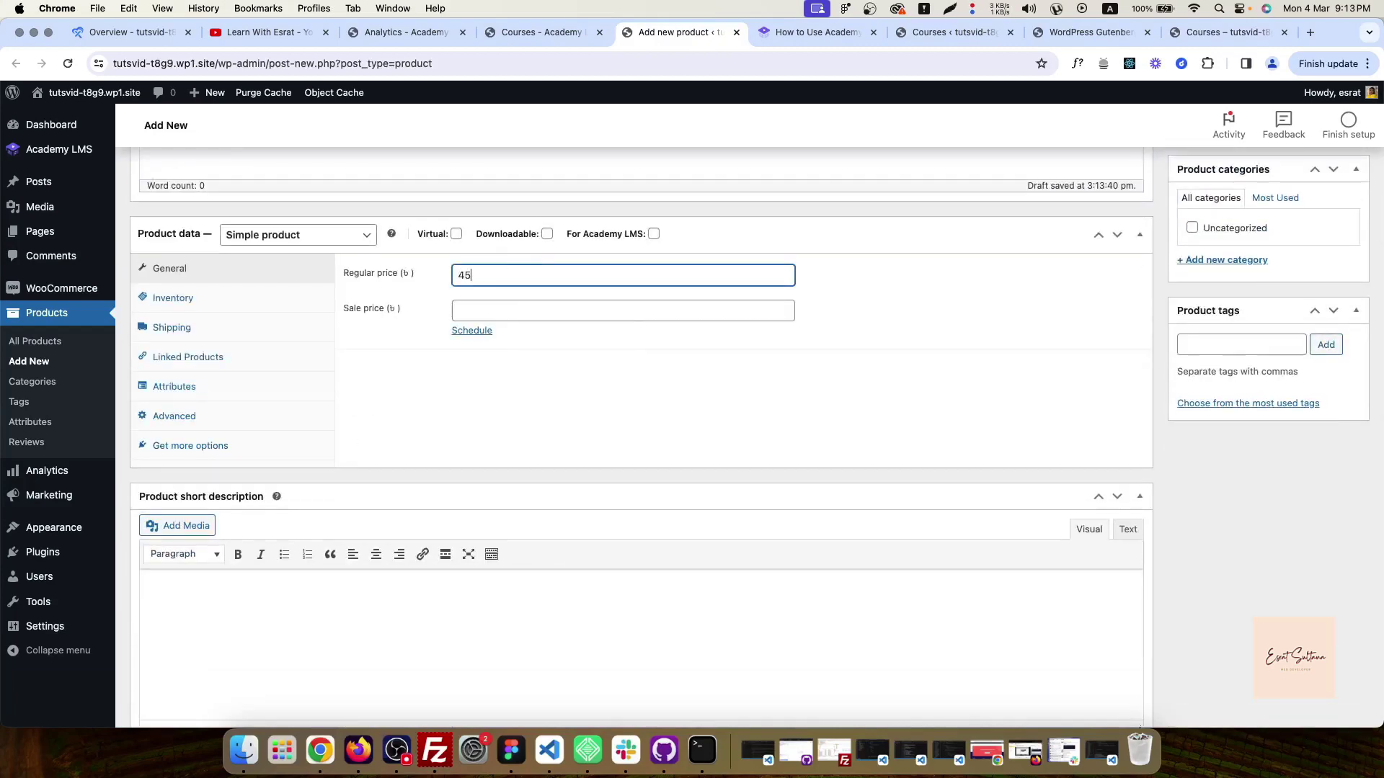
pyautogui.click(474, 315)
pyautogui.write('12')
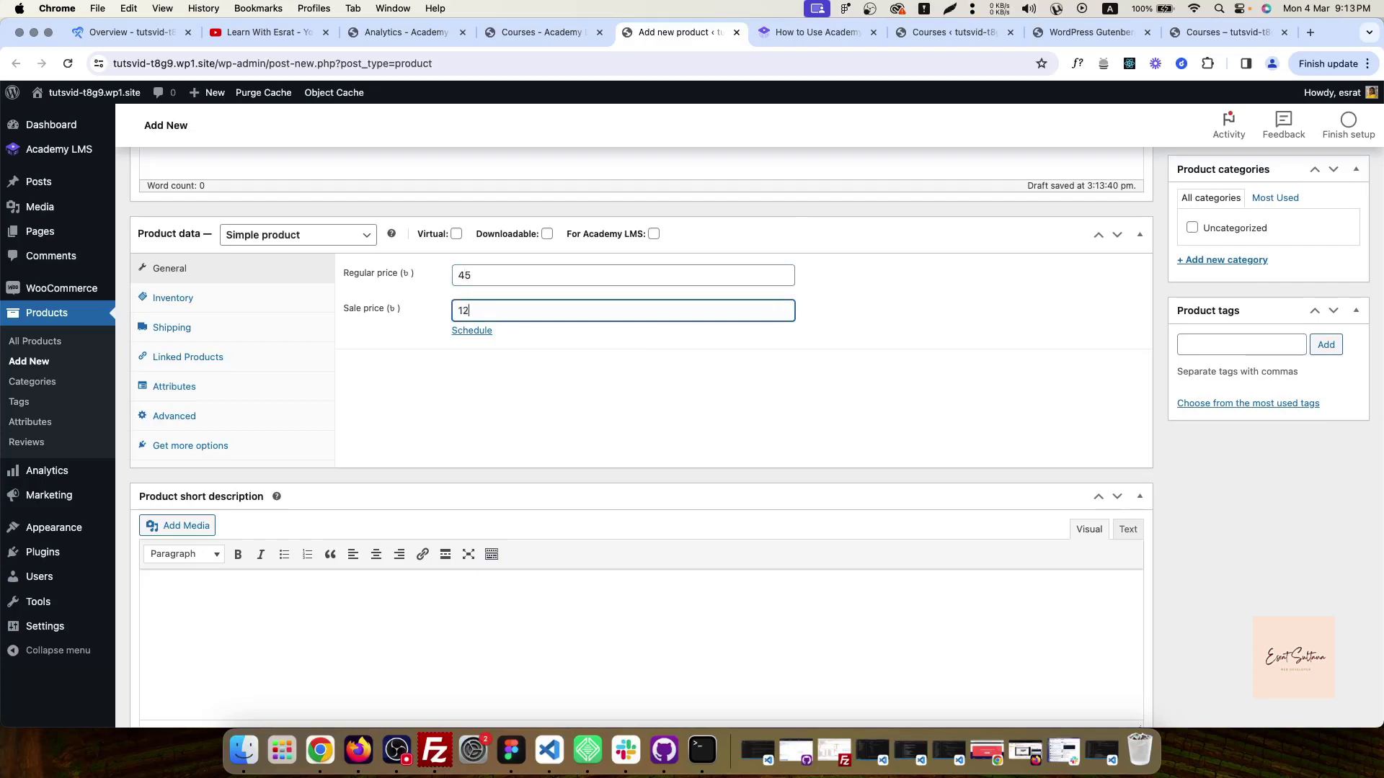
pyautogui.scroll(5, 538, 392)
pyautogui.click(474, 546)
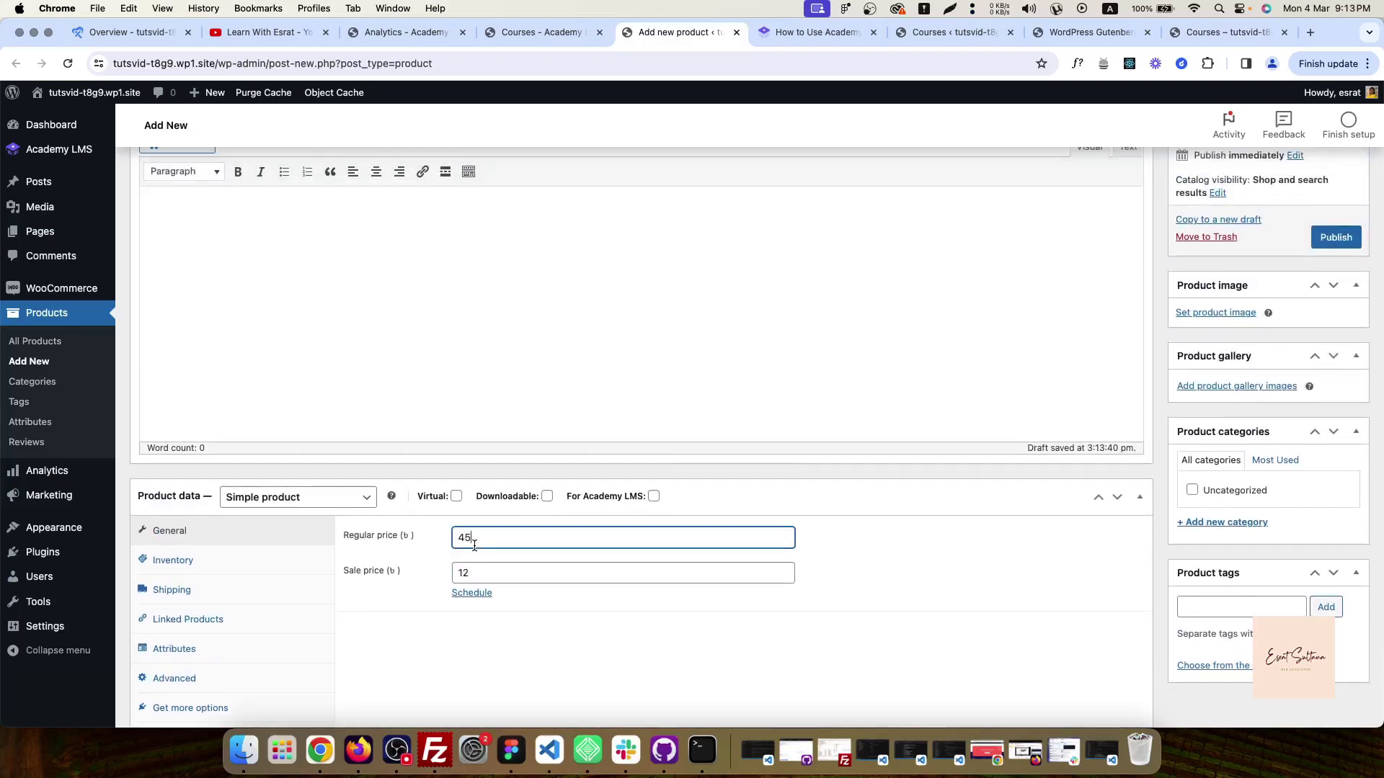
pyautogui.write('0')
pyautogui.click(474, 574)
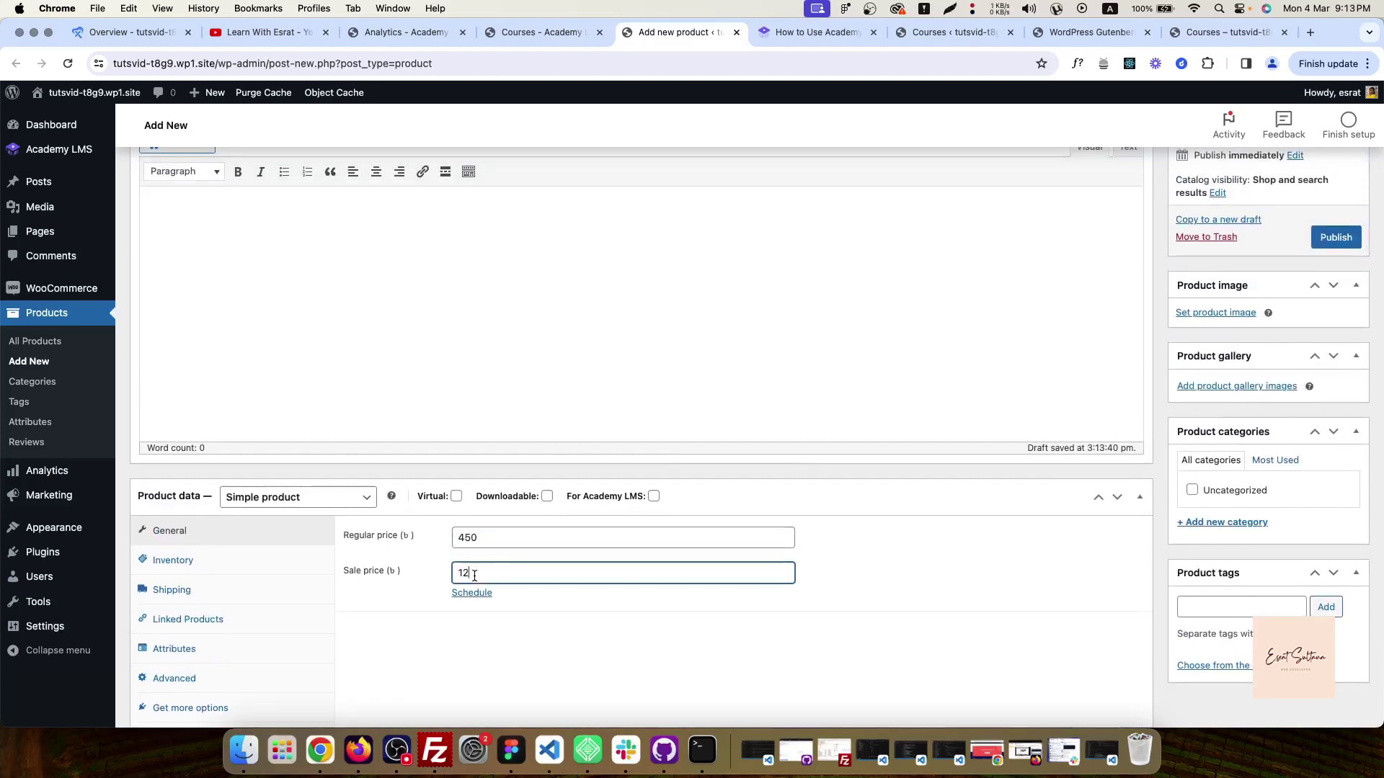
pyautogui.click(505, 538)
pyautogui.write('0')
pyautogui.click(490, 567)
pyautogui.write('00')
pyautogui.click(653, 496)
pyautogui.click(1336, 237)
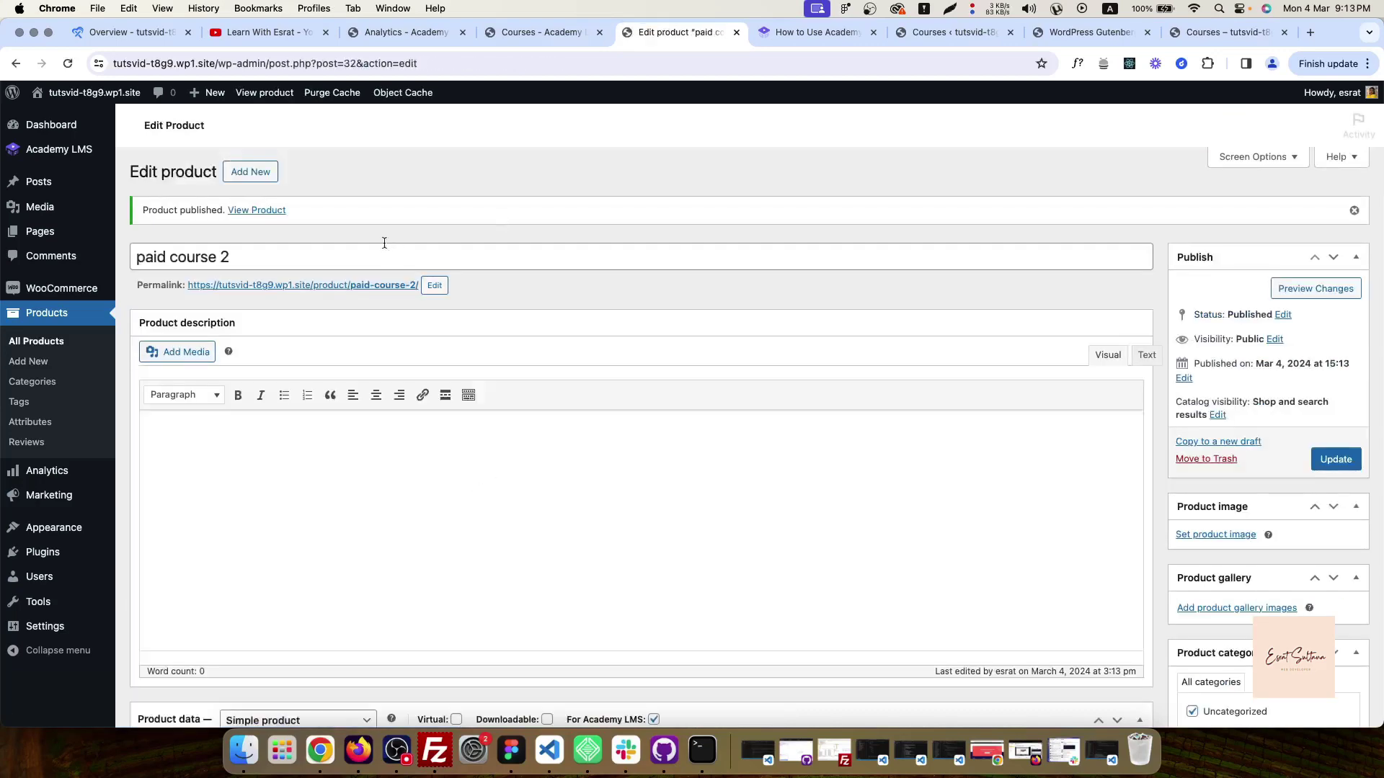
# Publish the new Paid Course.
pyautogui.click(545, 32)
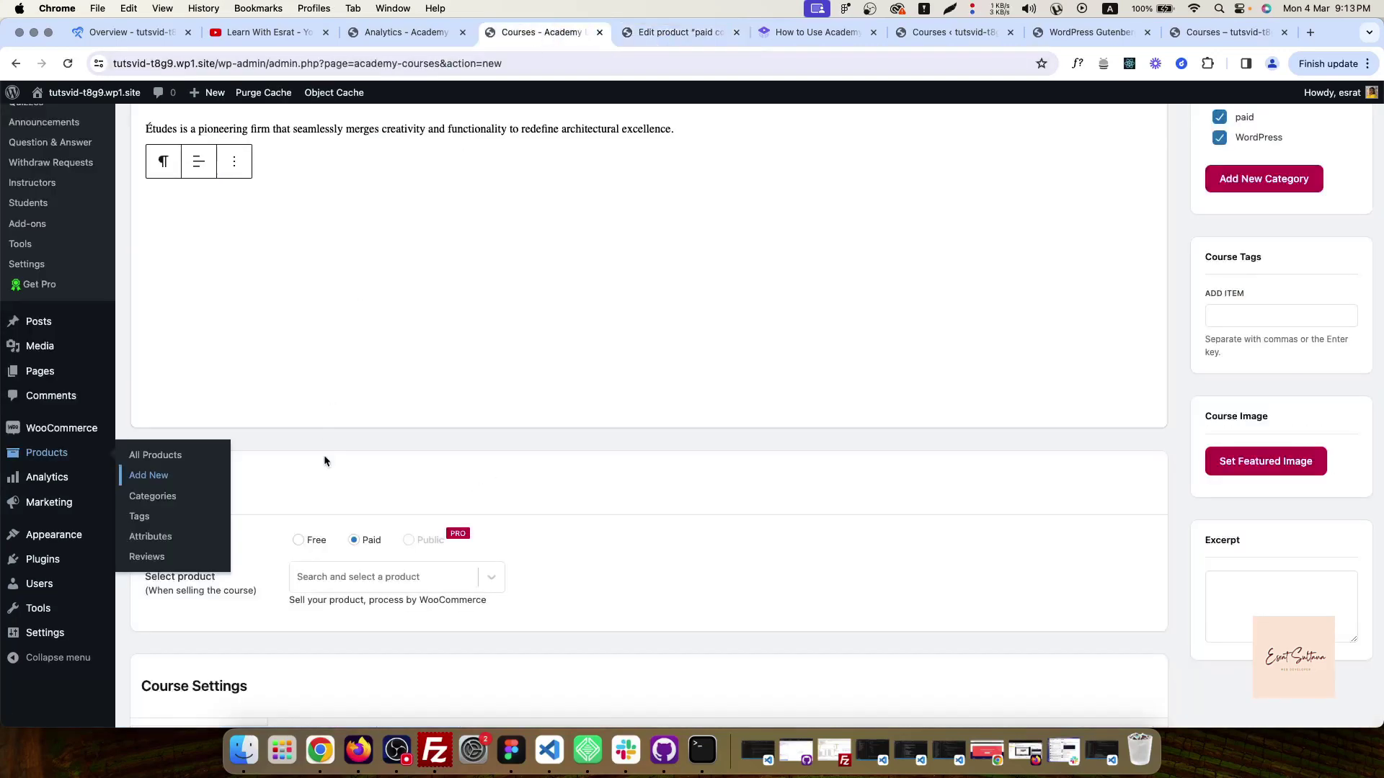
pyautogui.scroll(5, 842, 418)
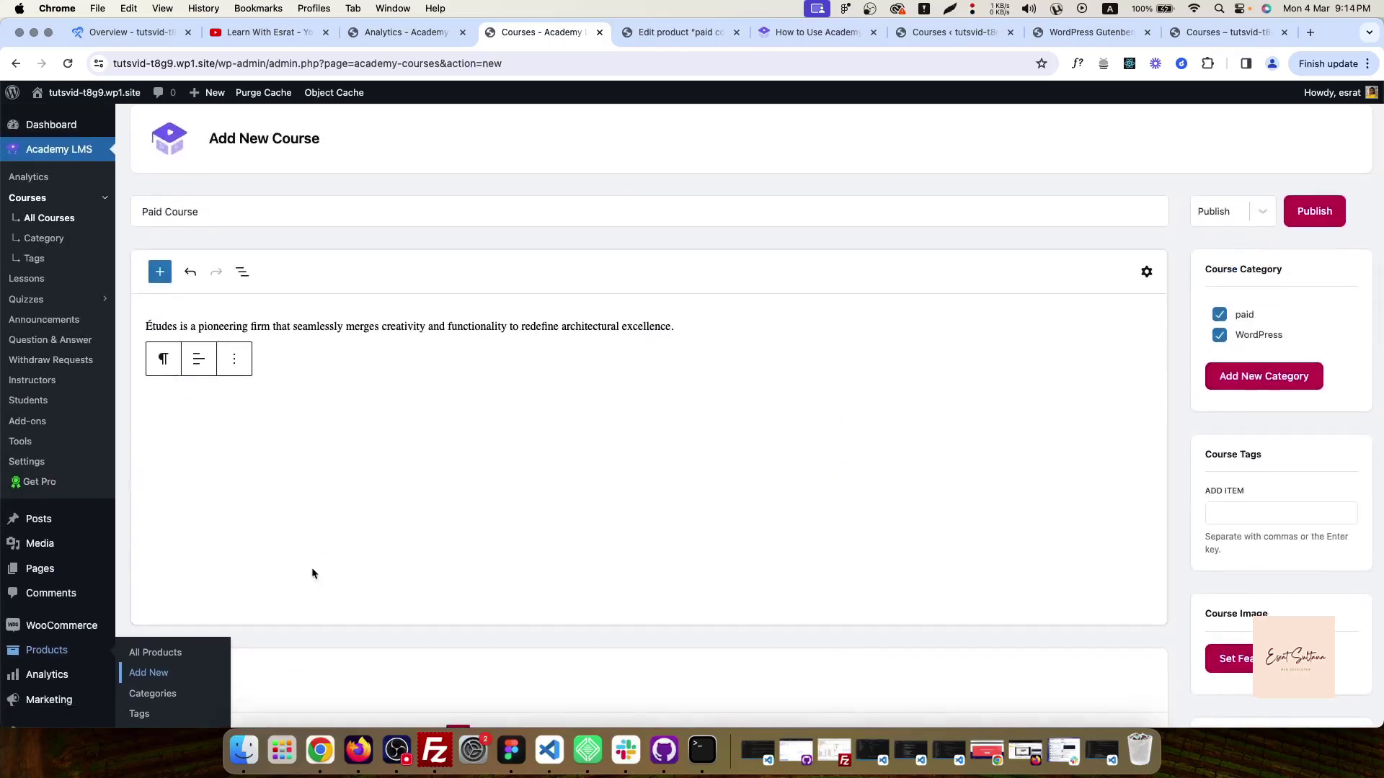
pyautogui.scroll(-1, 317, 565)
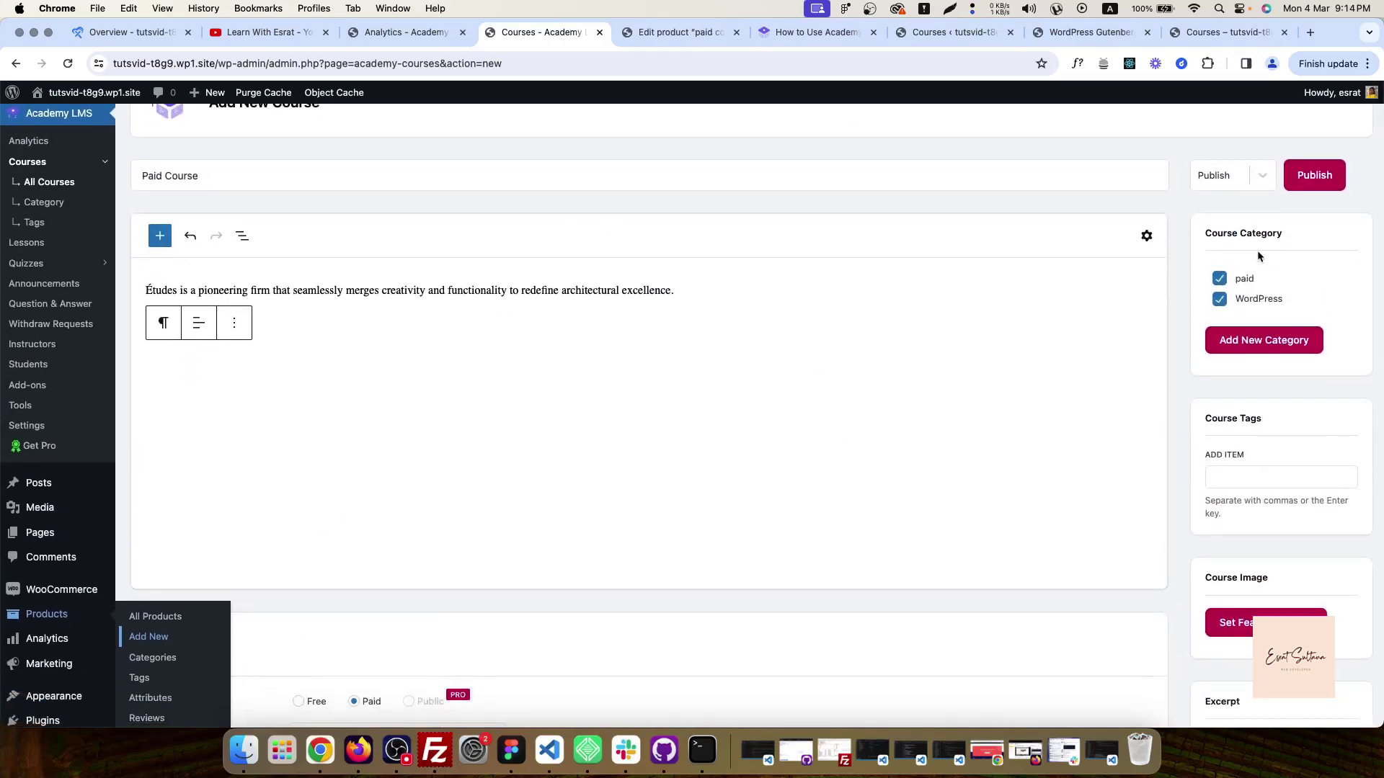
pyautogui.click(1308, 170)
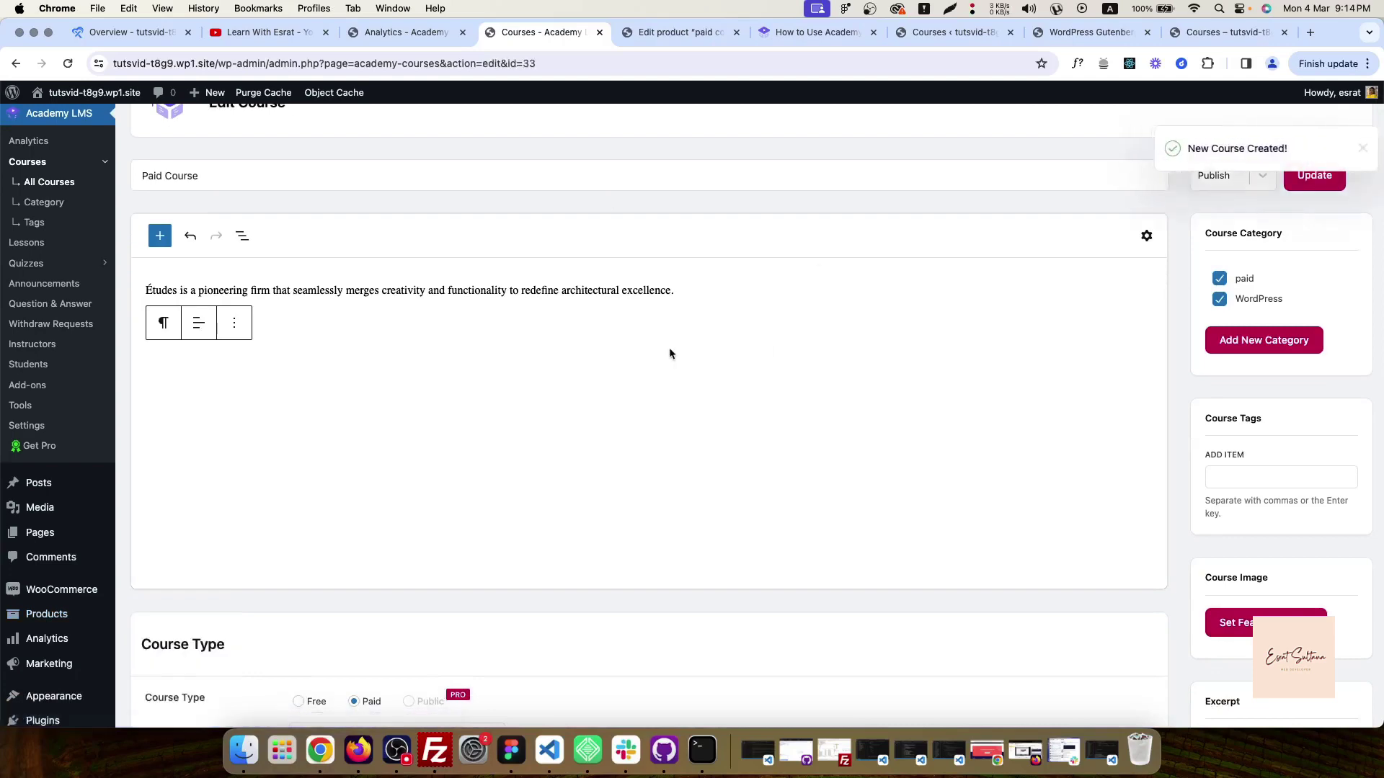
pyautogui.scroll(-10, 366, 328)
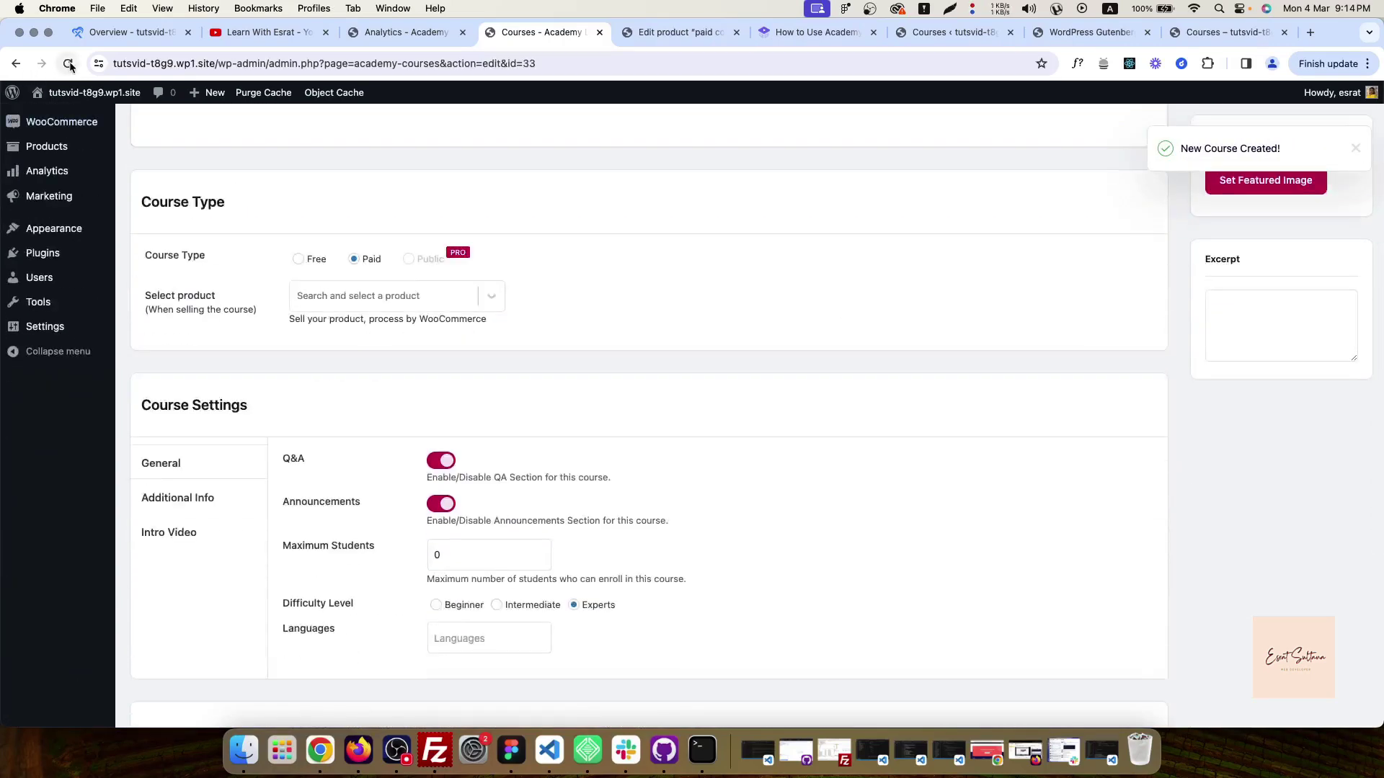
# Link the course to the 'paid course 2' WooCommerce product.
pyautogui.click(346, 297)
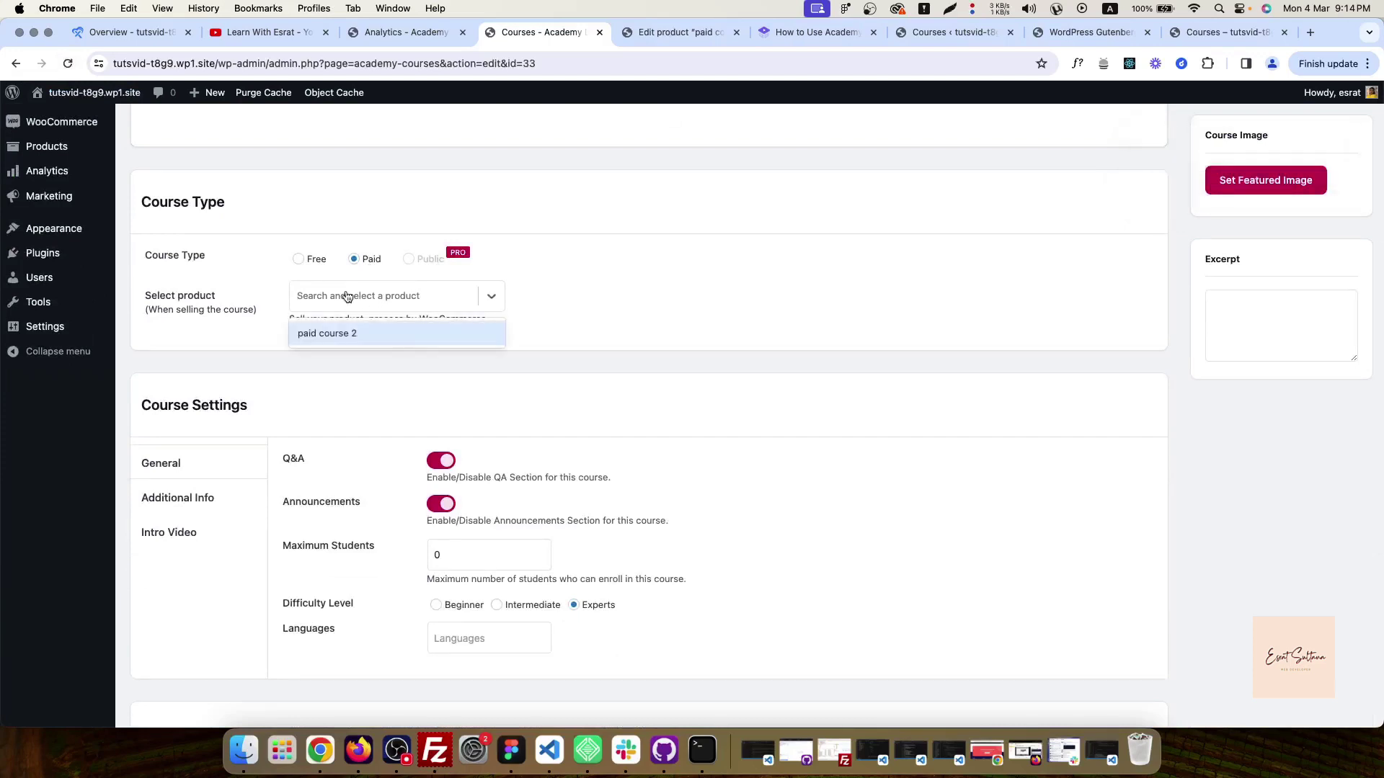
pyautogui.click(315, 334)
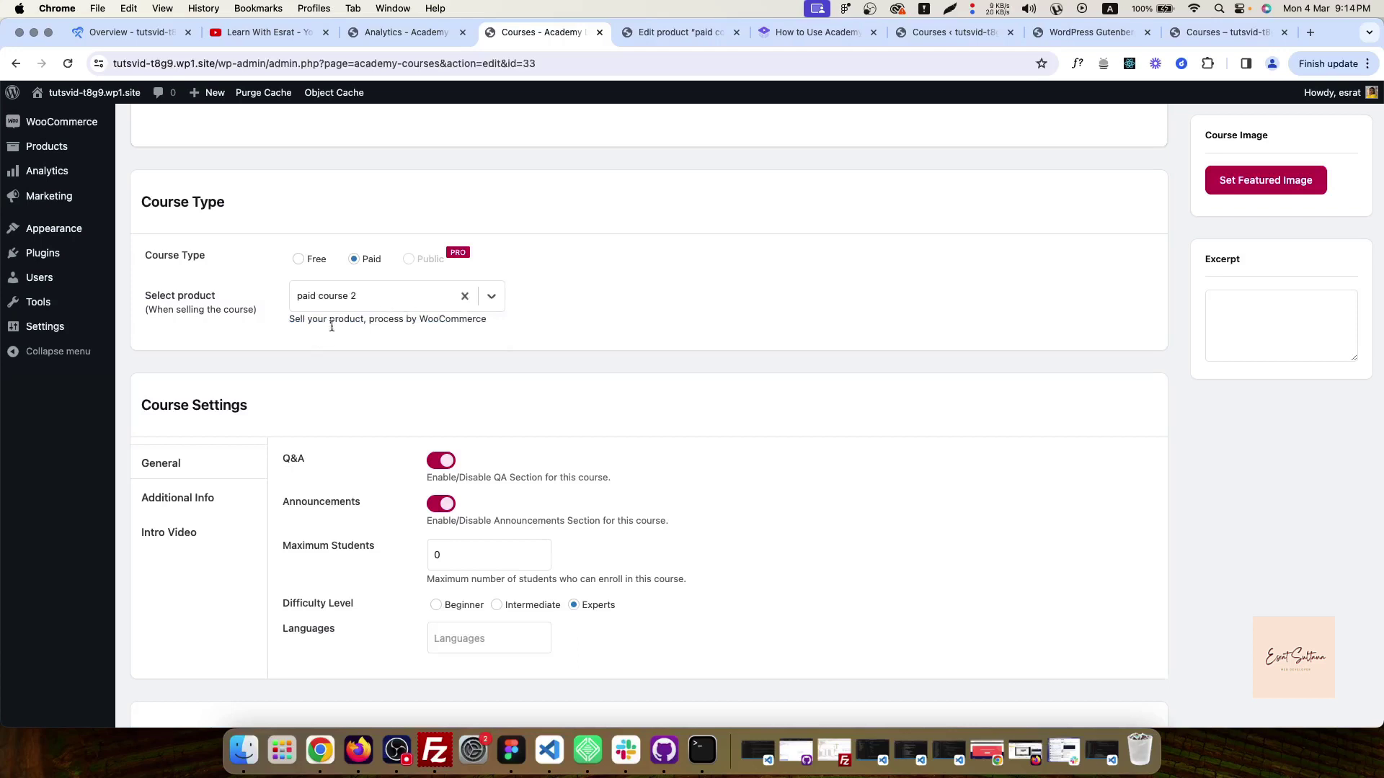
pyautogui.scroll(-2, 280, 448)
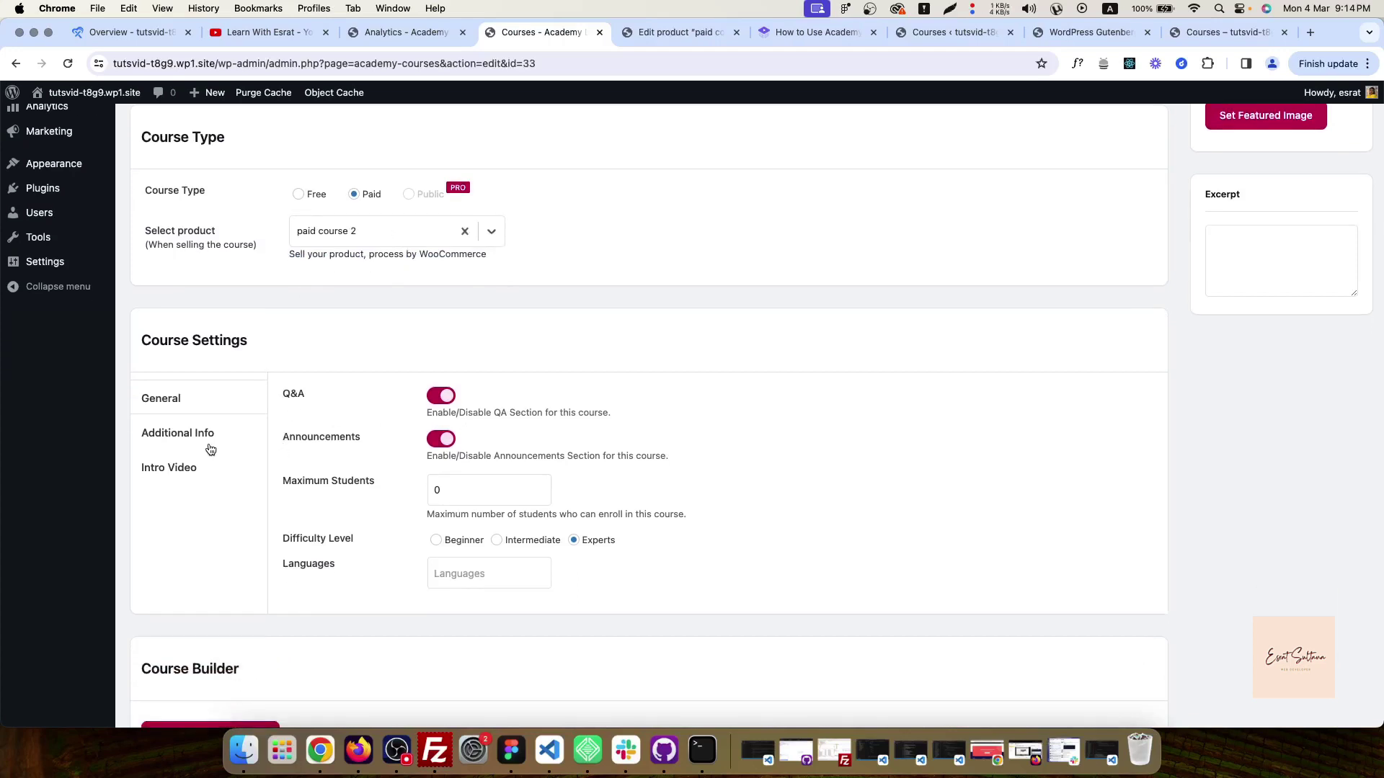
pyautogui.click(155, 439)
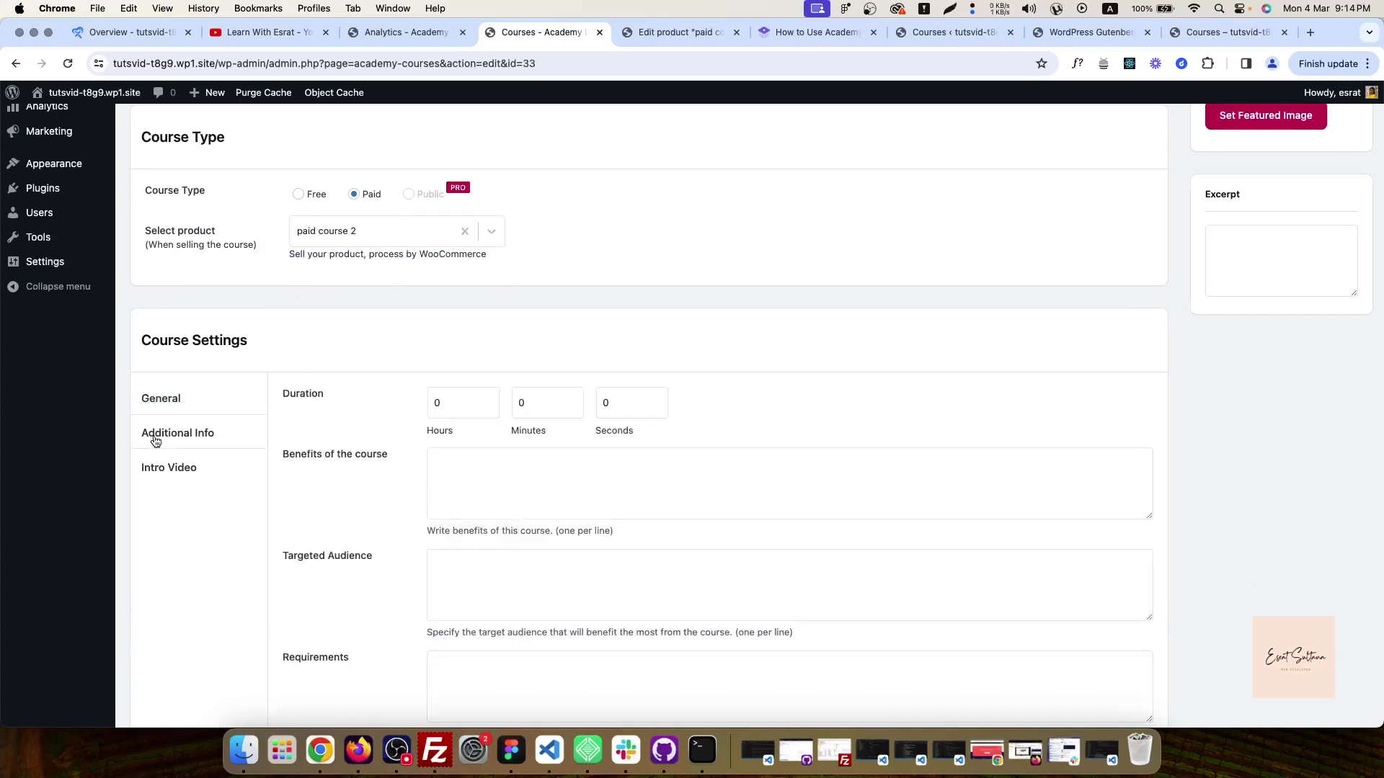
pyautogui.click(179, 469)
pyautogui.click(189, 417)
pyautogui.click(188, 432)
pyautogui.scroll(-10, 192, 591)
pyautogui.scroll(3, 193, 598)
pyautogui.scroll(10, 192, 589)
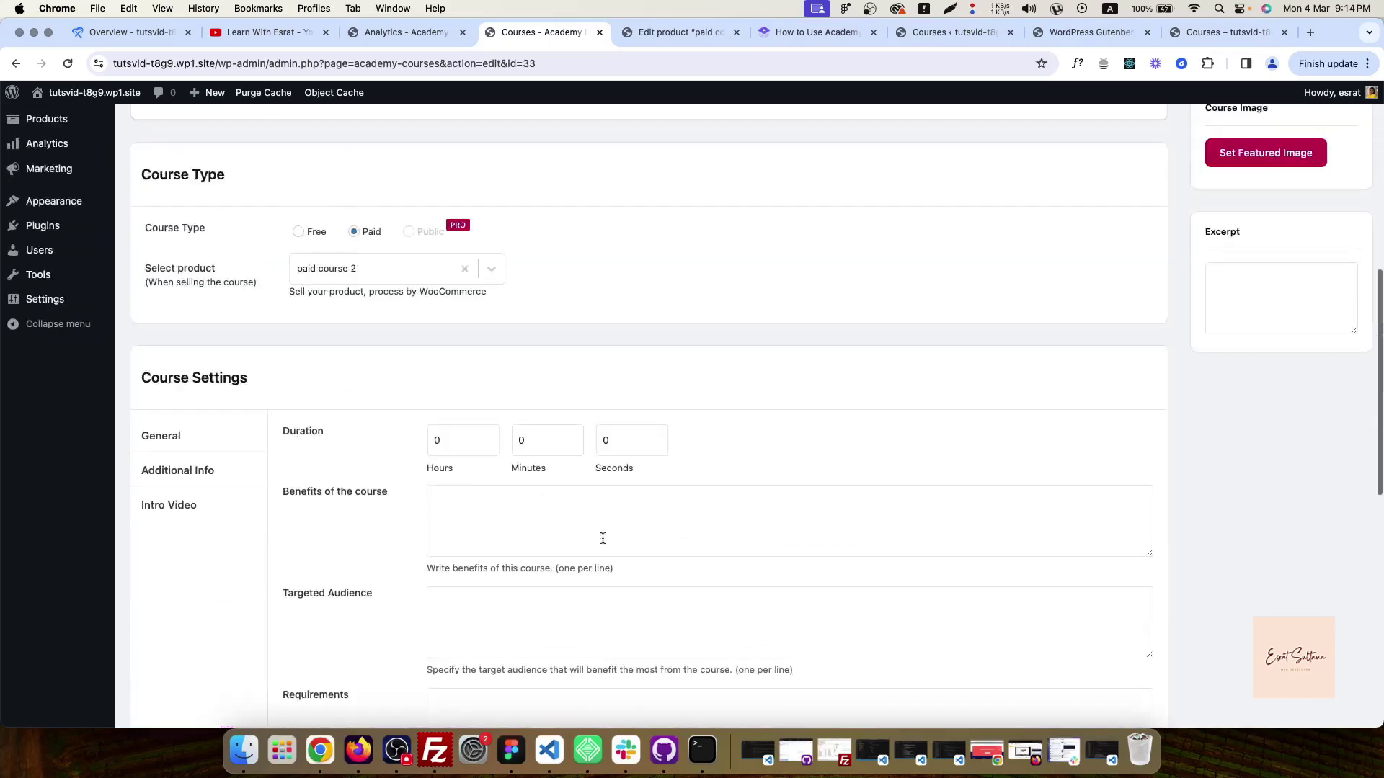
pyautogui.scroll(8, 1002, 398)
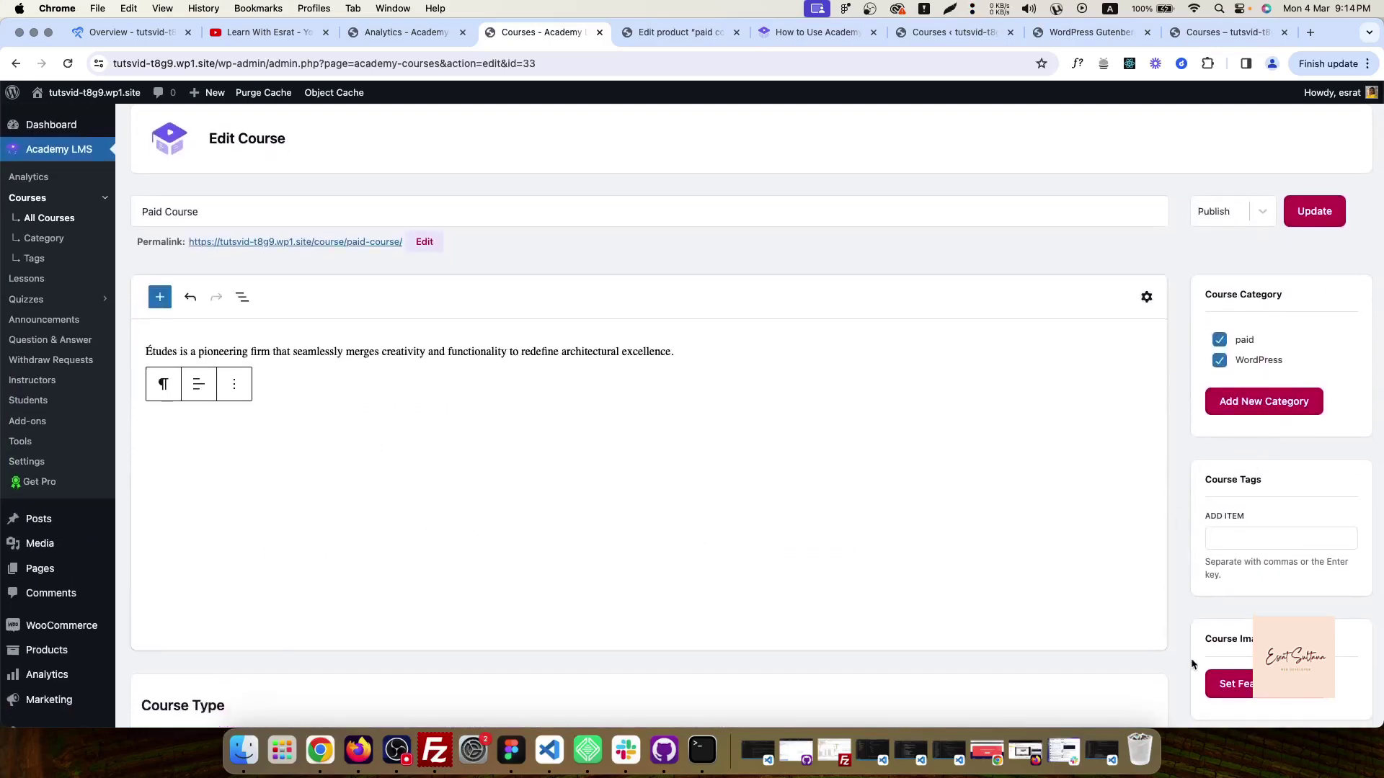
# Set the classroom photo as featured image, update the course, and open its page.
pyautogui.click(1214, 688)
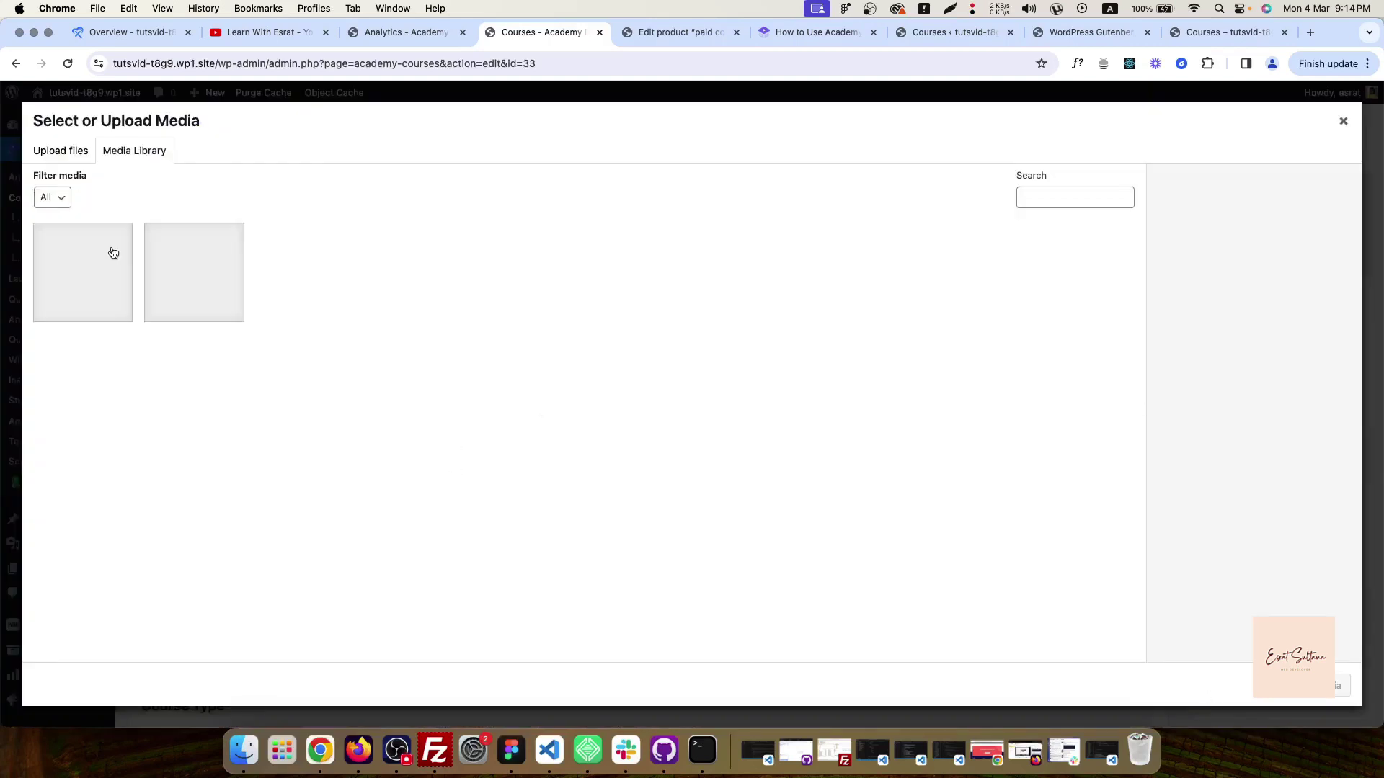
pyautogui.click(200, 270)
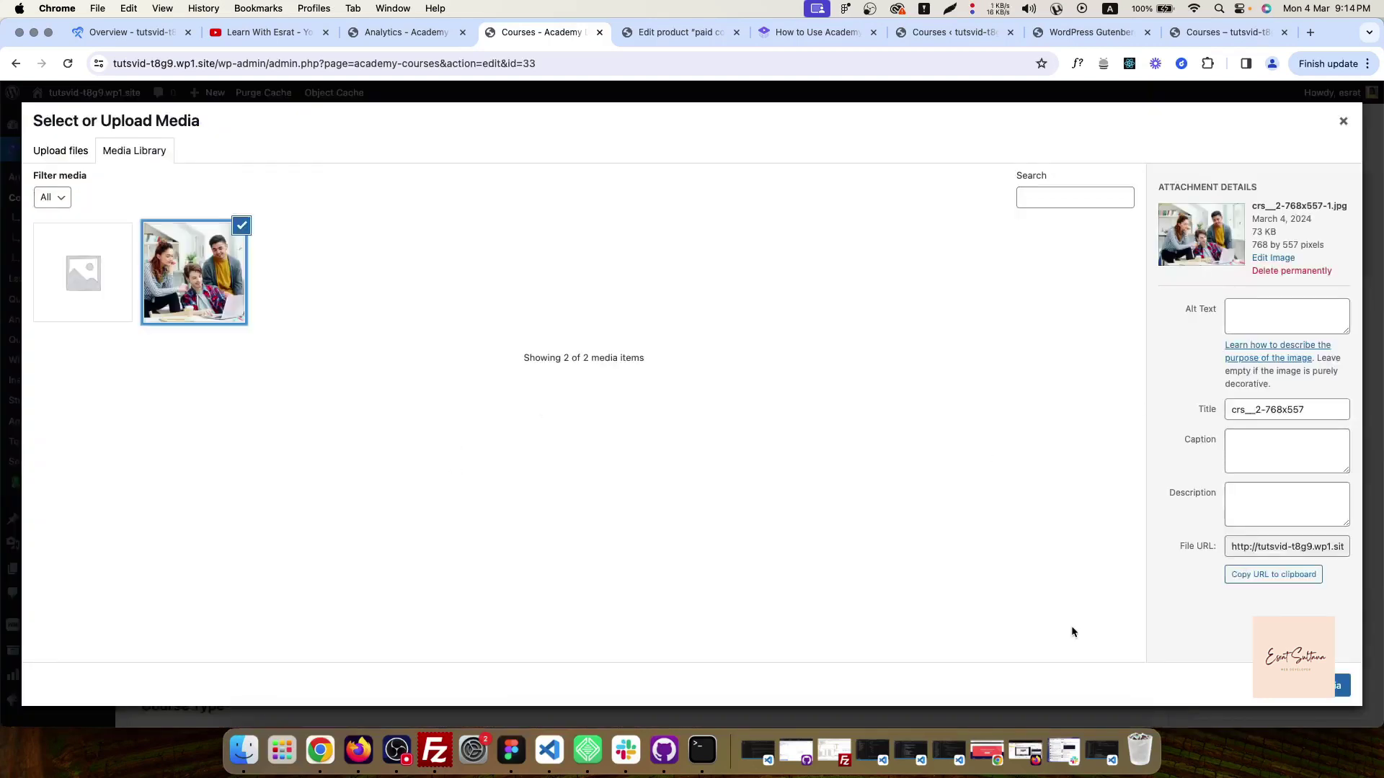
pyautogui.click(1341, 685)
pyautogui.click(1317, 220)
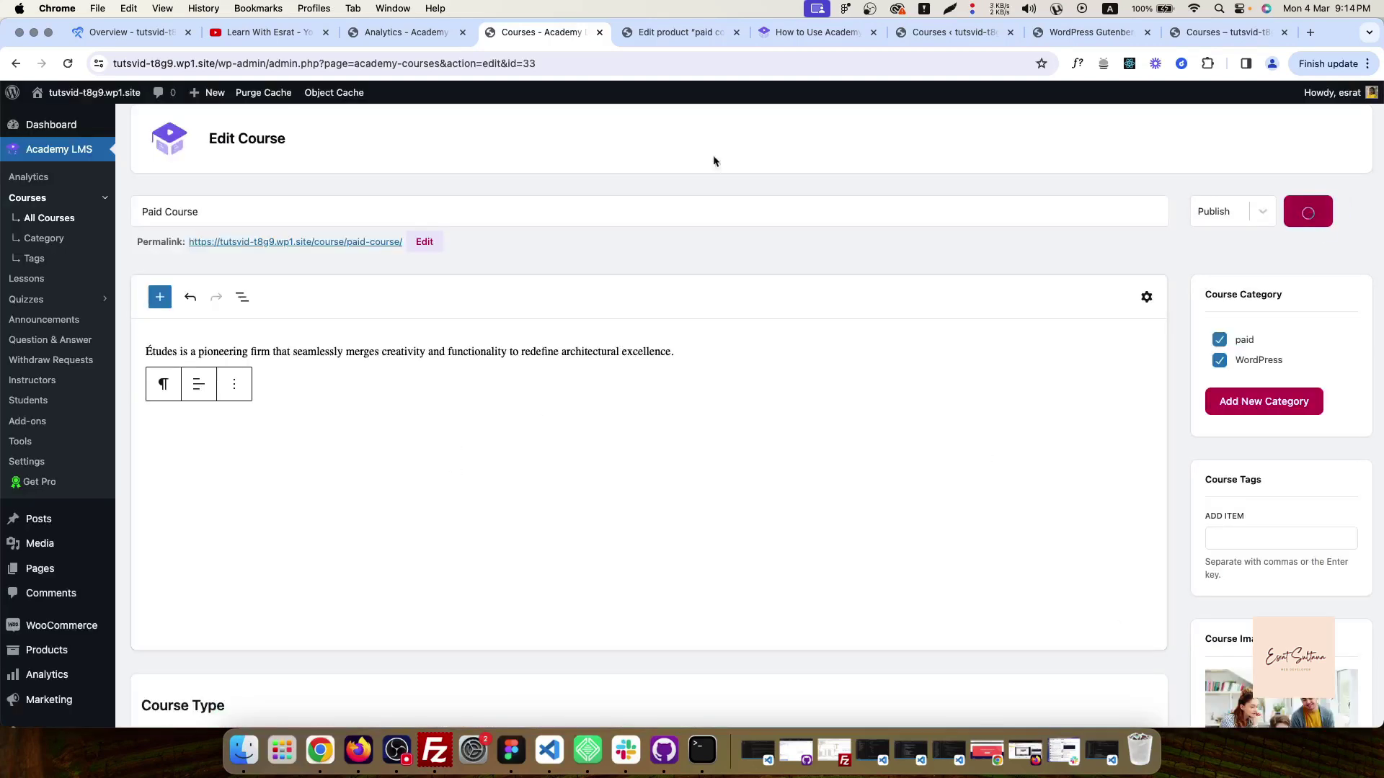
pyautogui.click(304, 242)
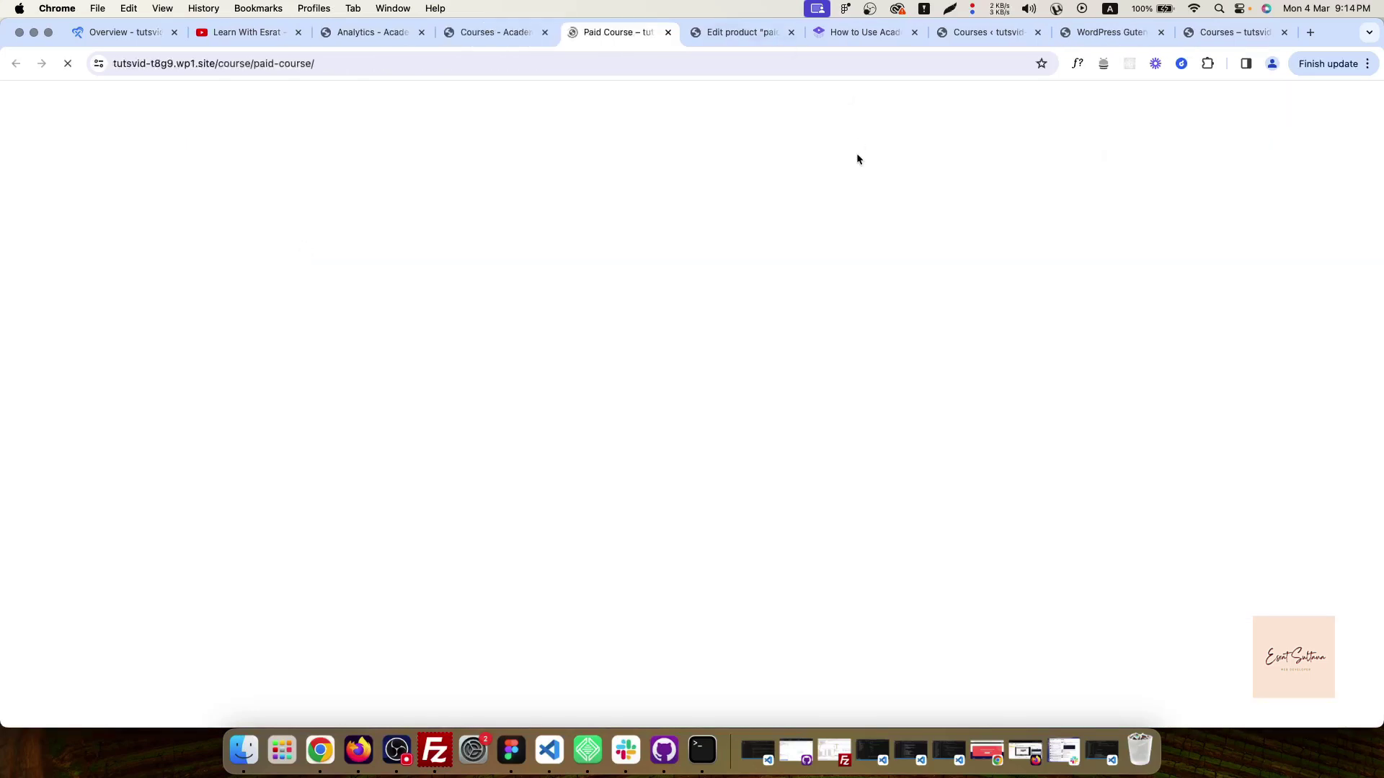
# Add the Paid Course to the cart and view the cart with paid course 2 at 1,200.00.
pyautogui.scroll(-3, 628, 566)
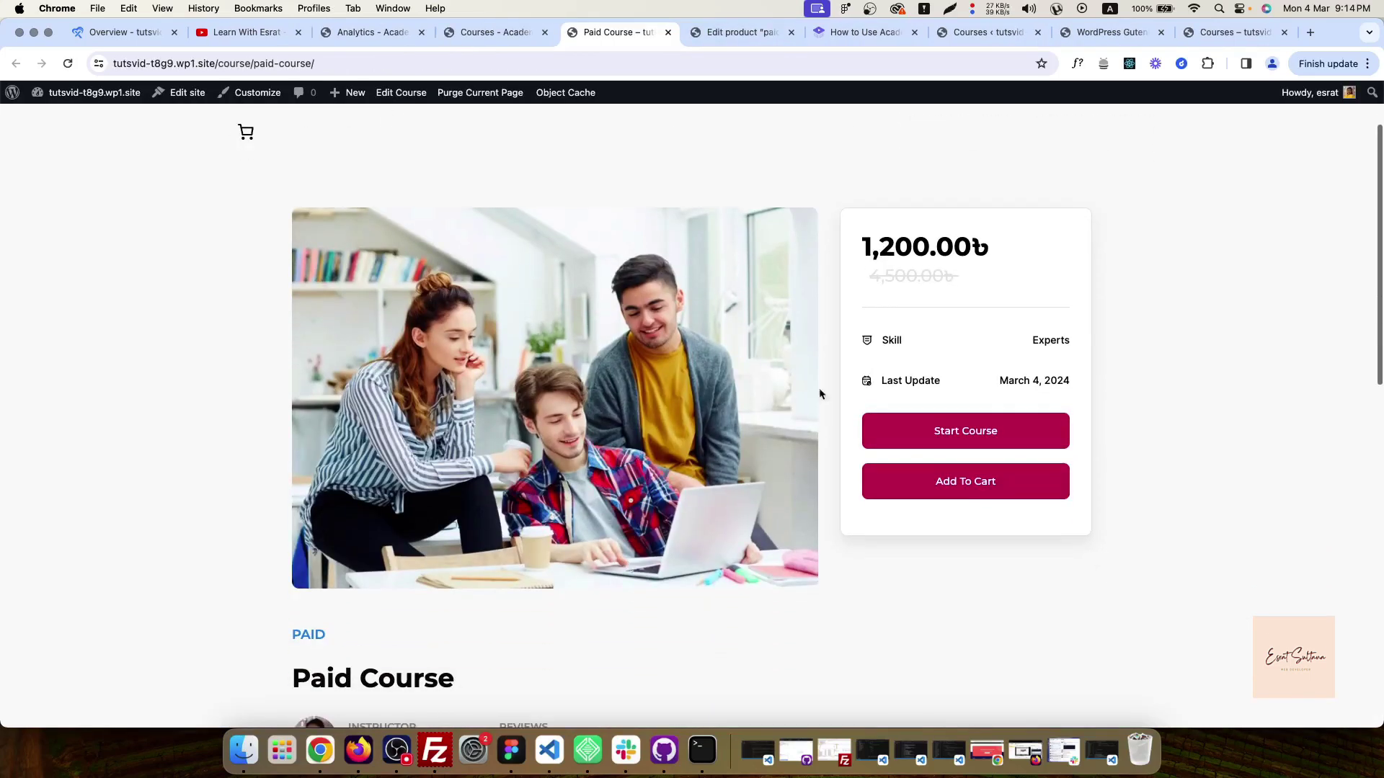
pyautogui.moveTo(862, 238); pyautogui.dragTo(997, 289)
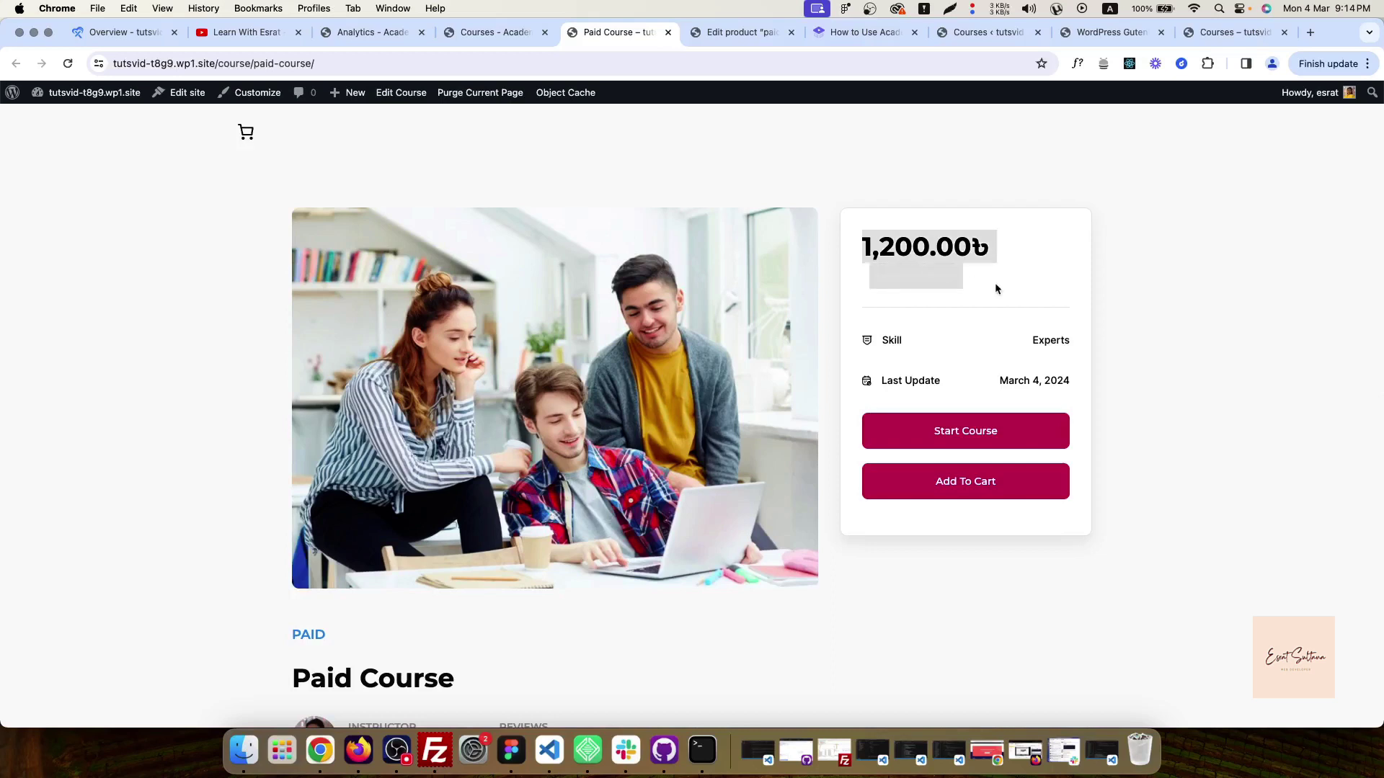
pyautogui.click(926, 245)
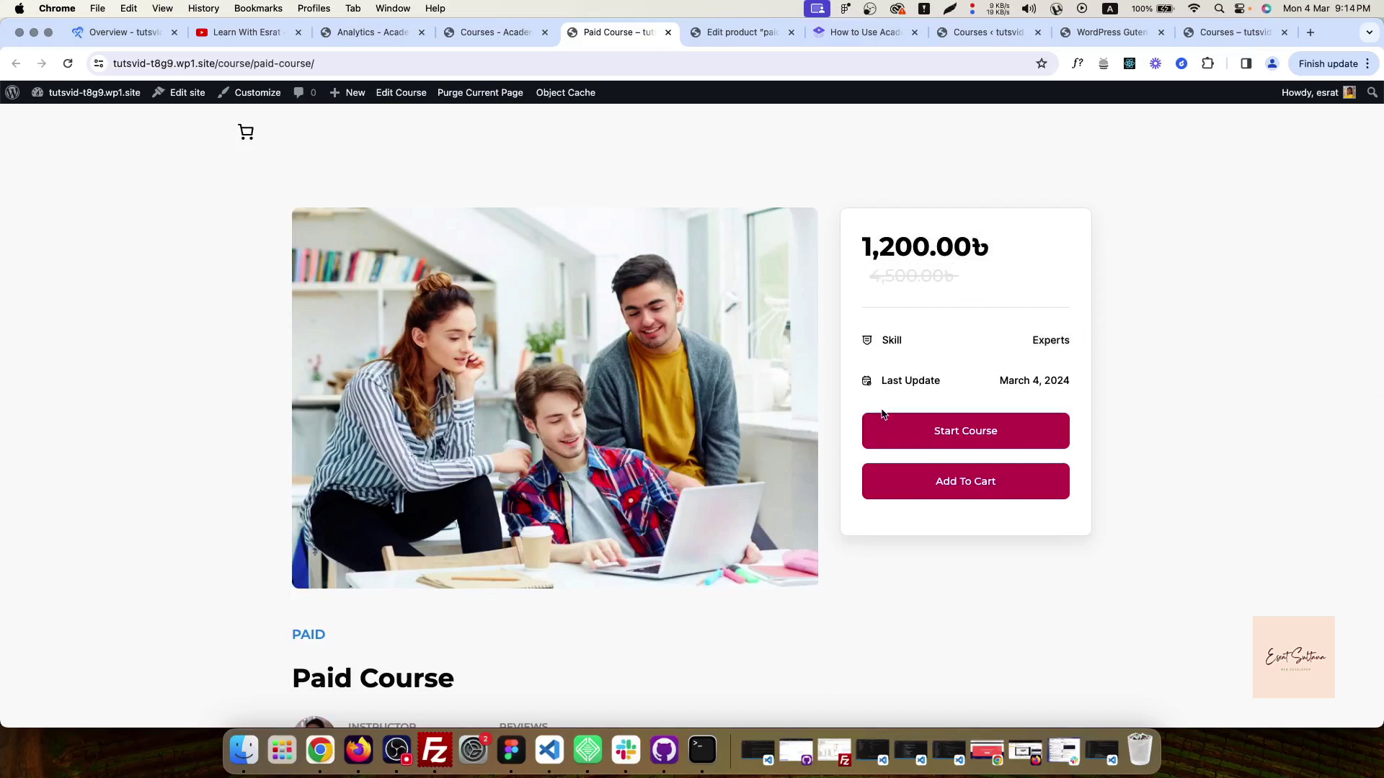
pyautogui.click(887, 479)
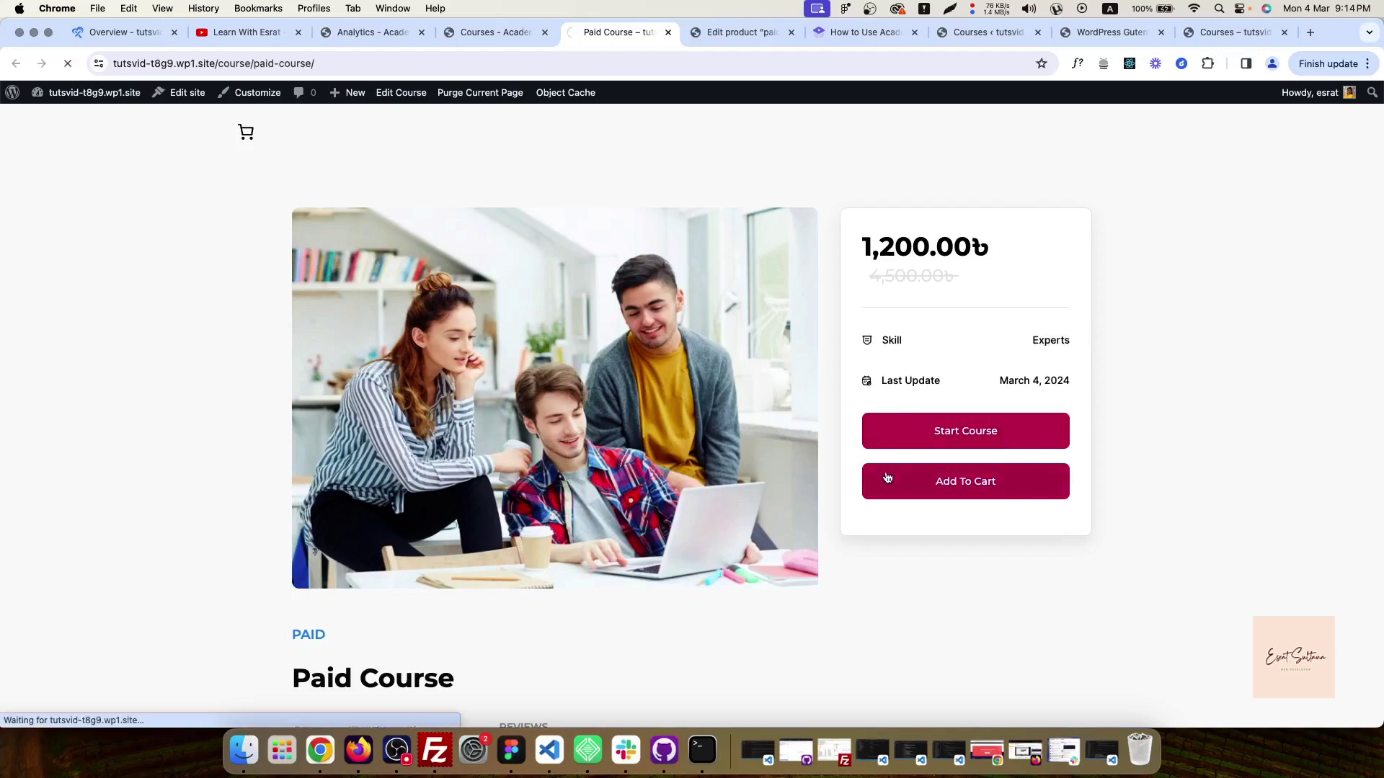
pyautogui.scroll(-3, 879, 432)
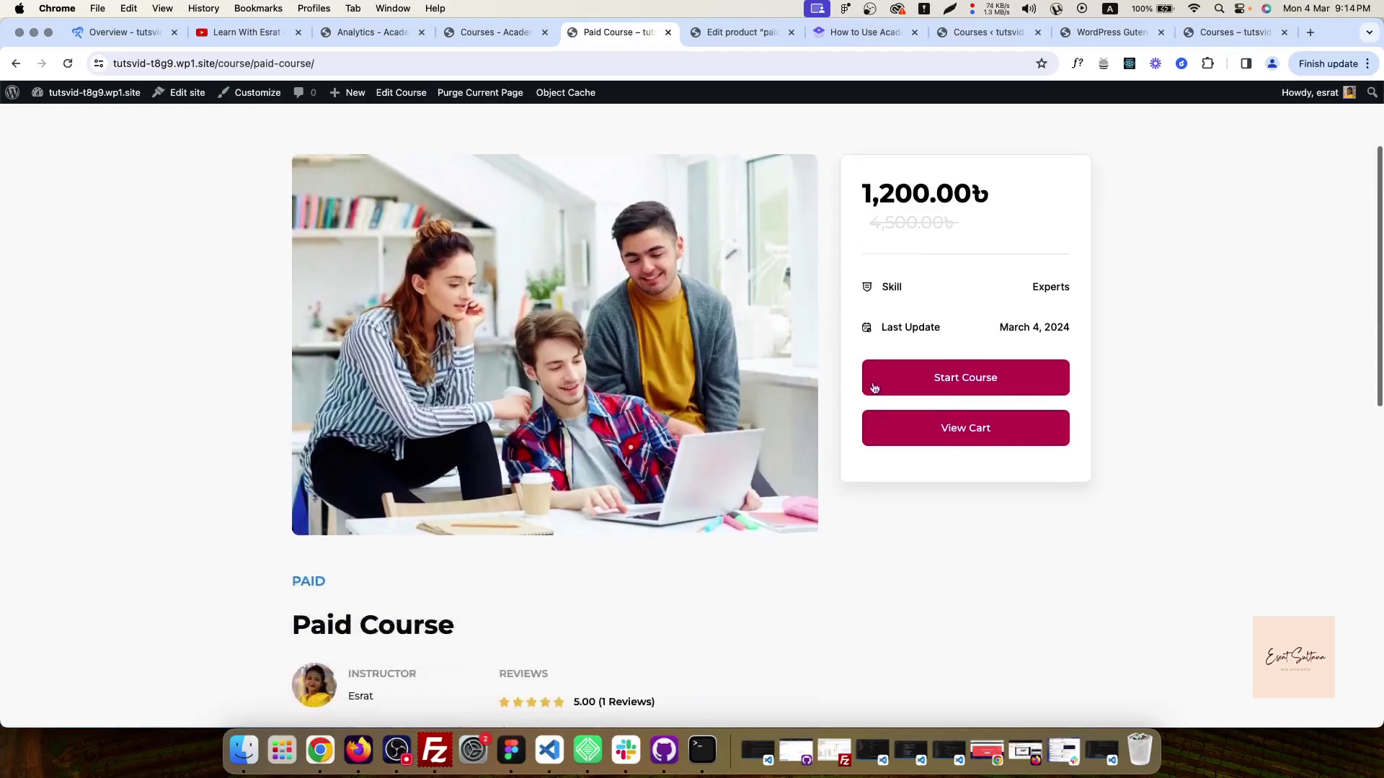
pyautogui.click(878, 429)
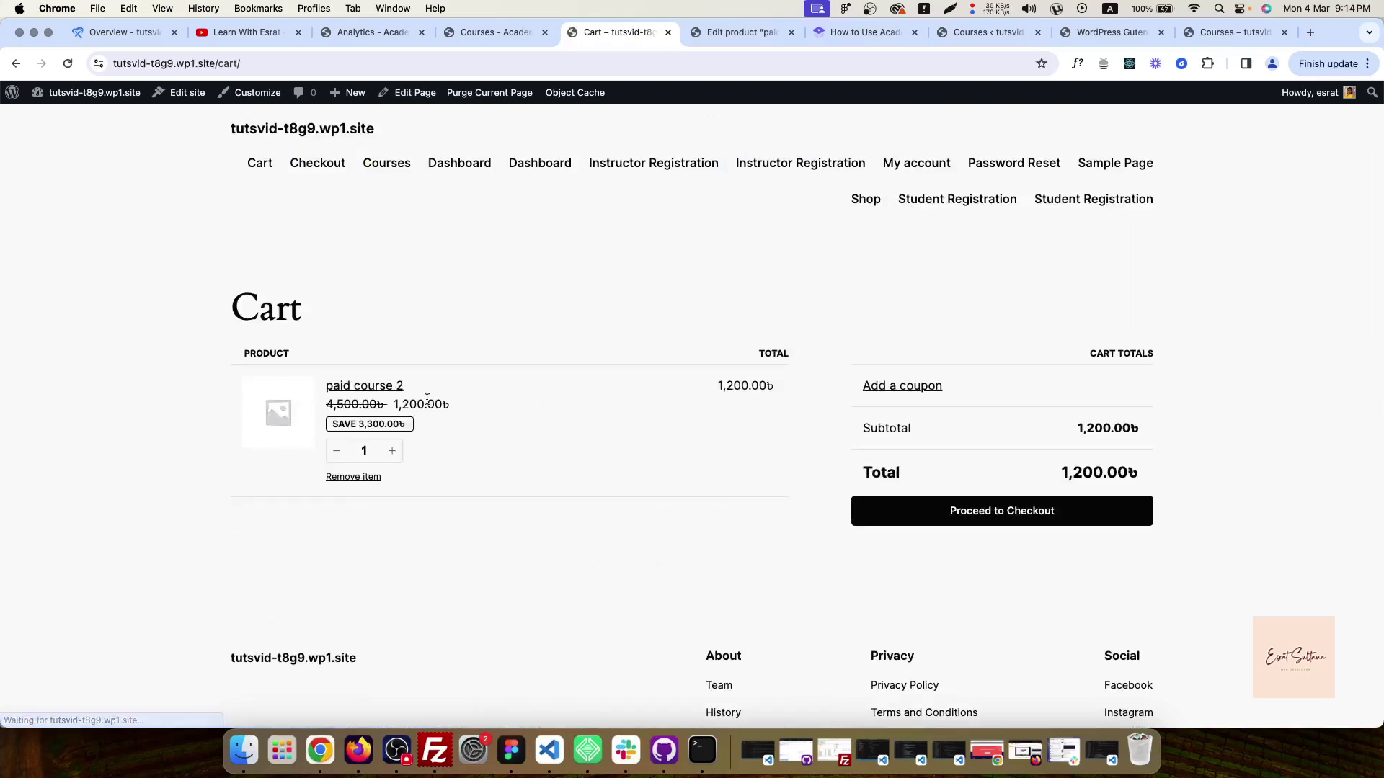
# Proceed to checkout and check the payment section, which shows no payment methods available.
pyautogui.click(942, 518)
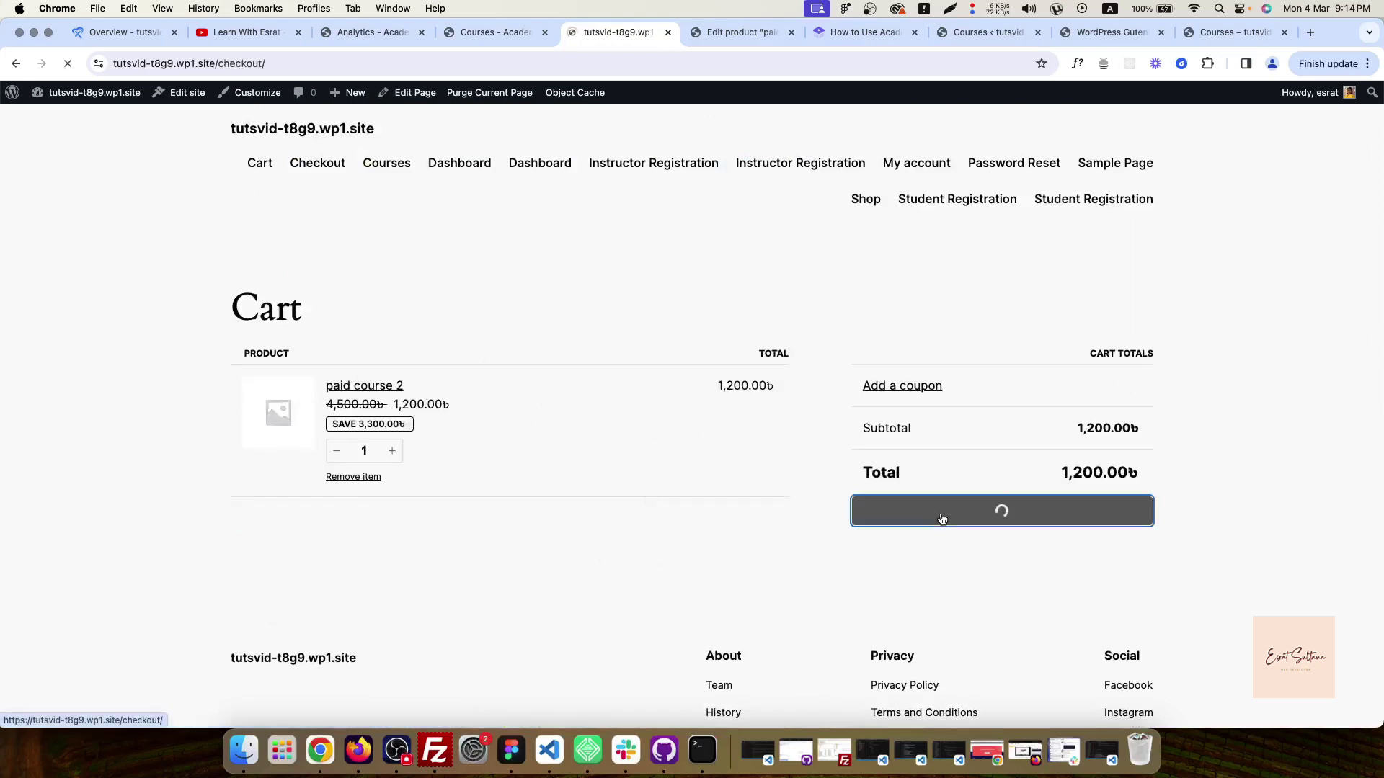
pyautogui.scroll(-2, 697, 496)
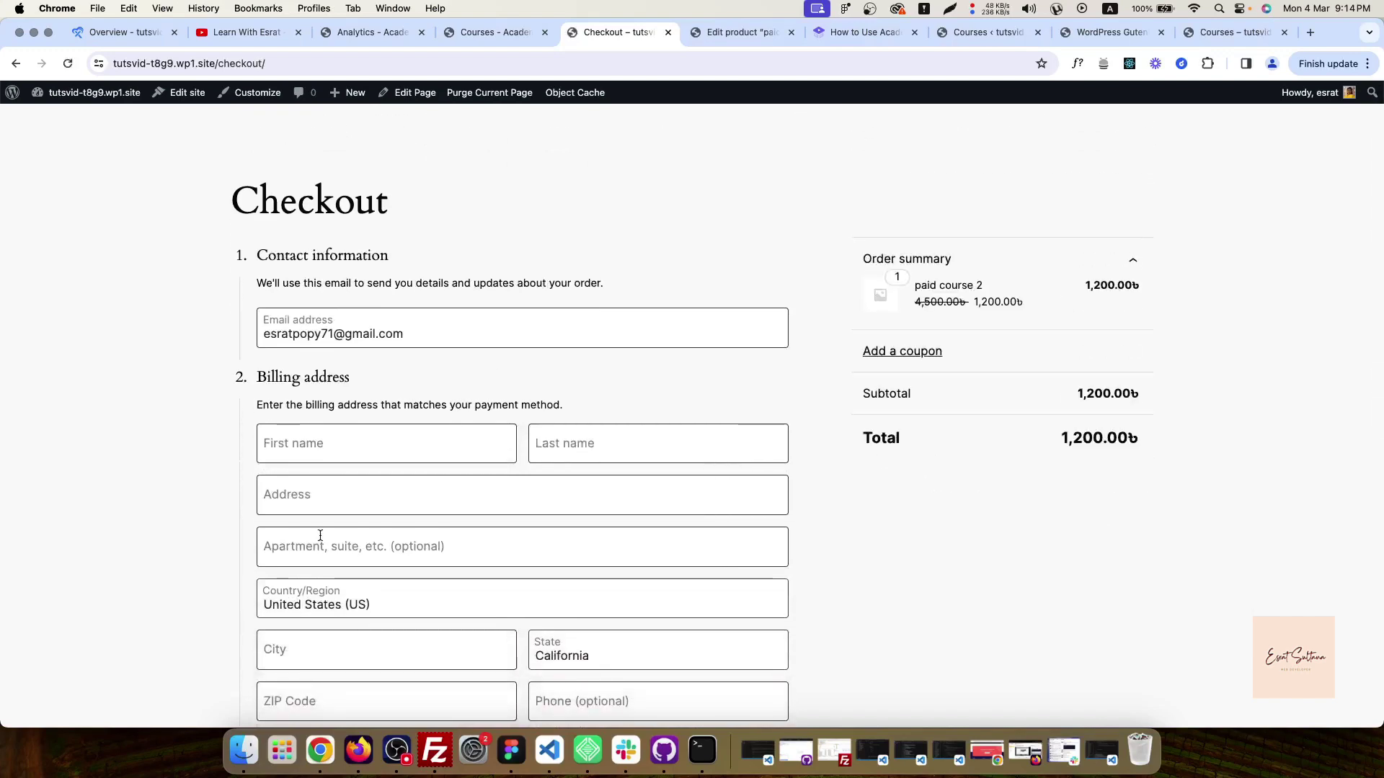
pyautogui.scroll(-8, 398, 512)
pyautogui.scroll(5, 400, 512)
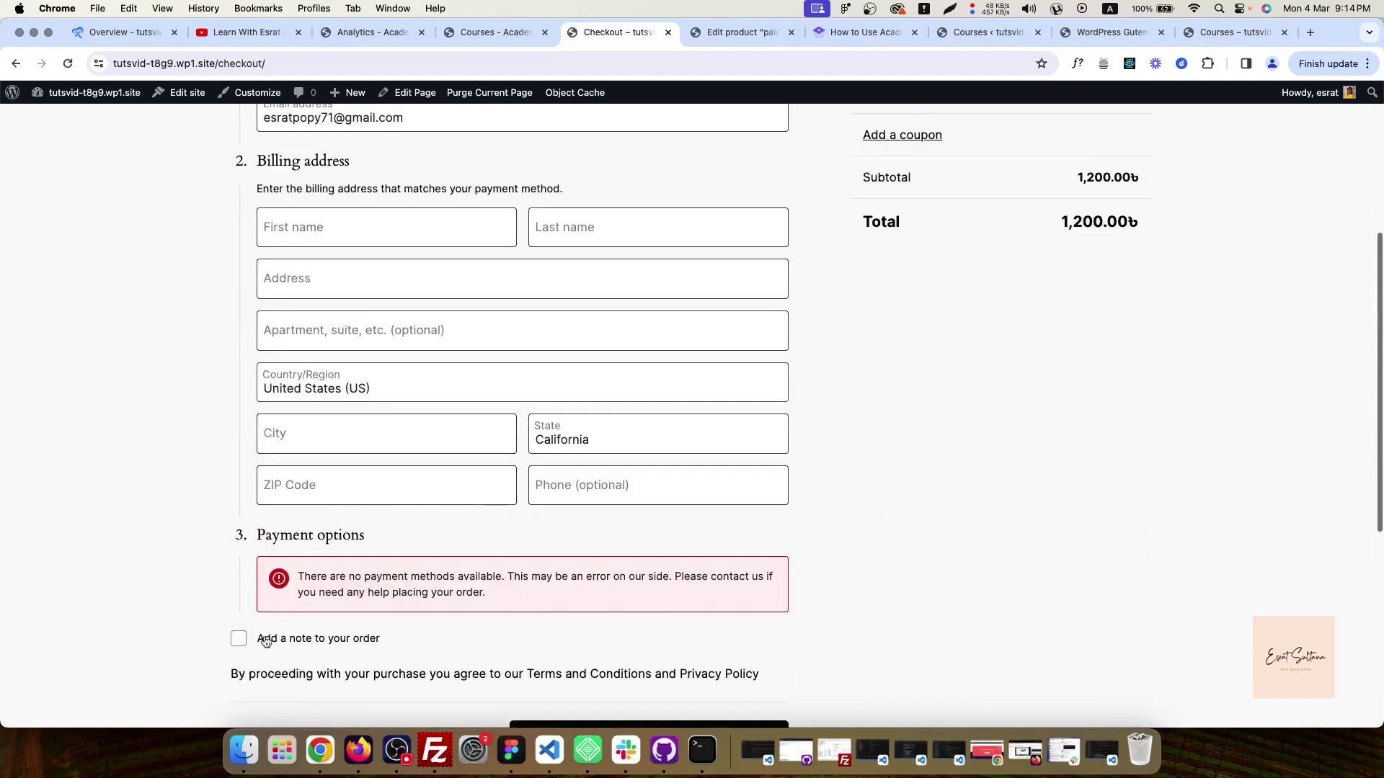
pyautogui.scroll(-3, 340, 553)
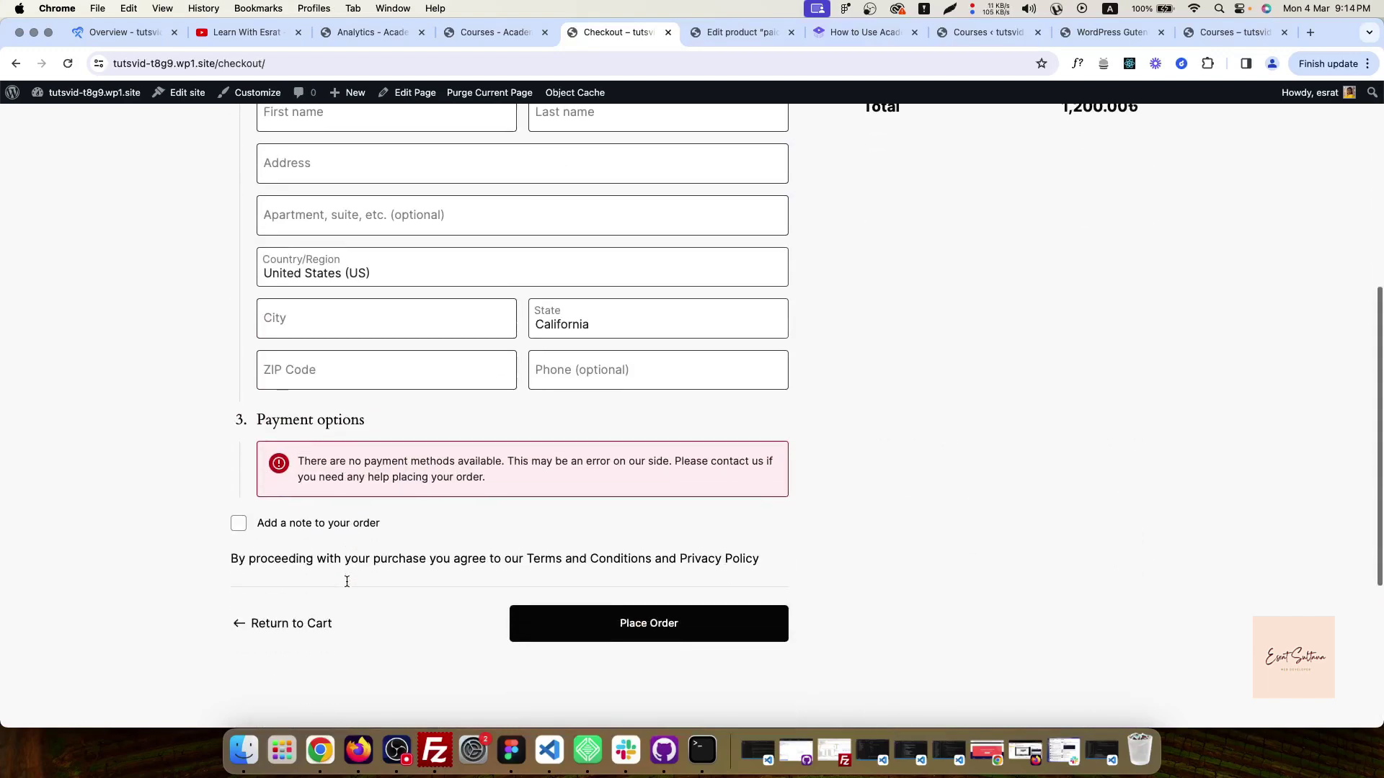
pyautogui.scroll(1, 625, 604)
pyautogui.scroll(3, 457, 538)
pyautogui.scroll(-4, 457, 537)
pyautogui.scroll(-5, 369, 650)
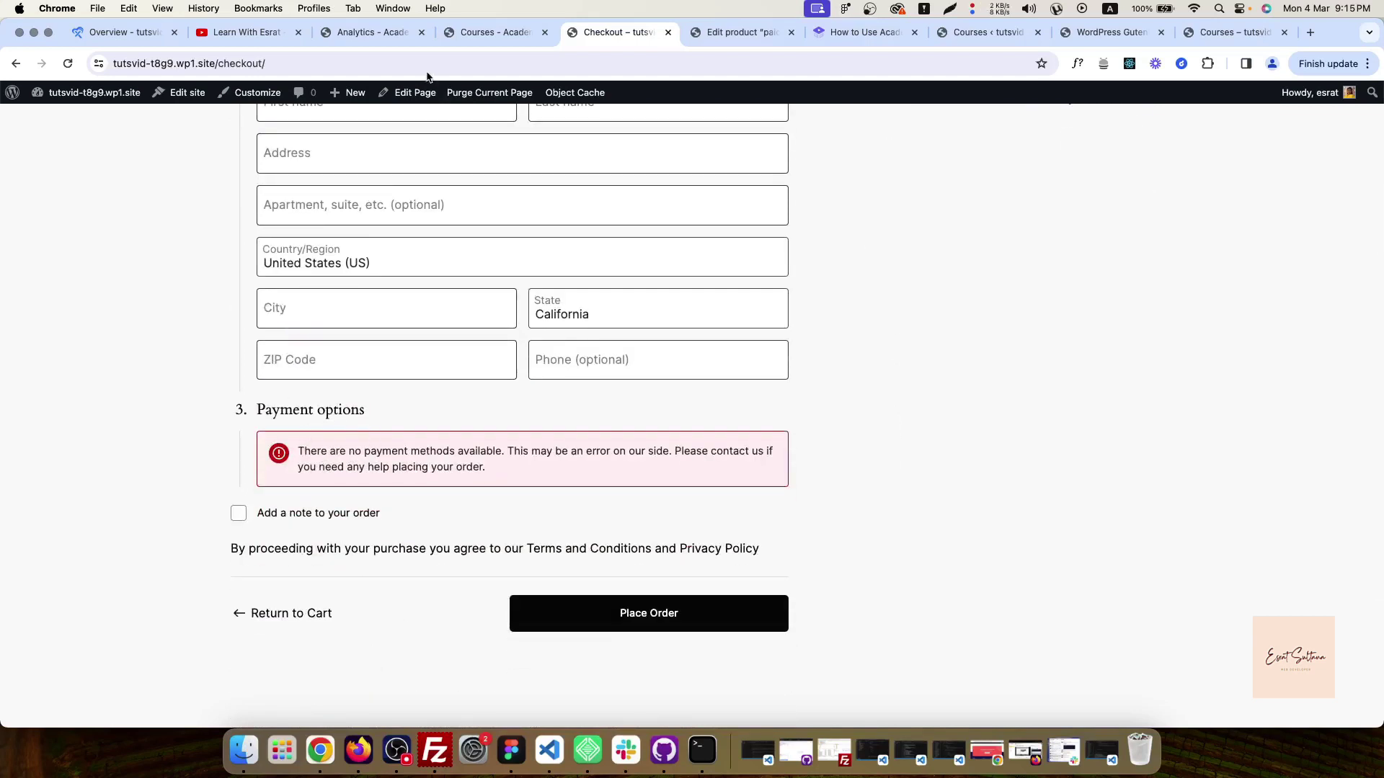
# Open WooCommerce Settings on the Payments tab.
pyautogui.click(492, 36)
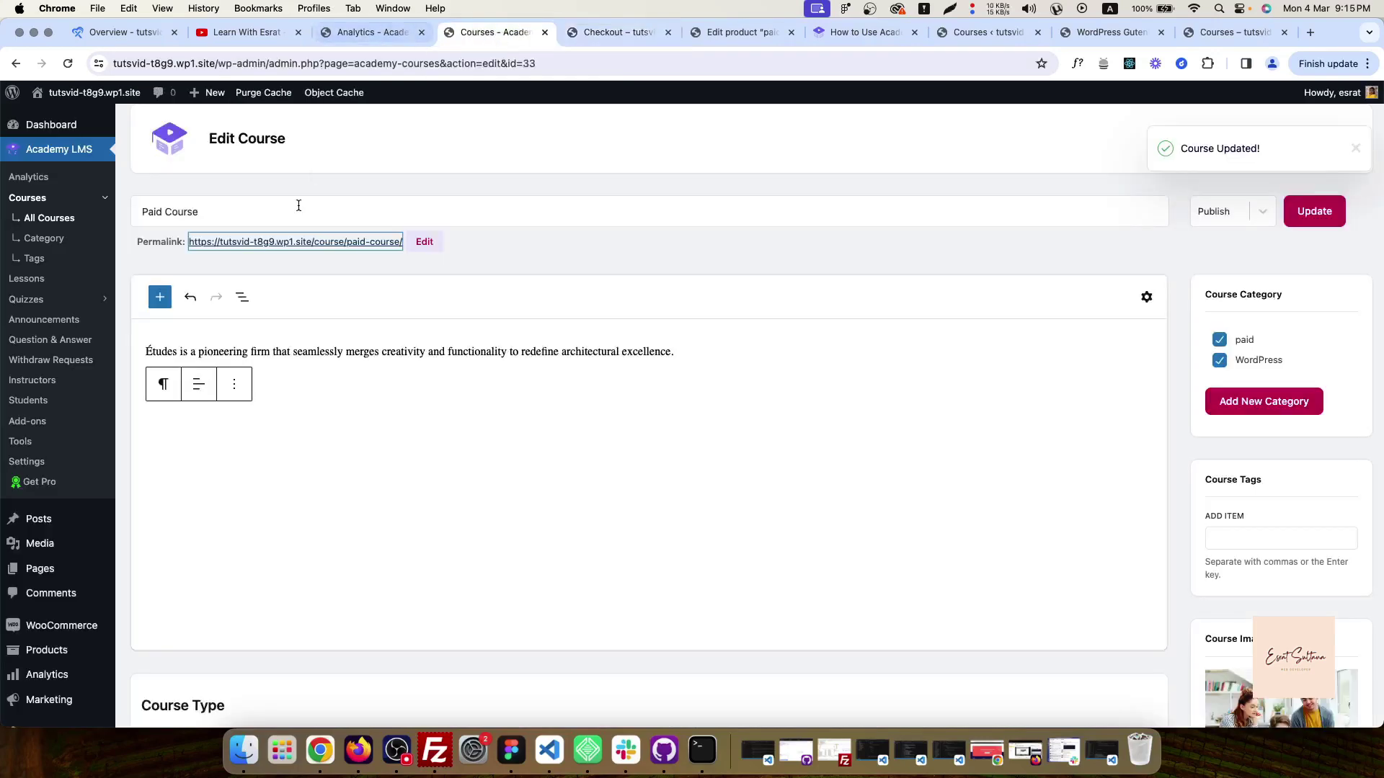
pyautogui.scroll(-3, 38, 549)
pyautogui.scroll(-1, 38, 549)
pyautogui.moveTo(40, 470)
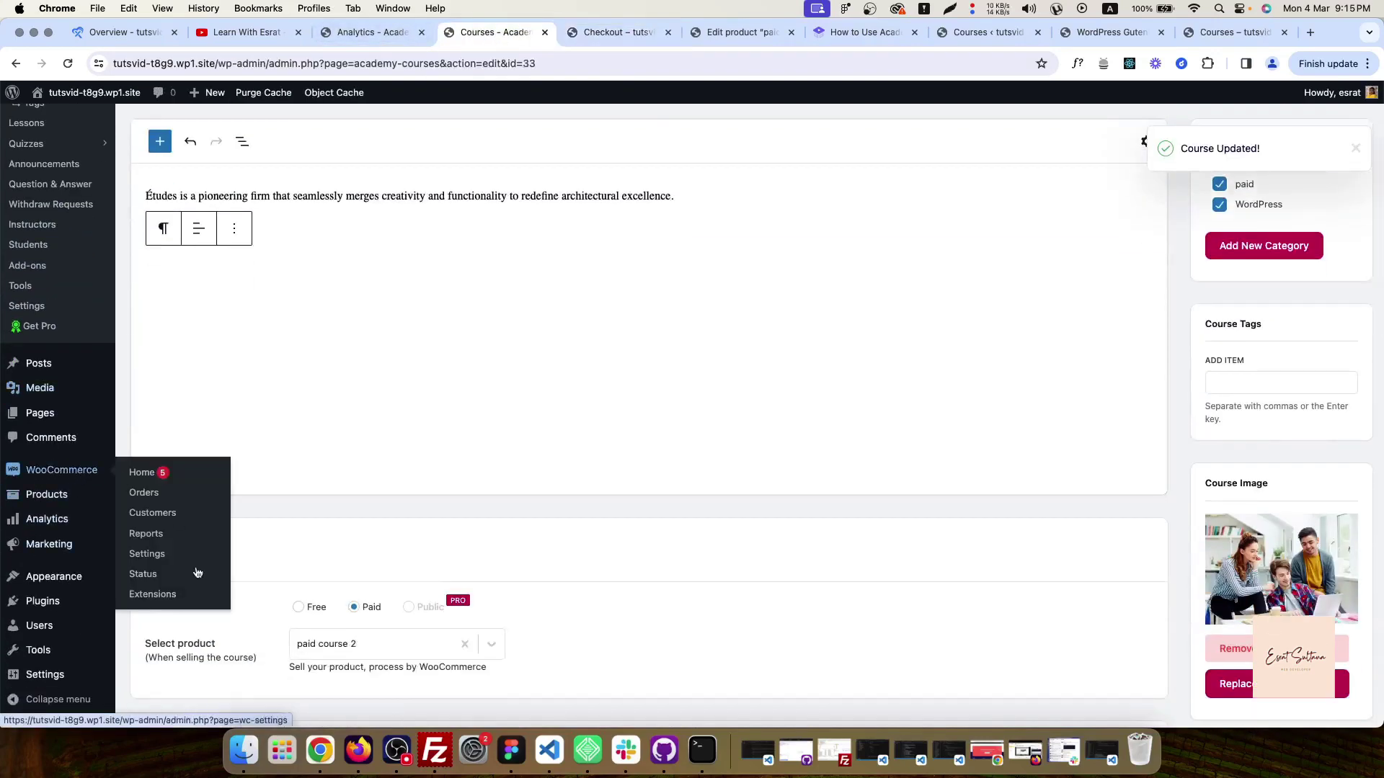
pyautogui.click(160, 554)
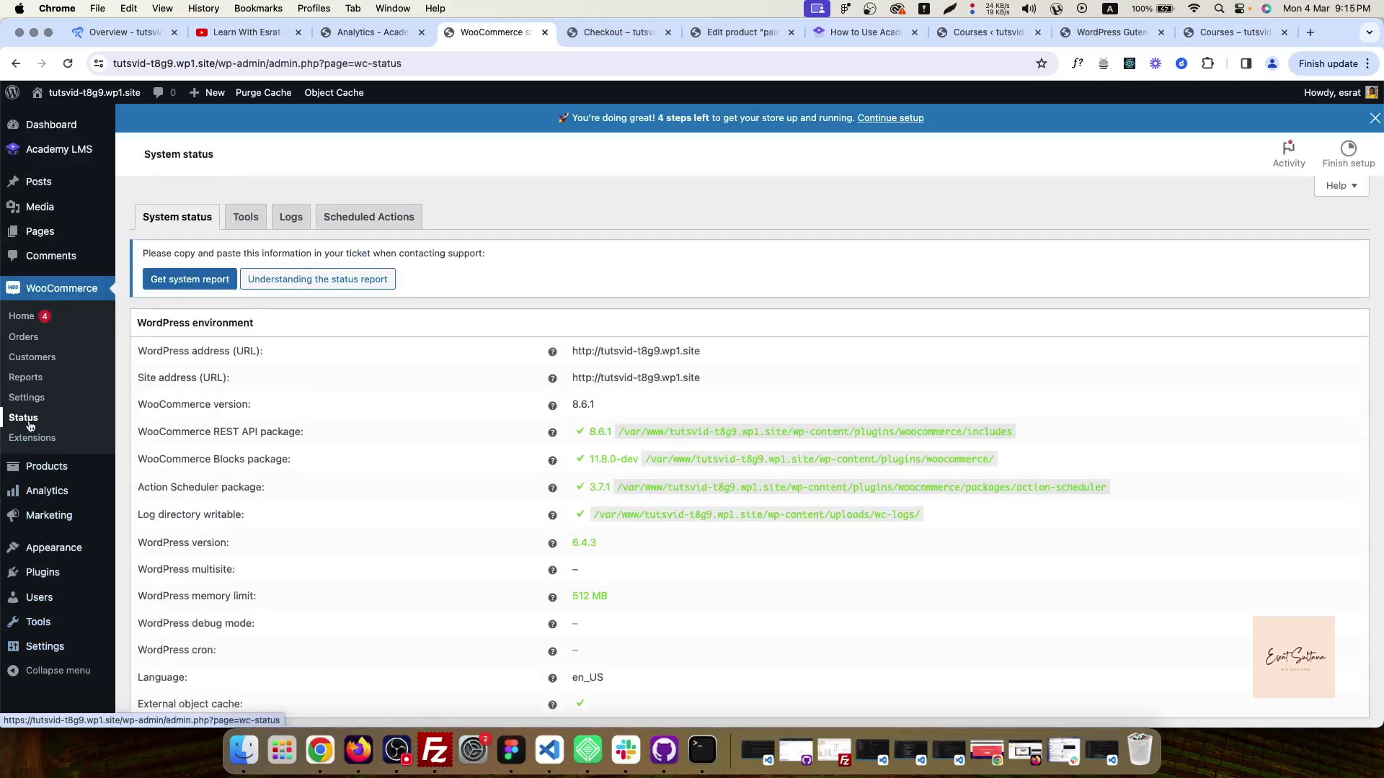
pyautogui.click(36, 404)
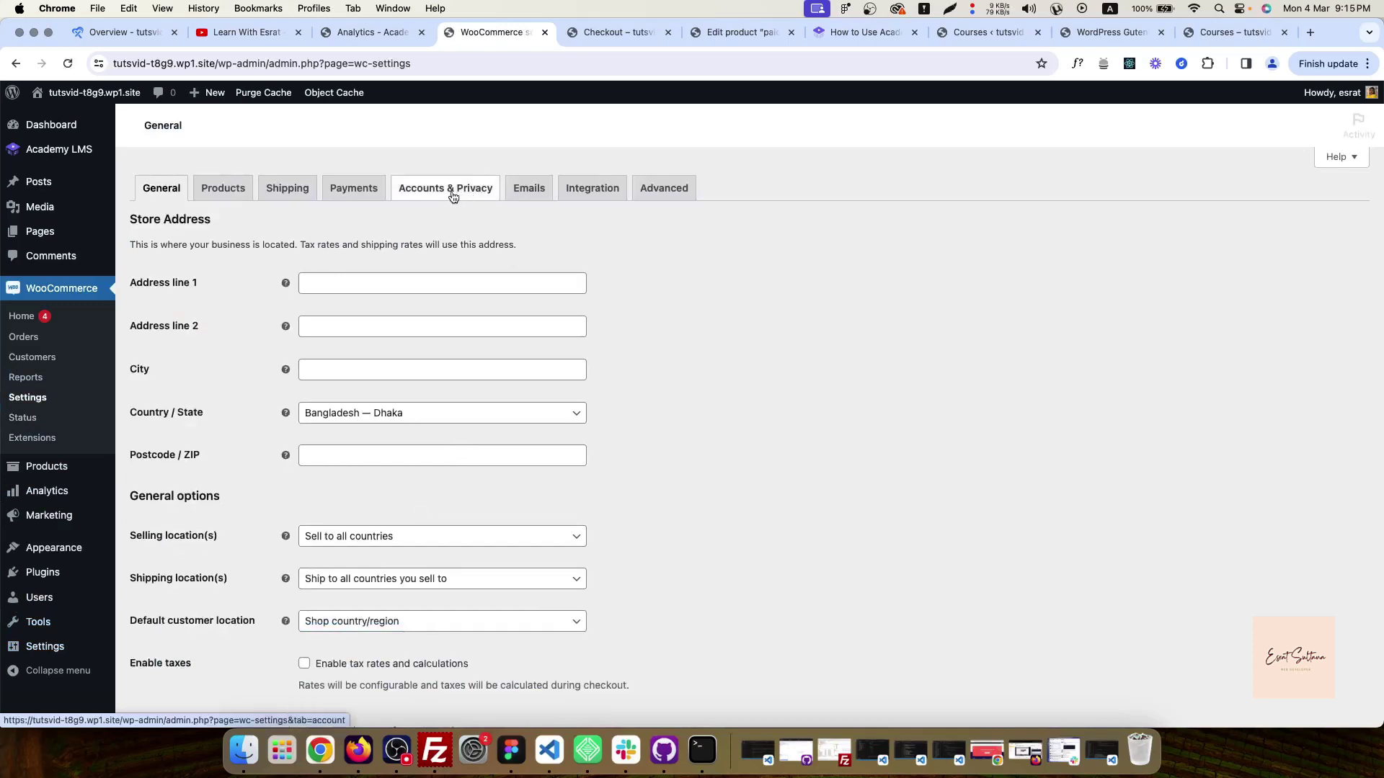
pyautogui.click(353, 188)
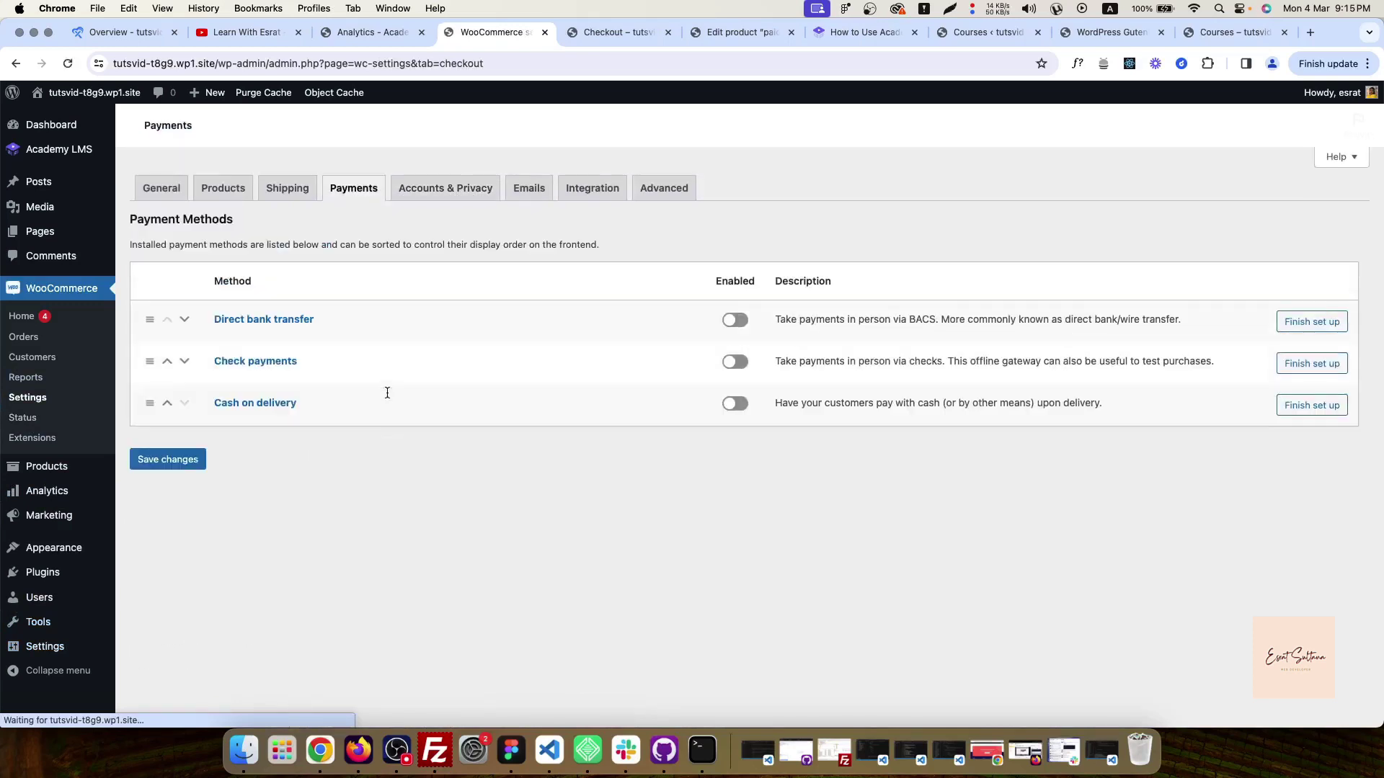
# Enable Direct bank transfer and Check payments, then save the changes.
pyautogui.click(746, 358)
pyautogui.click(737, 390)
pyautogui.click(144, 488)
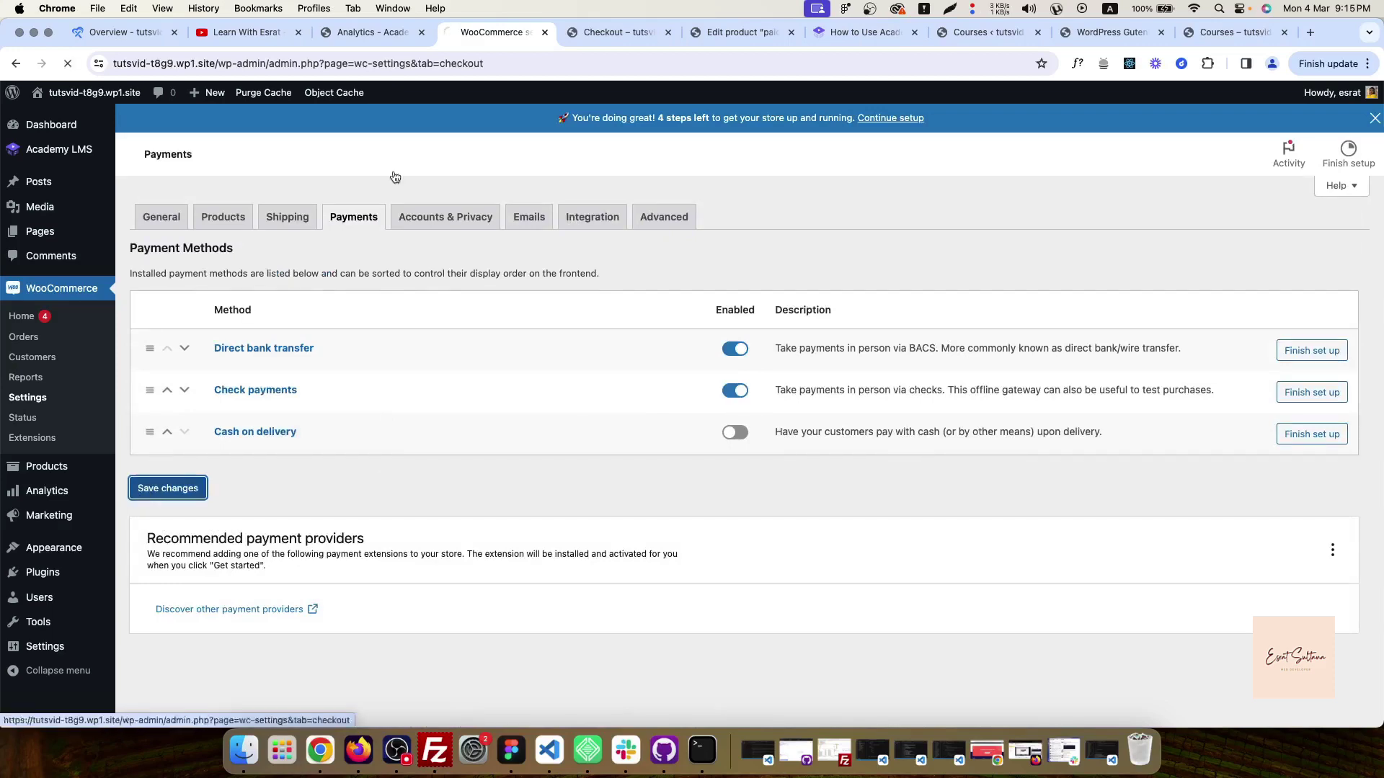
# On the checkout page, enable the 'Add a note to your order' field.
pyautogui.click(612, 32)
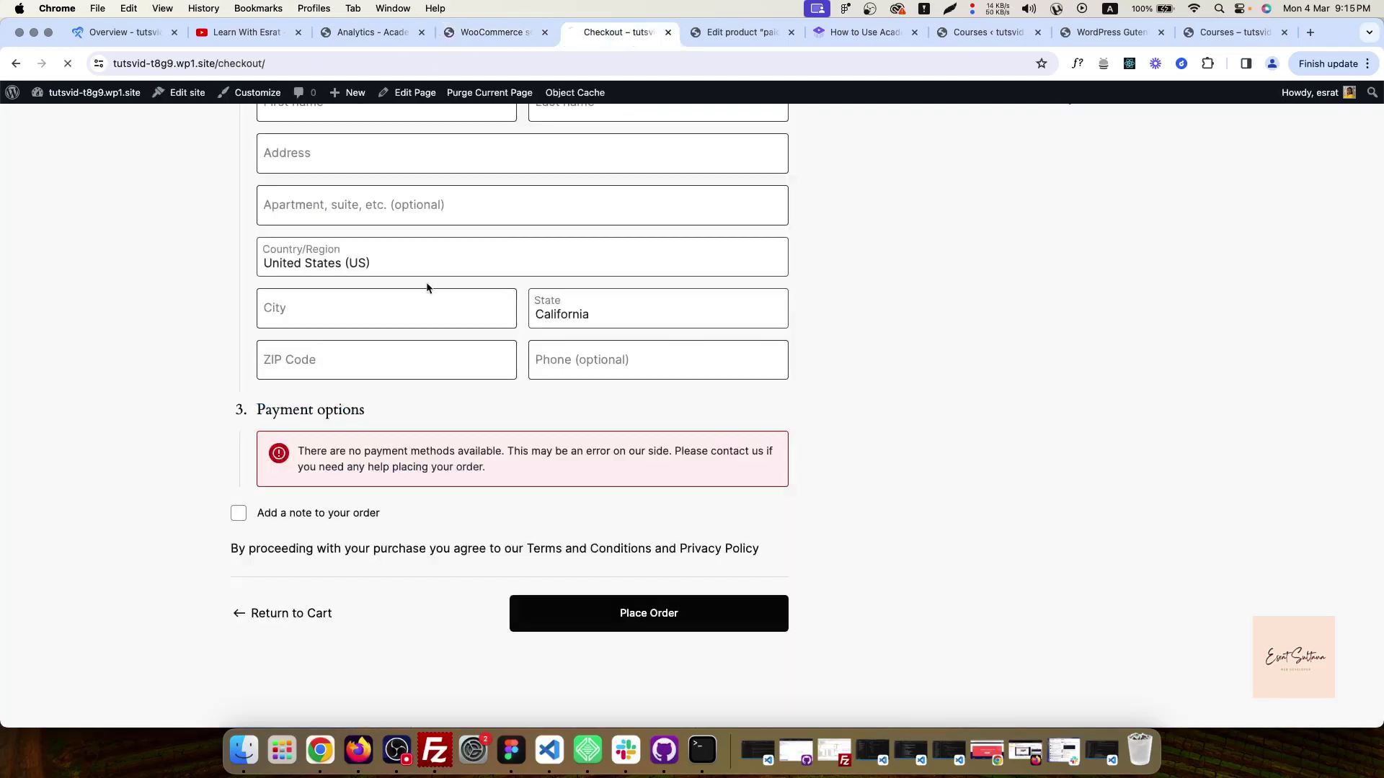
pyautogui.scroll(-3, 338, 510)
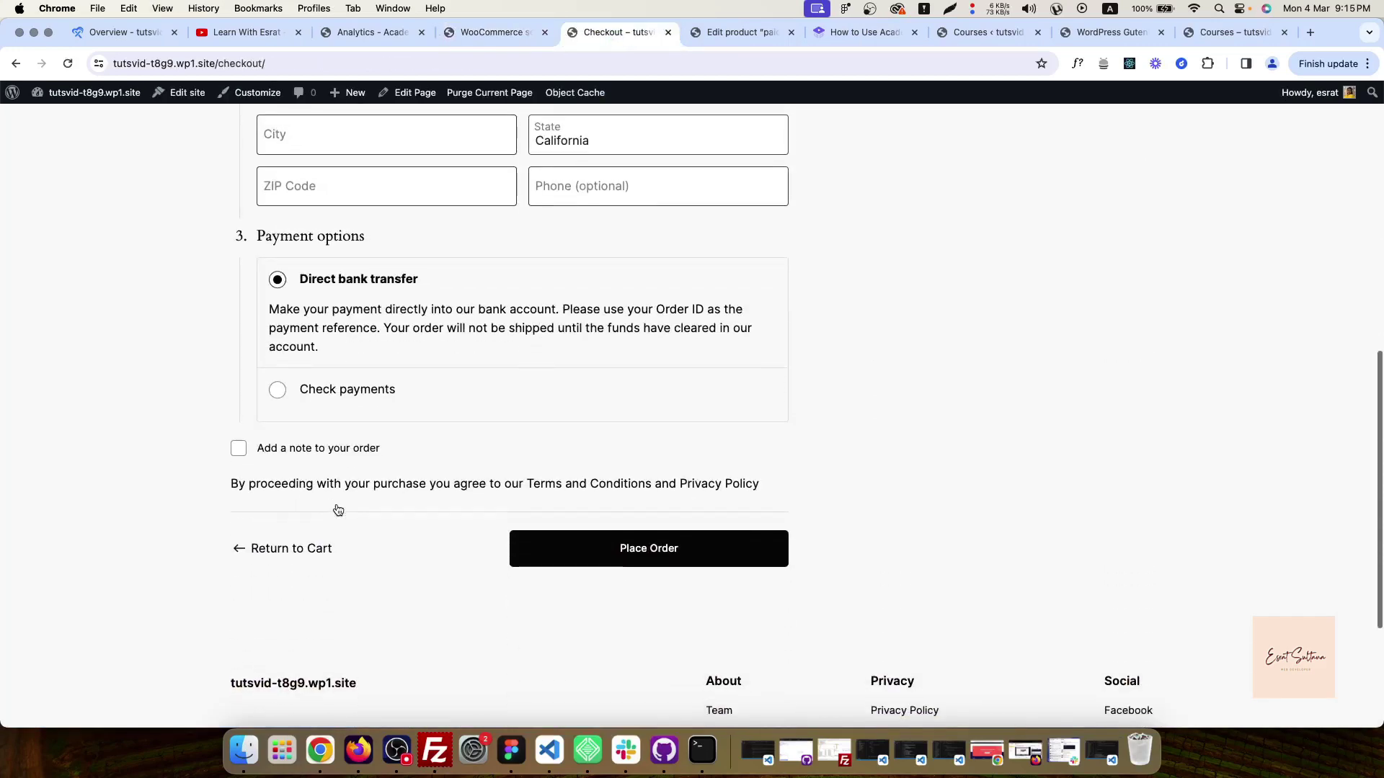
pyautogui.scroll(5, 349, 401)
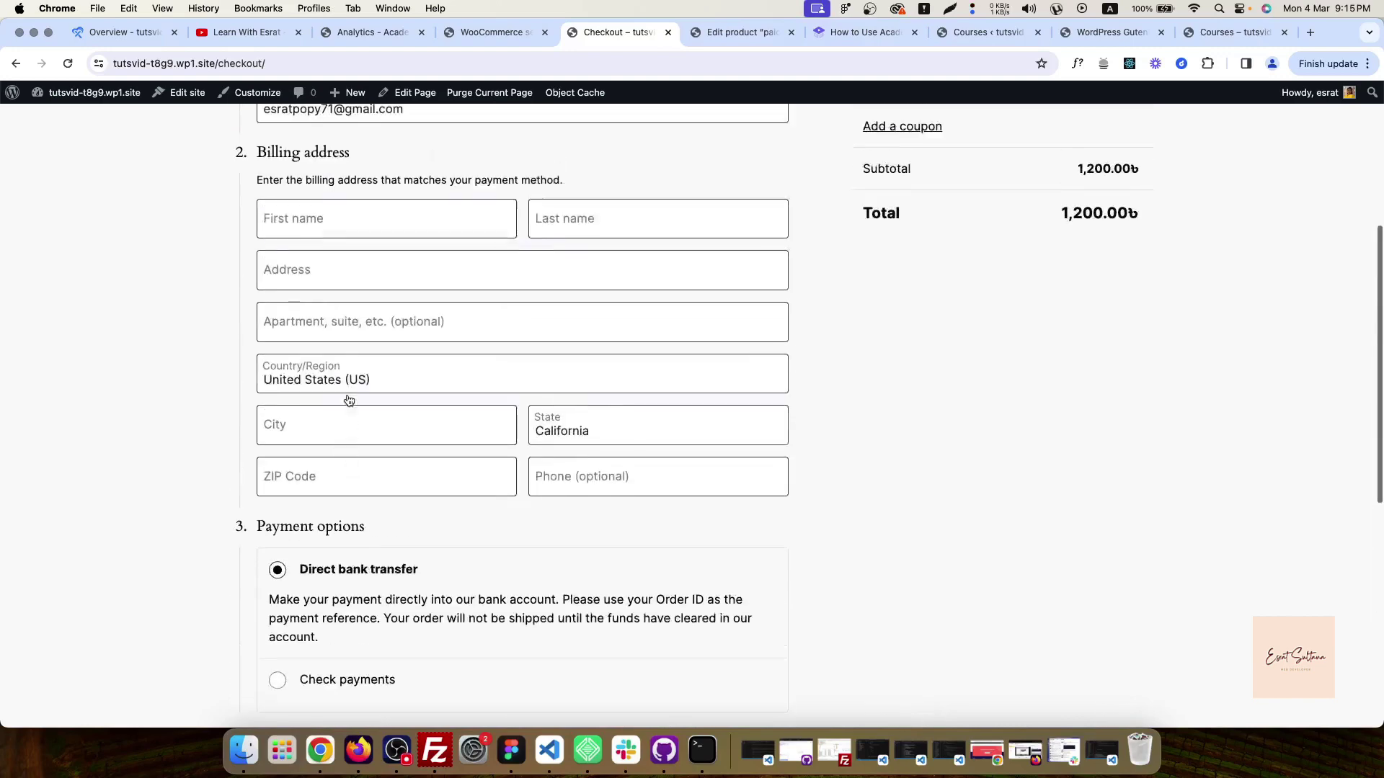
pyautogui.scroll(-5, 349, 401)
pyautogui.click(240, 455)
pyautogui.click(314, 502)
pyautogui.scroll(3, 408, 581)
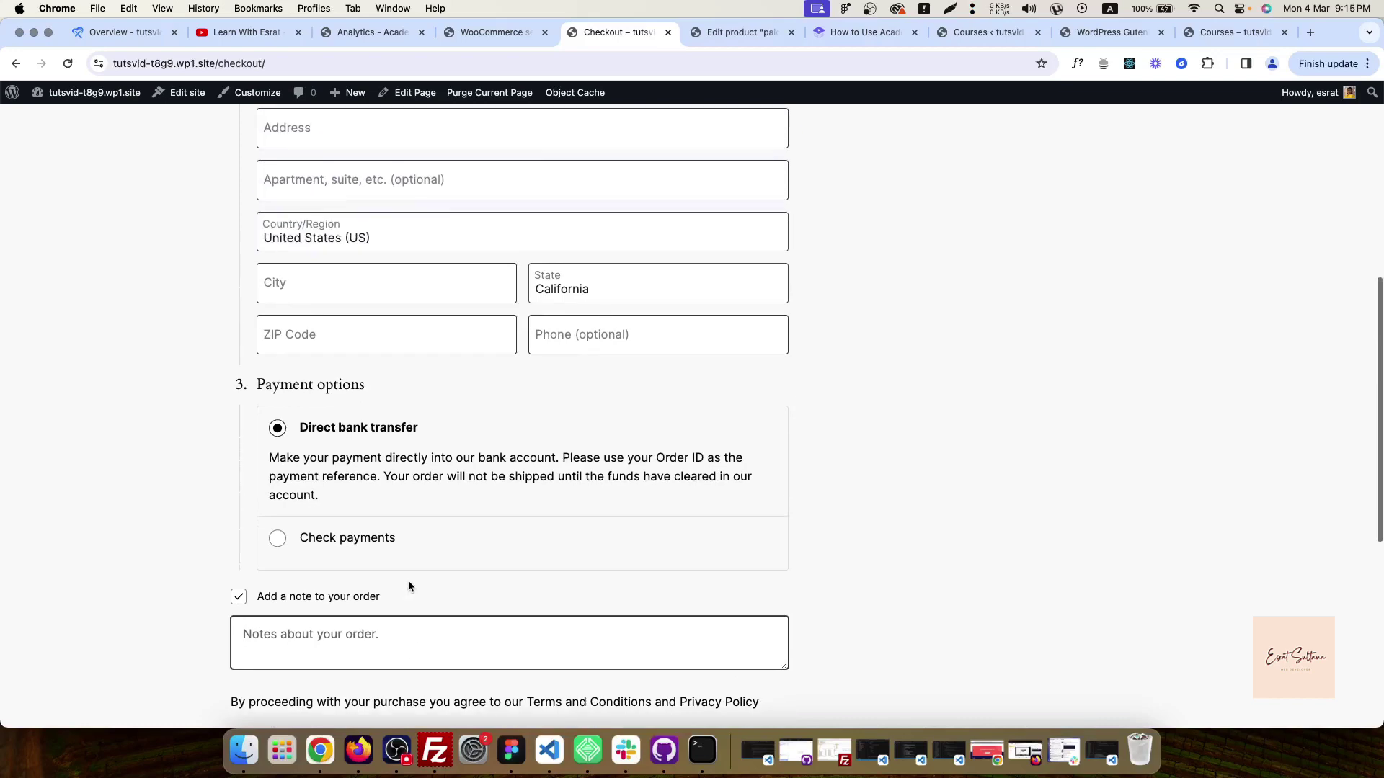
# Compare the Payments settings with the checkout page's payment options.
pyautogui.click(452, 36)
pyautogui.click(618, 33)
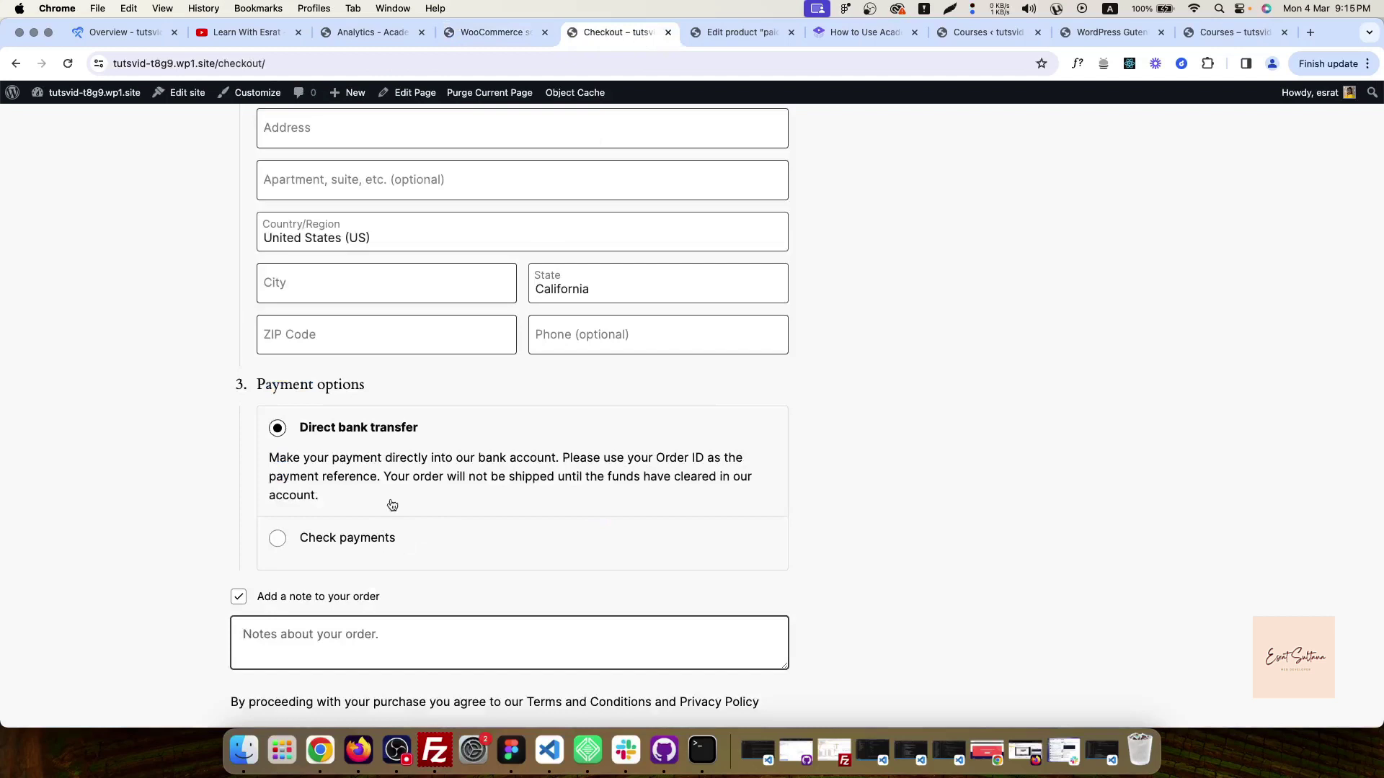
pyautogui.click(497, 33)
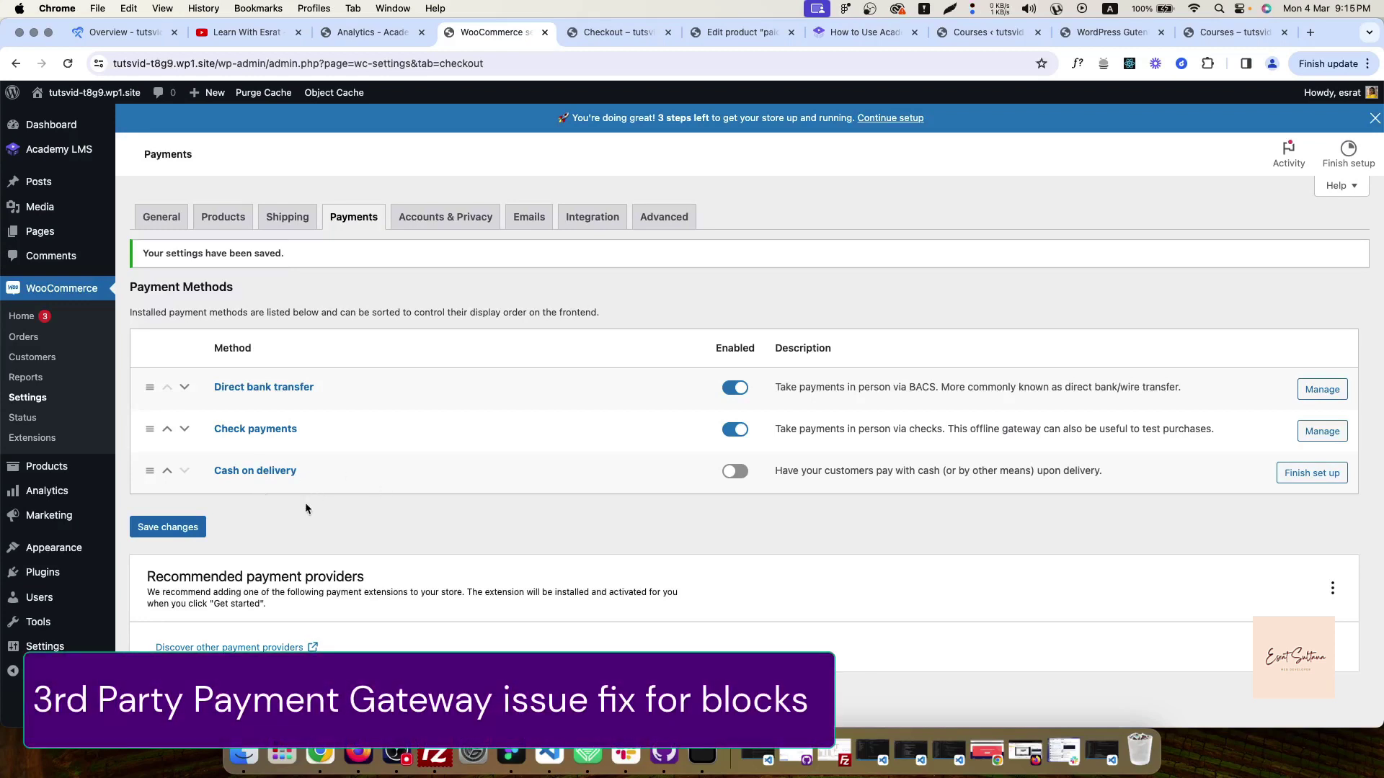
pyautogui.click(611, 31)
pyautogui.scroll(5, 340, 284)
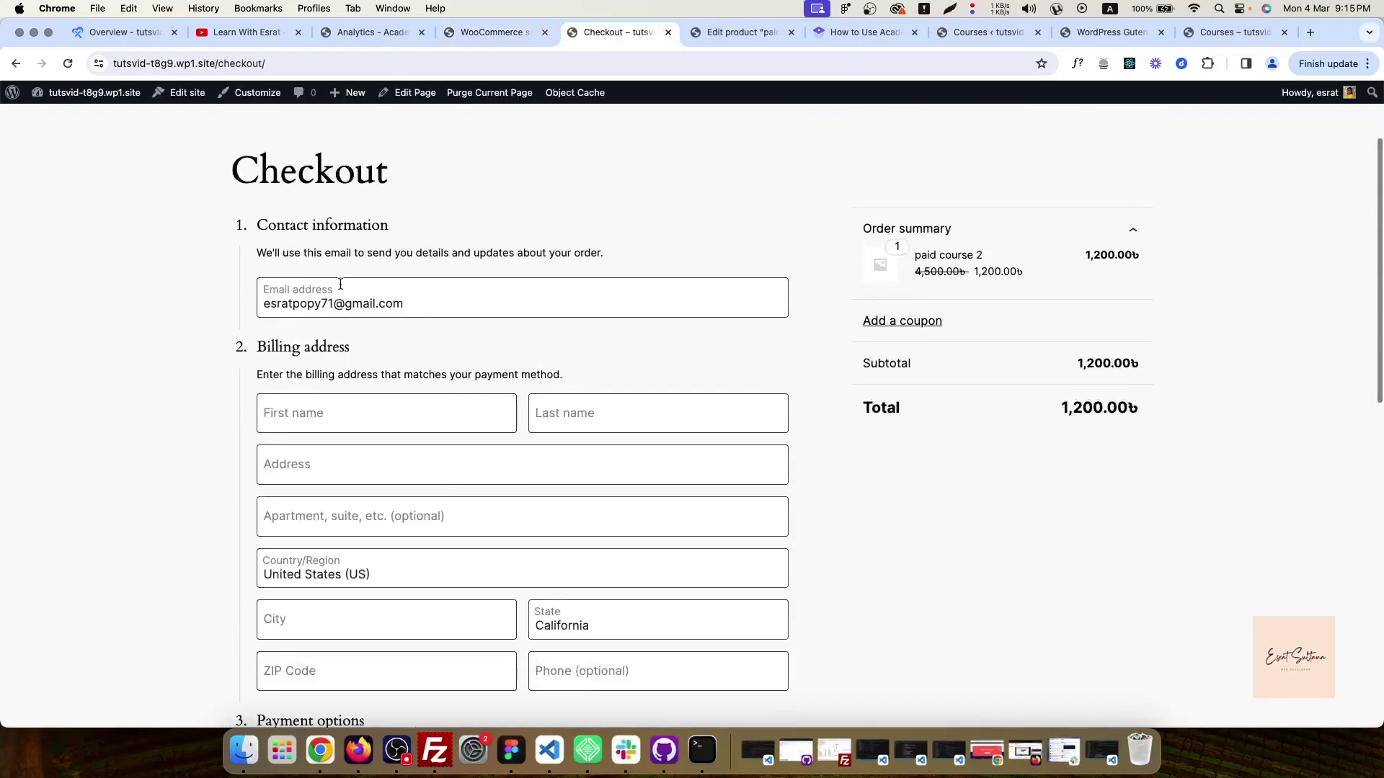
pyautogui.rightClick(423, 91)
# Open the checkout page editor in a new tab and view the Checkout block outline.
pyautogui.click(432, 105)
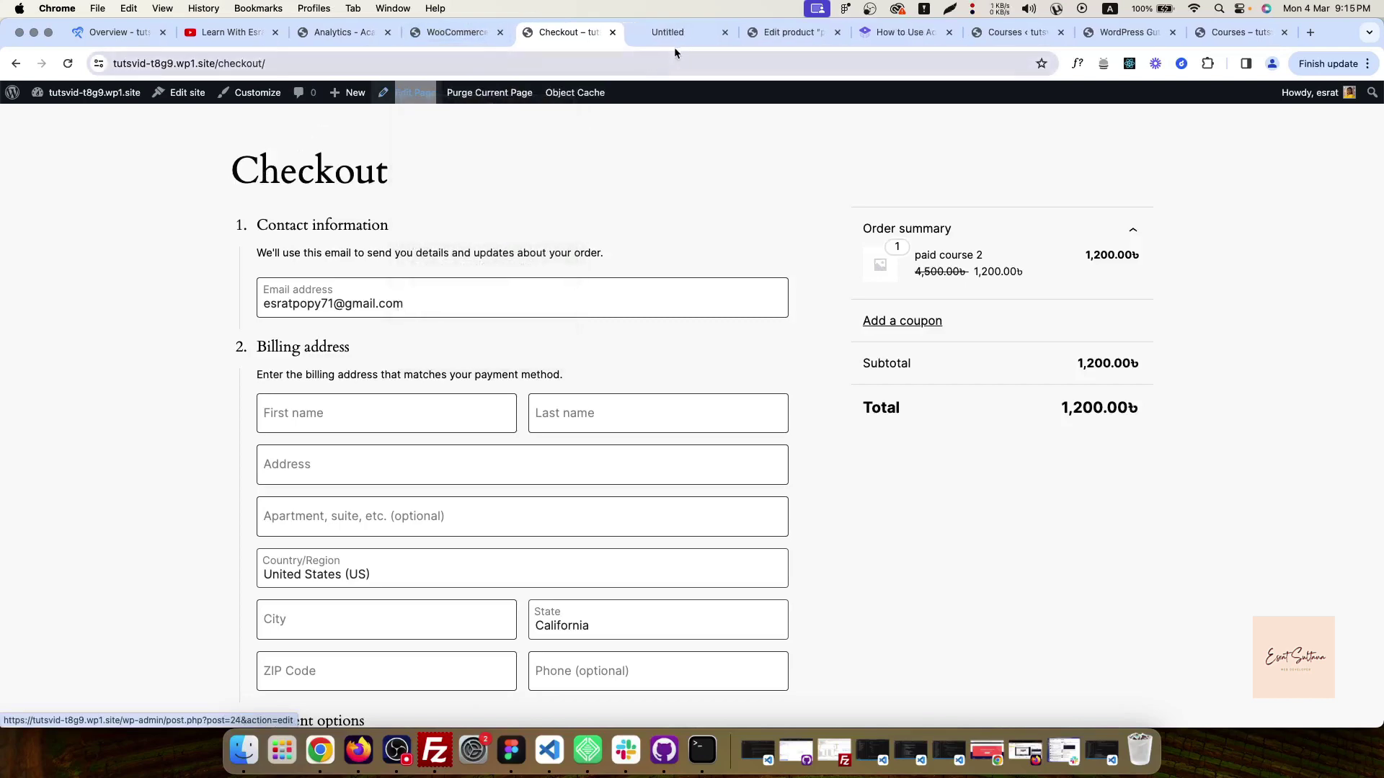
pyautogui.moveTo(673, 44); pyautogui.dragTo(577, 37)
pyautogui.scroll(-2, 397, 427)
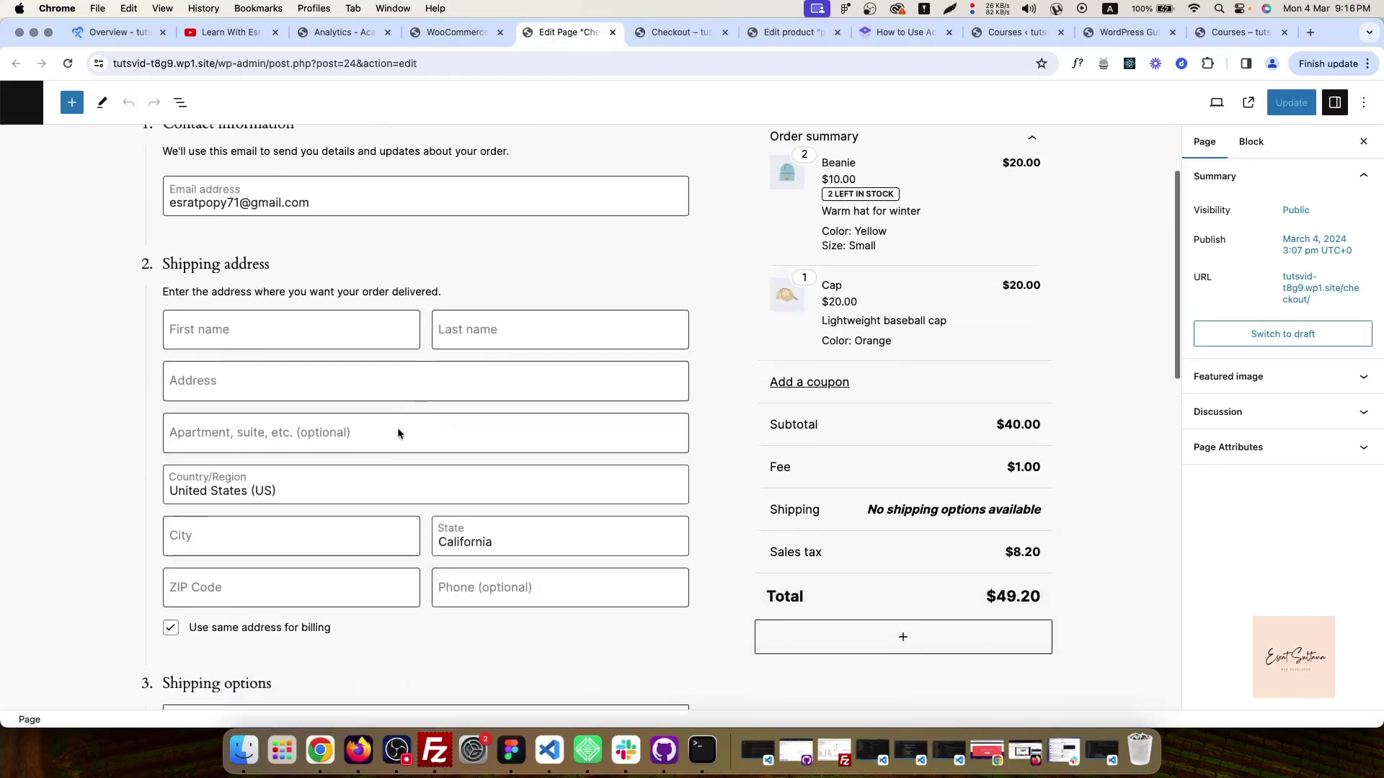
pyautogui.click(398, 432)
pyautogui.click(180, 103)
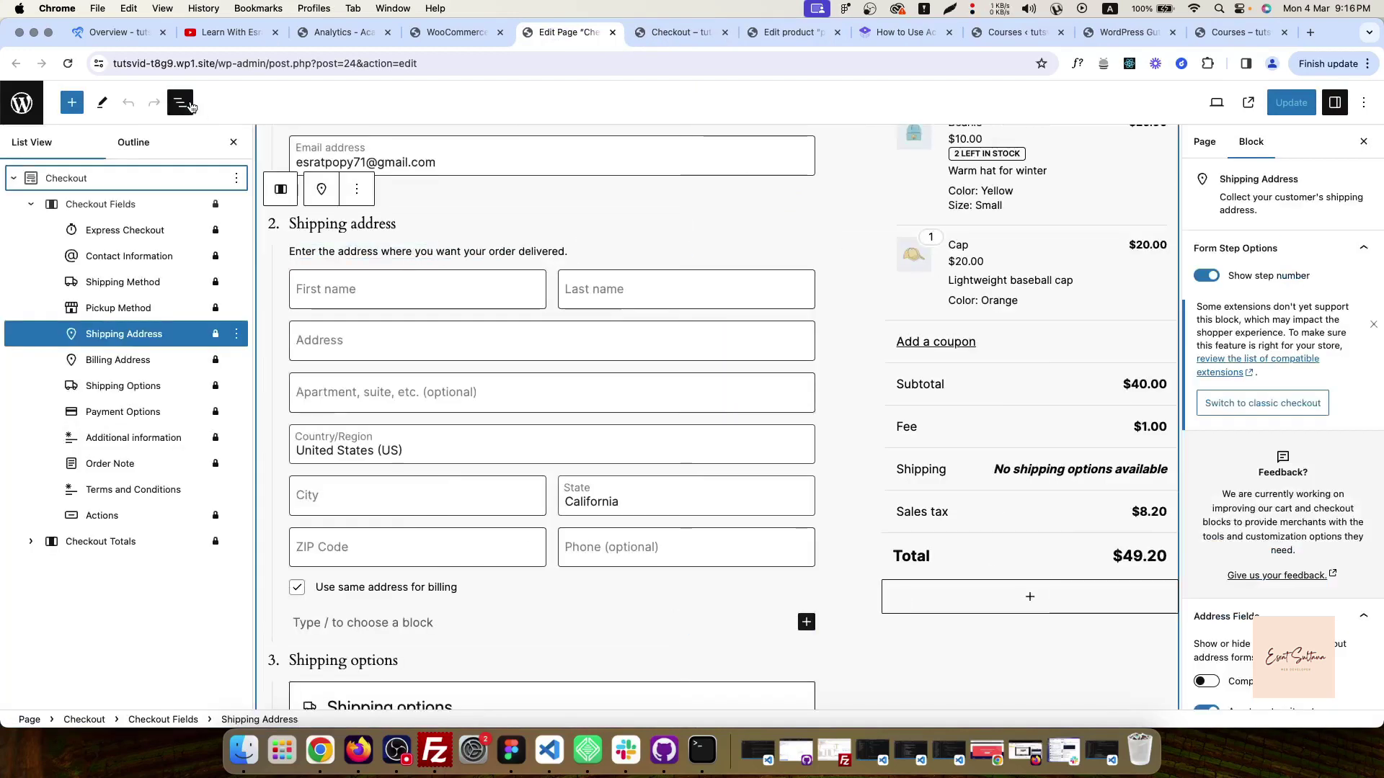
pyautogui.click(98, 178)
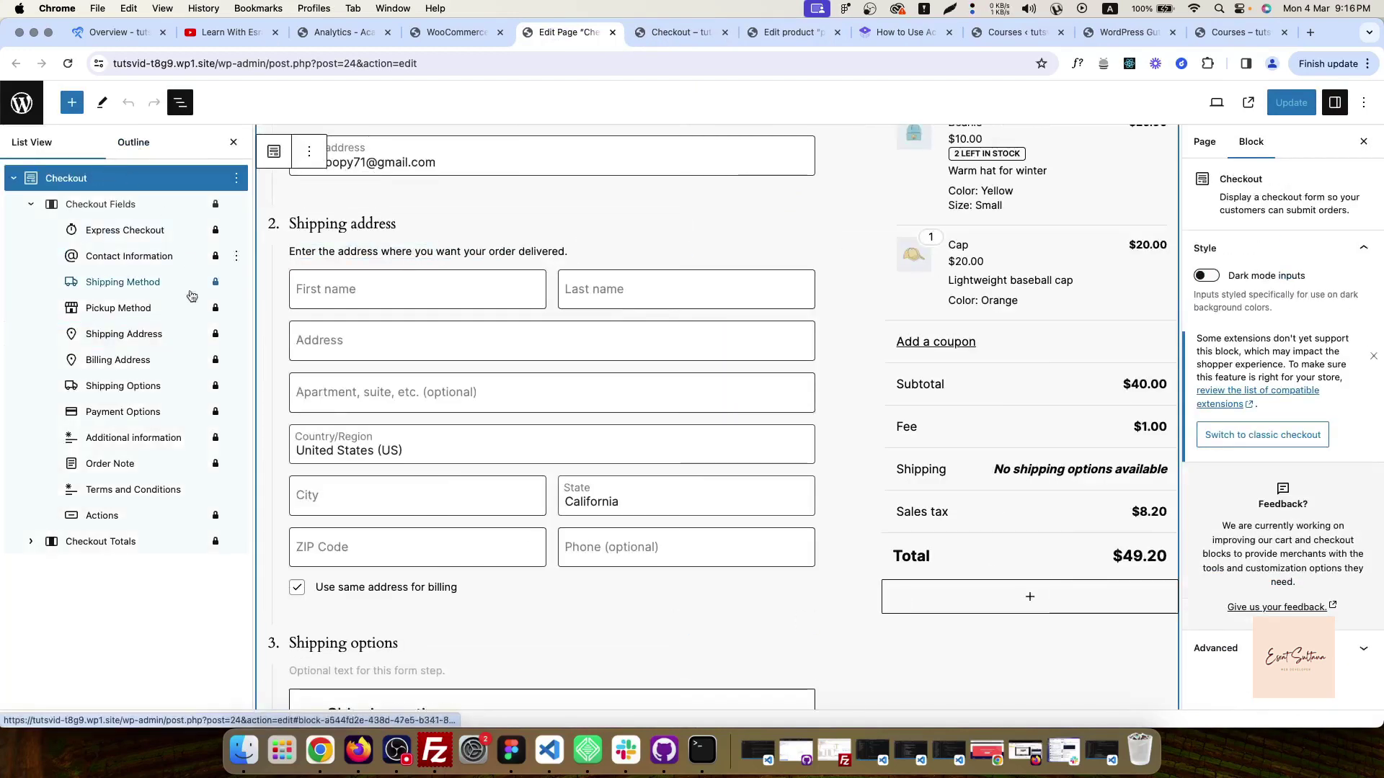
# Step through the Shipping Address and Shipping Options blocks to select Payment Options.
pyautogui.click(551, 425)
pyautogui.scroll(-3, 324, 479)
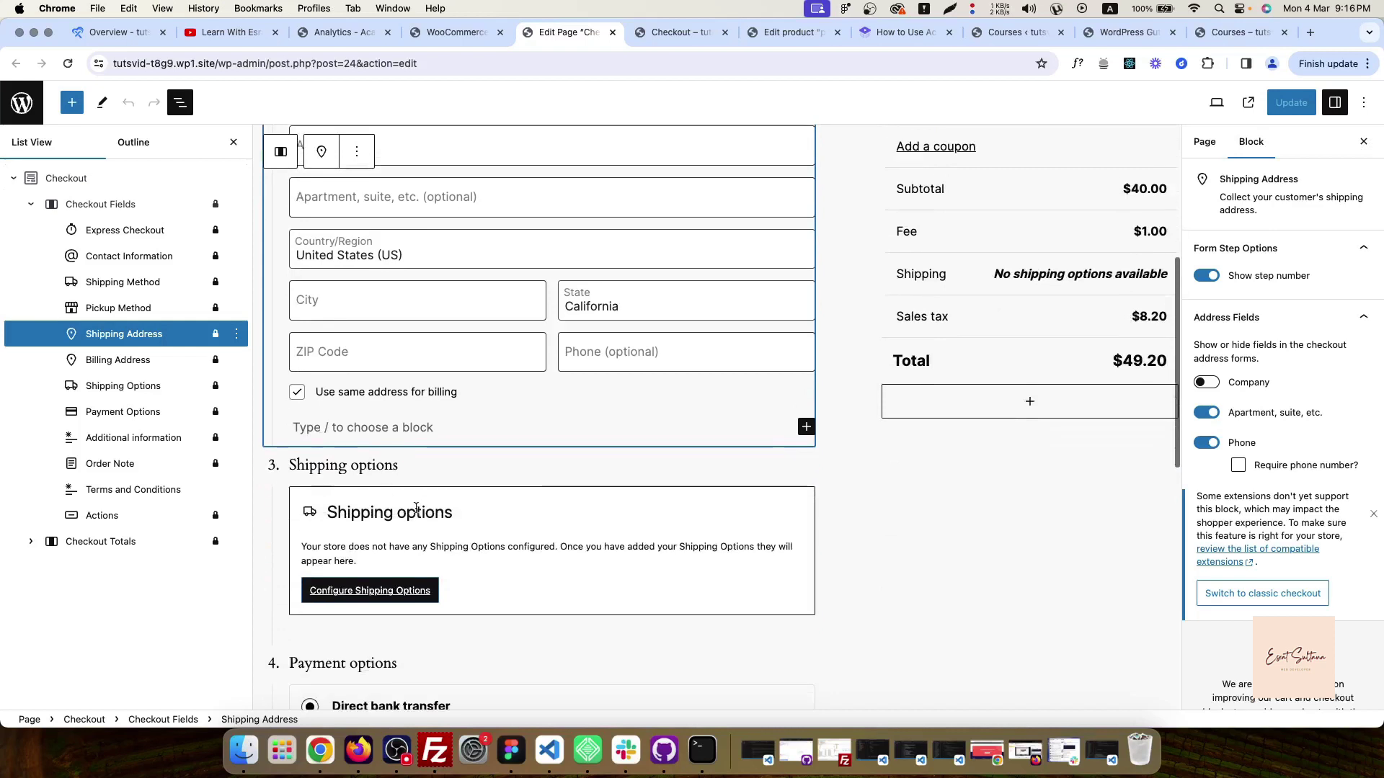
pyautogui.click(416, 508)
pyautogui.scroll(-2, 380, 553)
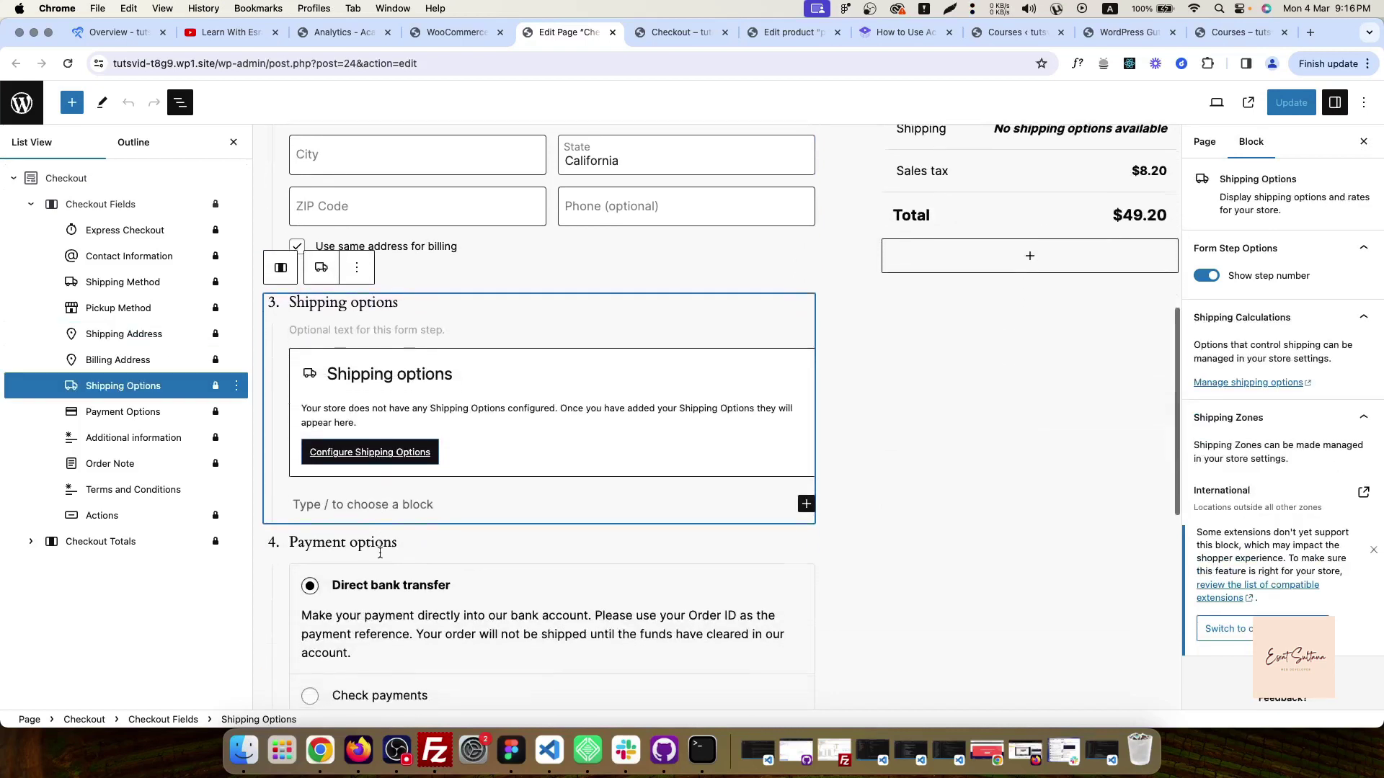
pyautogui.click(456, 586)
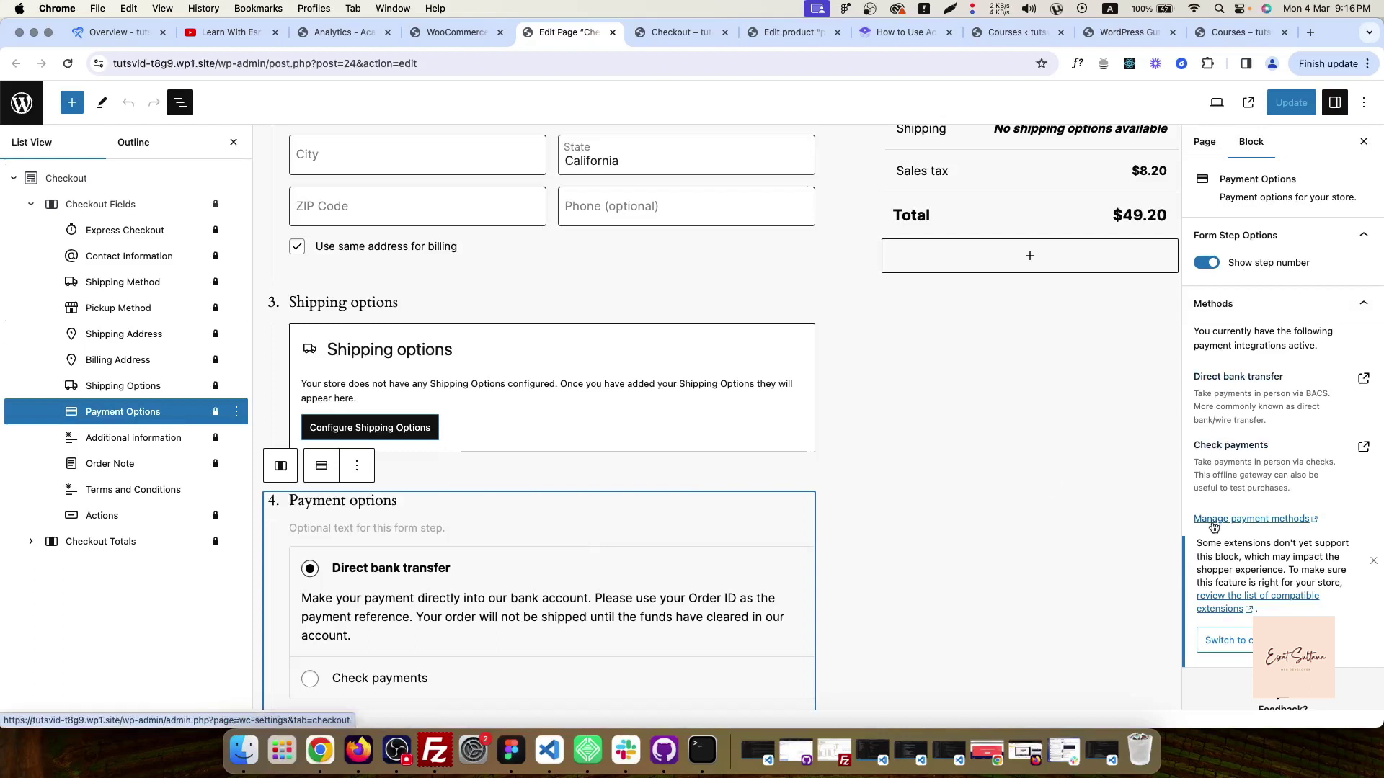
# Read the extension compatibility warning and request 'Switch to classic checkout'.
pyautogui.scroll(-1, 1244, 551)
pyautogui.moveTo(1196, 526); pyautogui.dragTo(1328, 534)
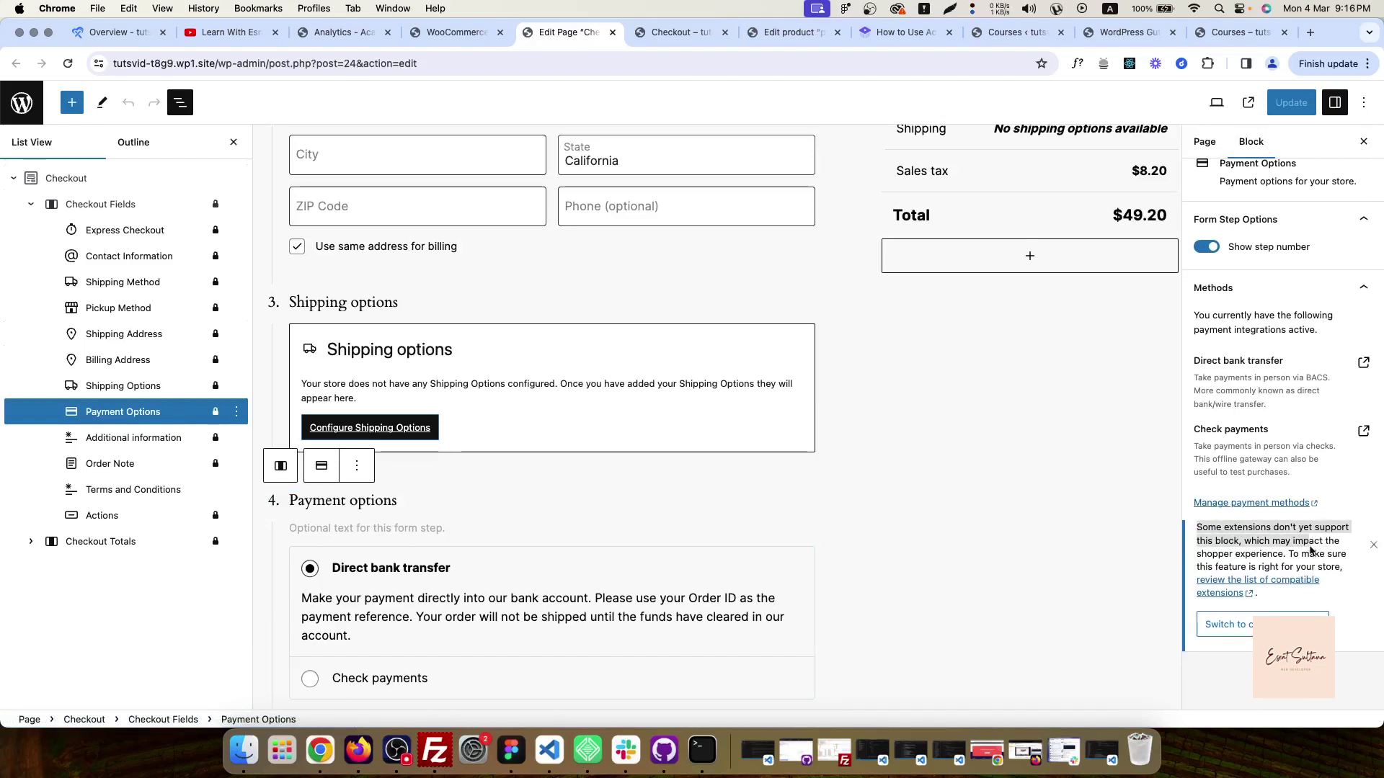
pyautogui.click(1265, 568)
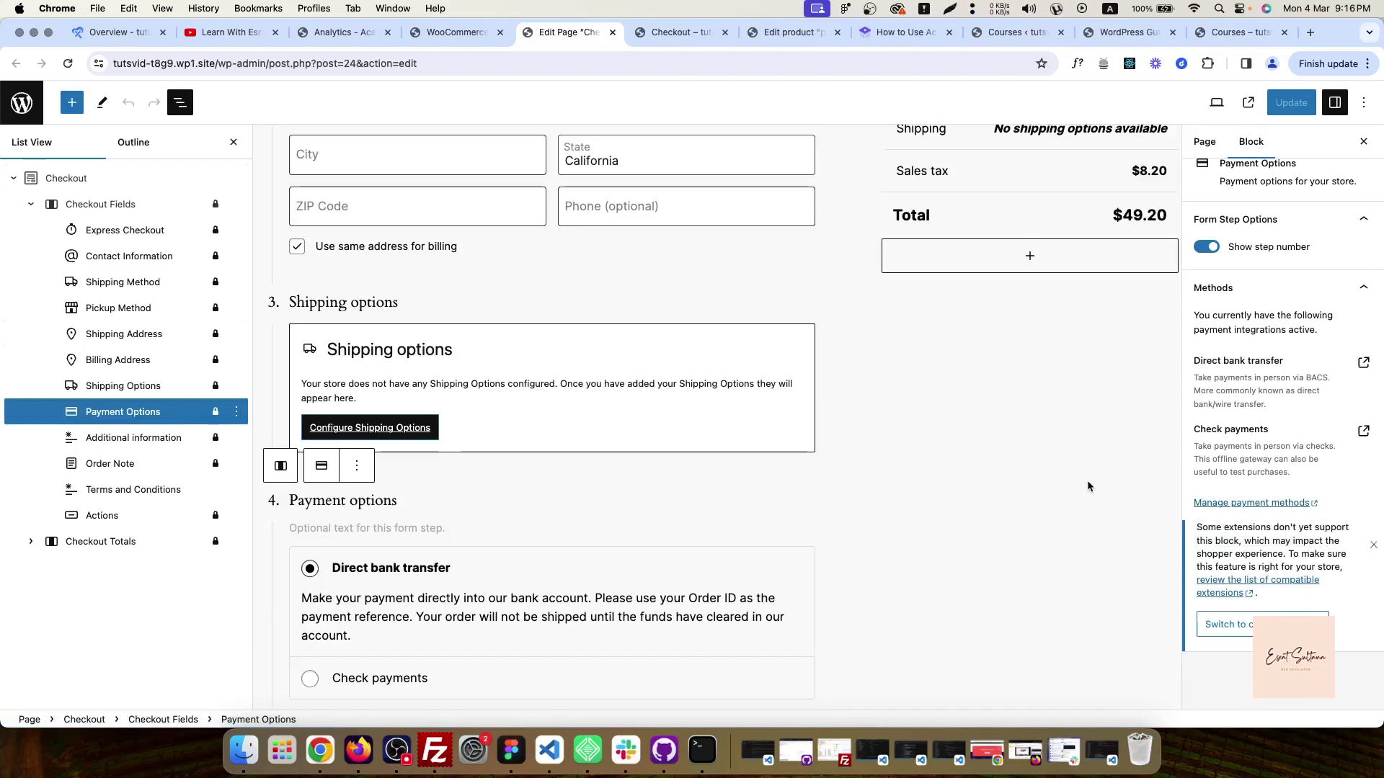
pyautogui.scroll(-1, 1246, 531)
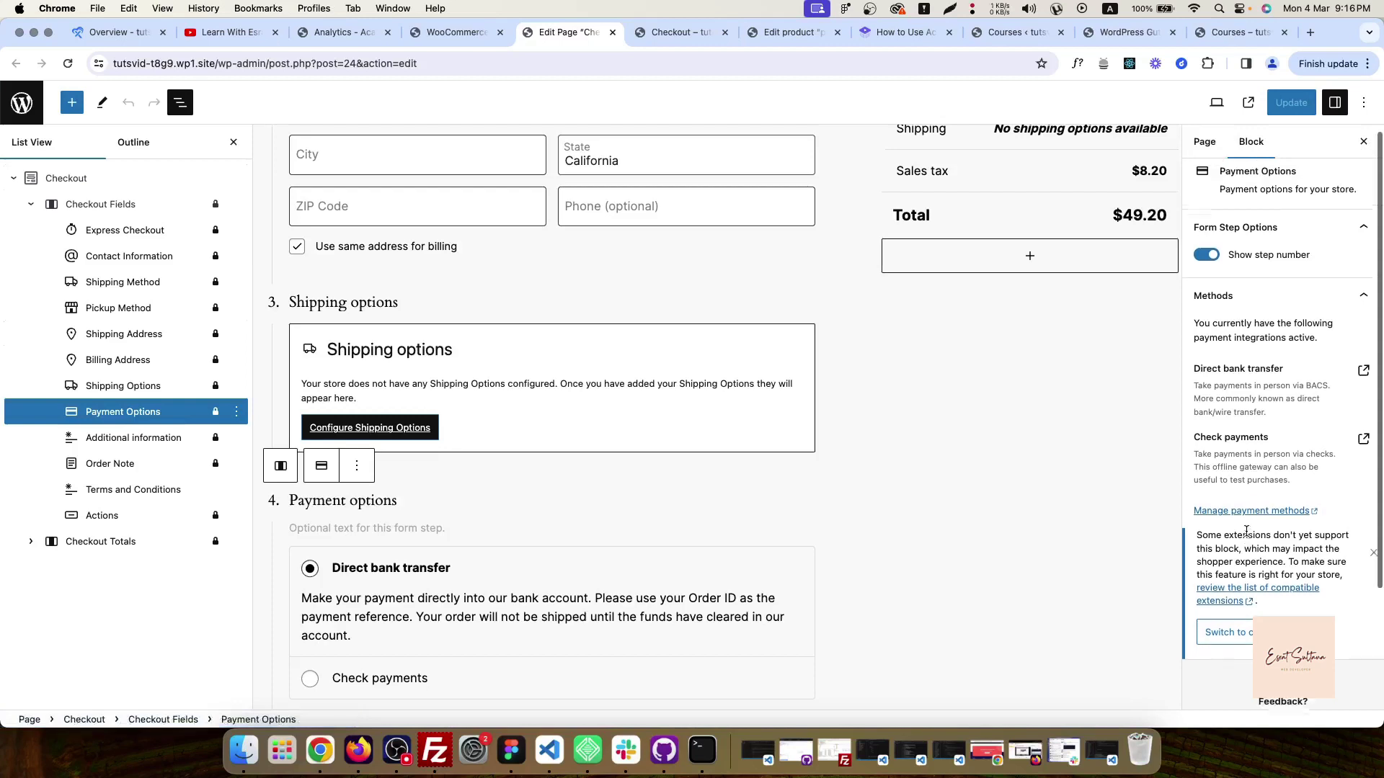
pyautogui.scroll(-2, 1246, 531)
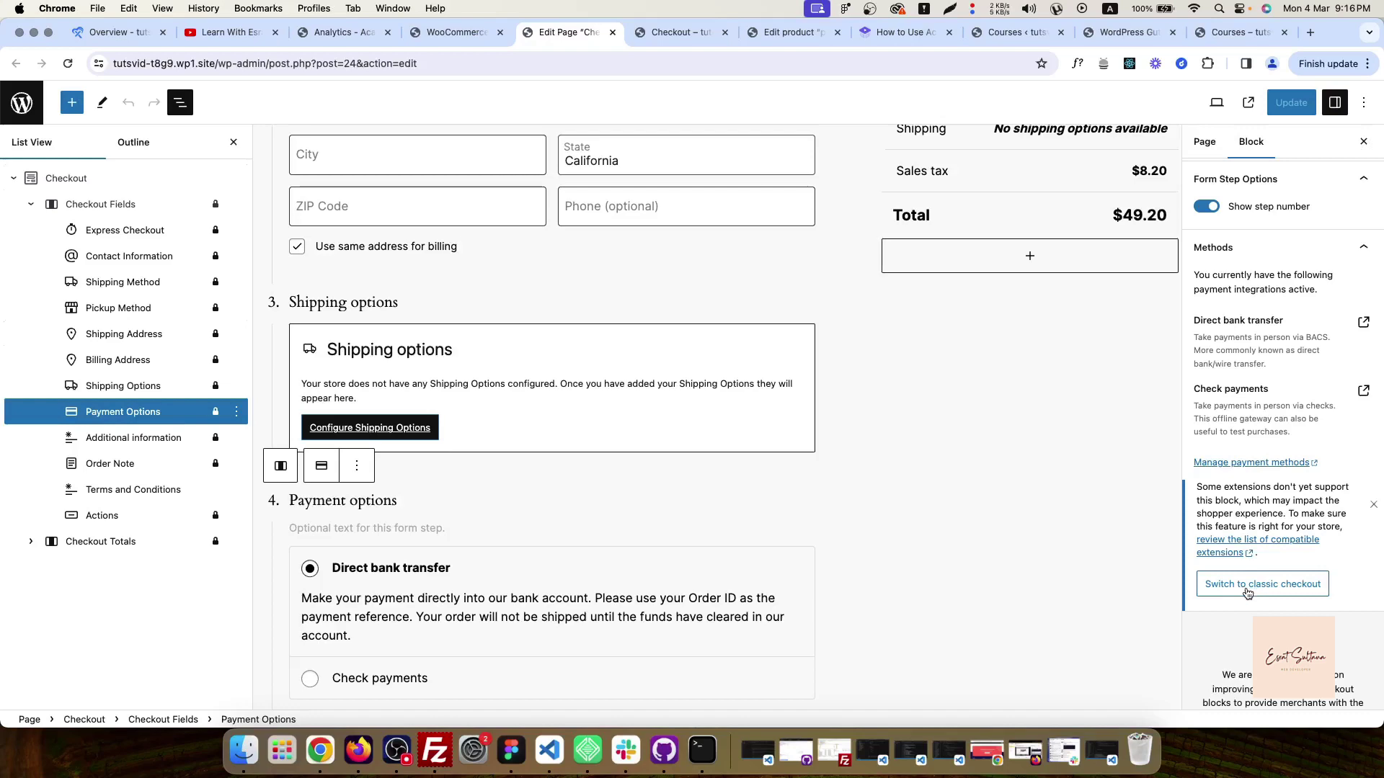
pyautogui.scroll(3, 1247, 592)
pyautogui.scroll(-5, 1249, 530)
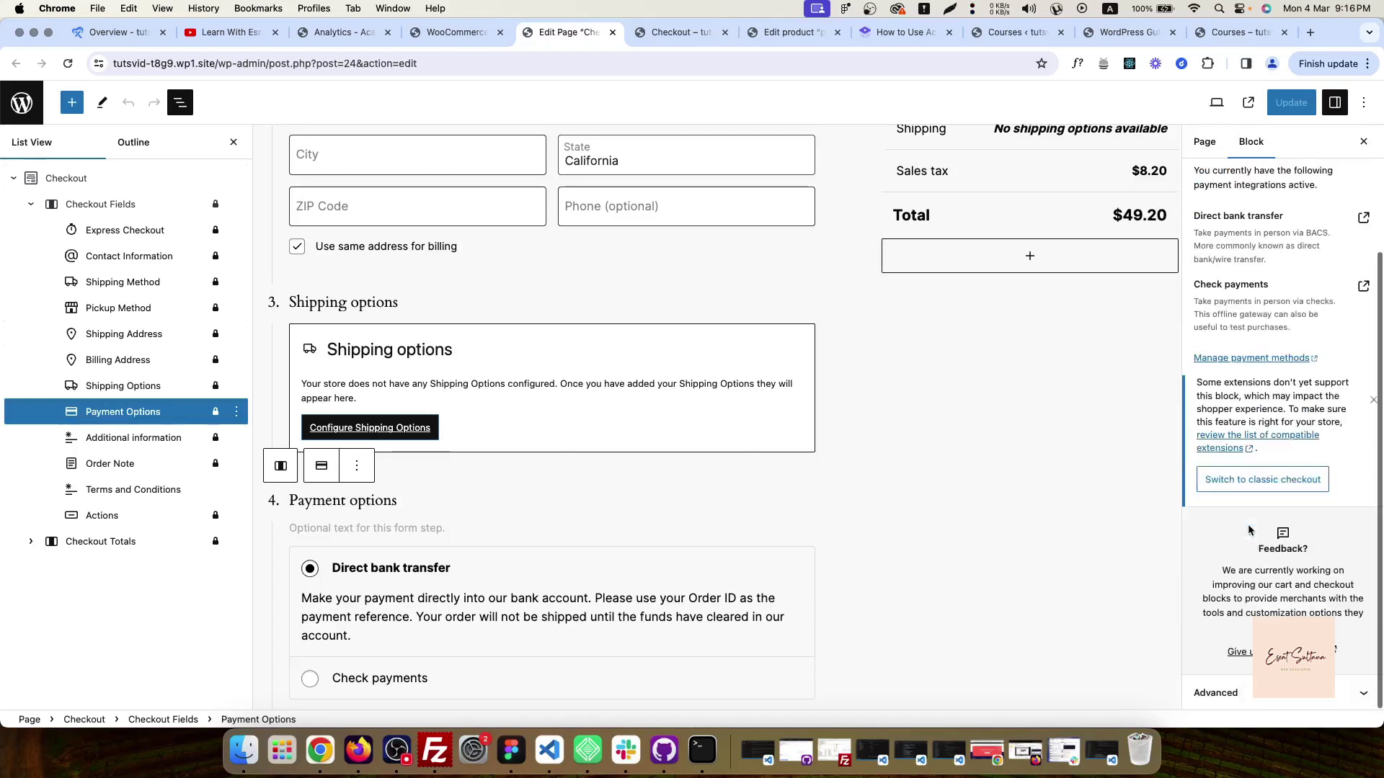
pyautogui.scroll(2, 1267, 477)
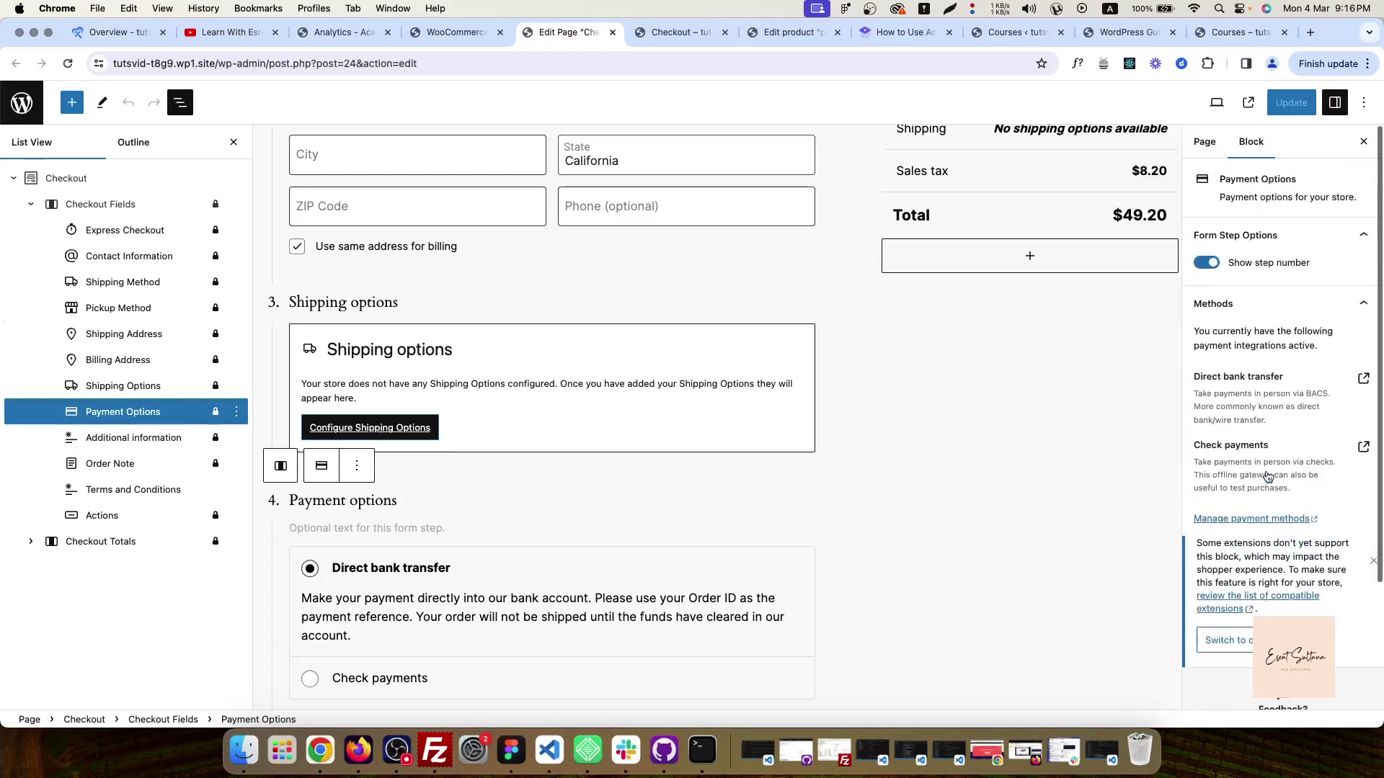
pyautogui.click(1223, 641)
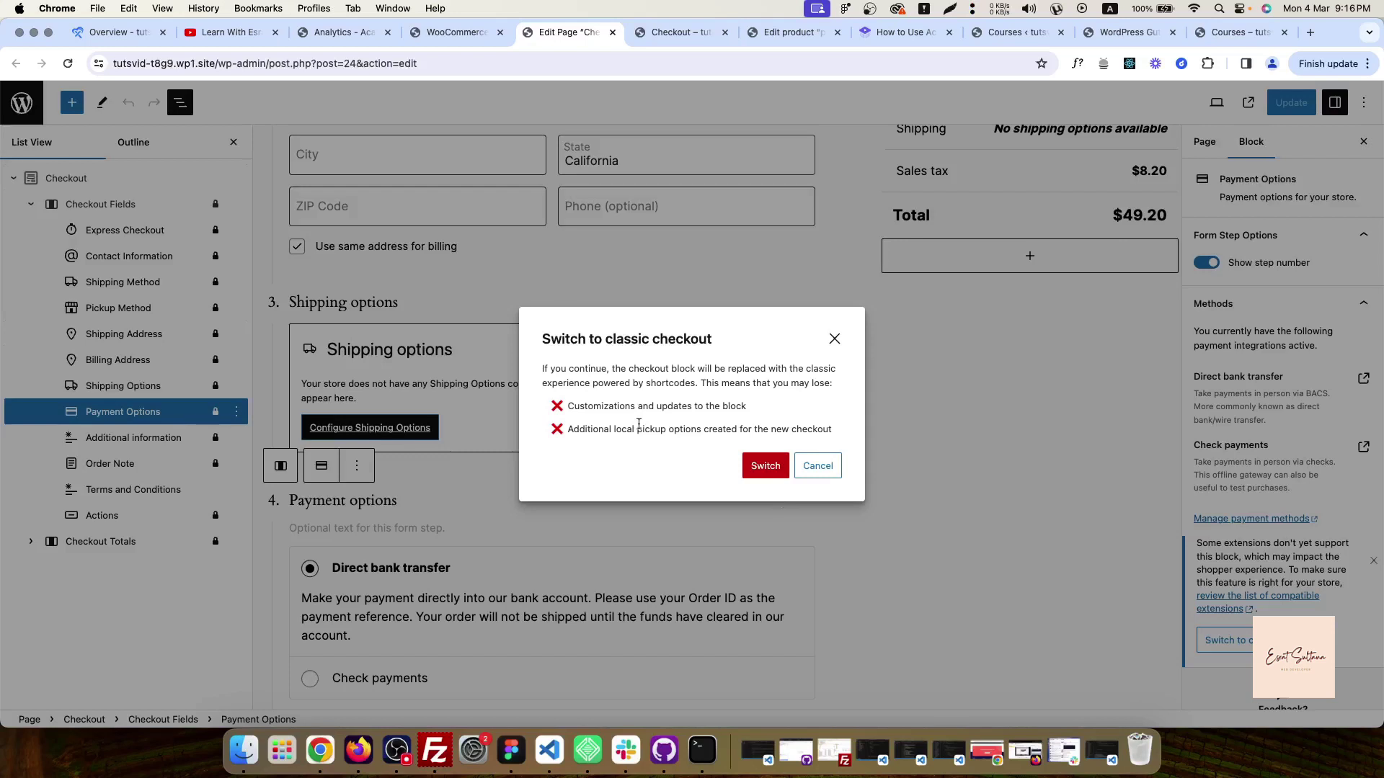
# Confirm Switch to replace the checkout blocks with Classic Checkout, then Update the page.
pyautogui.click(747, 465)
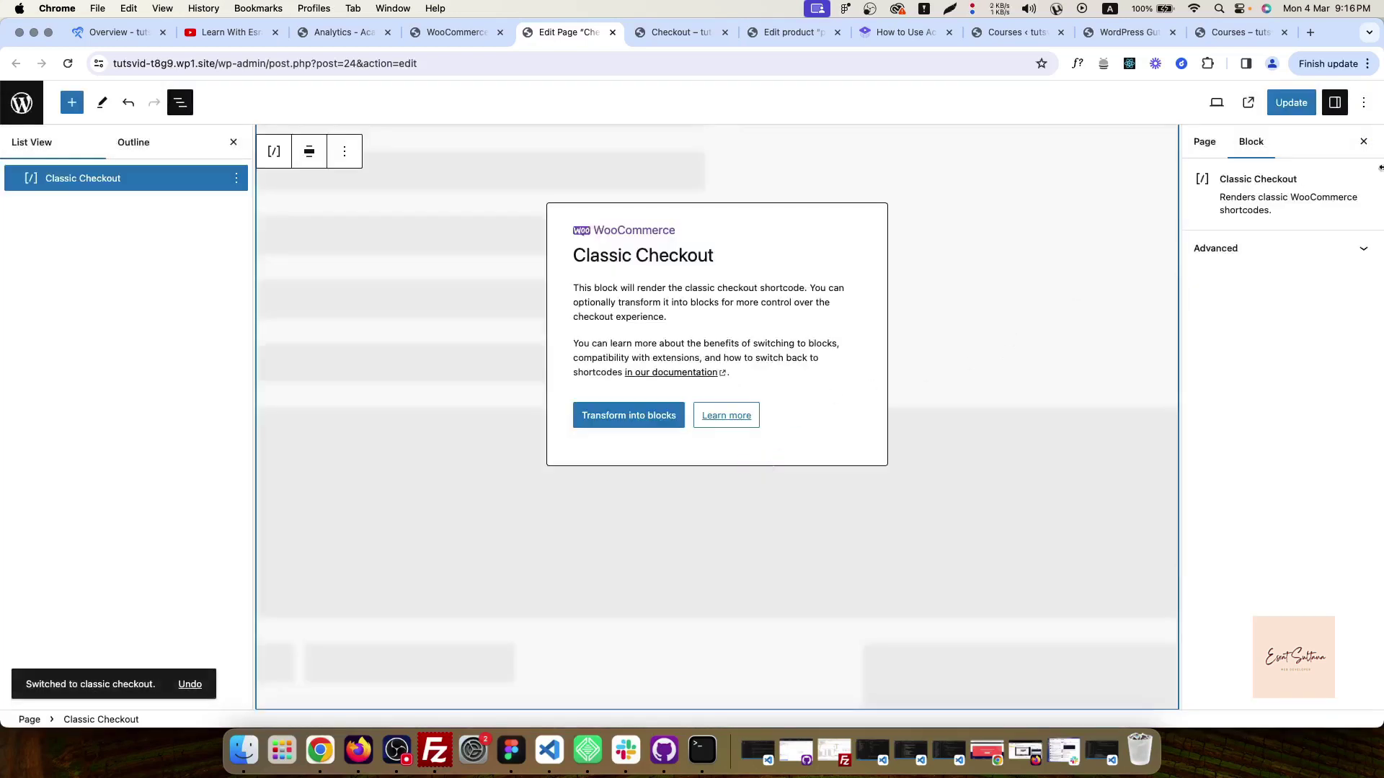
pyautogui.click(1291, 103)
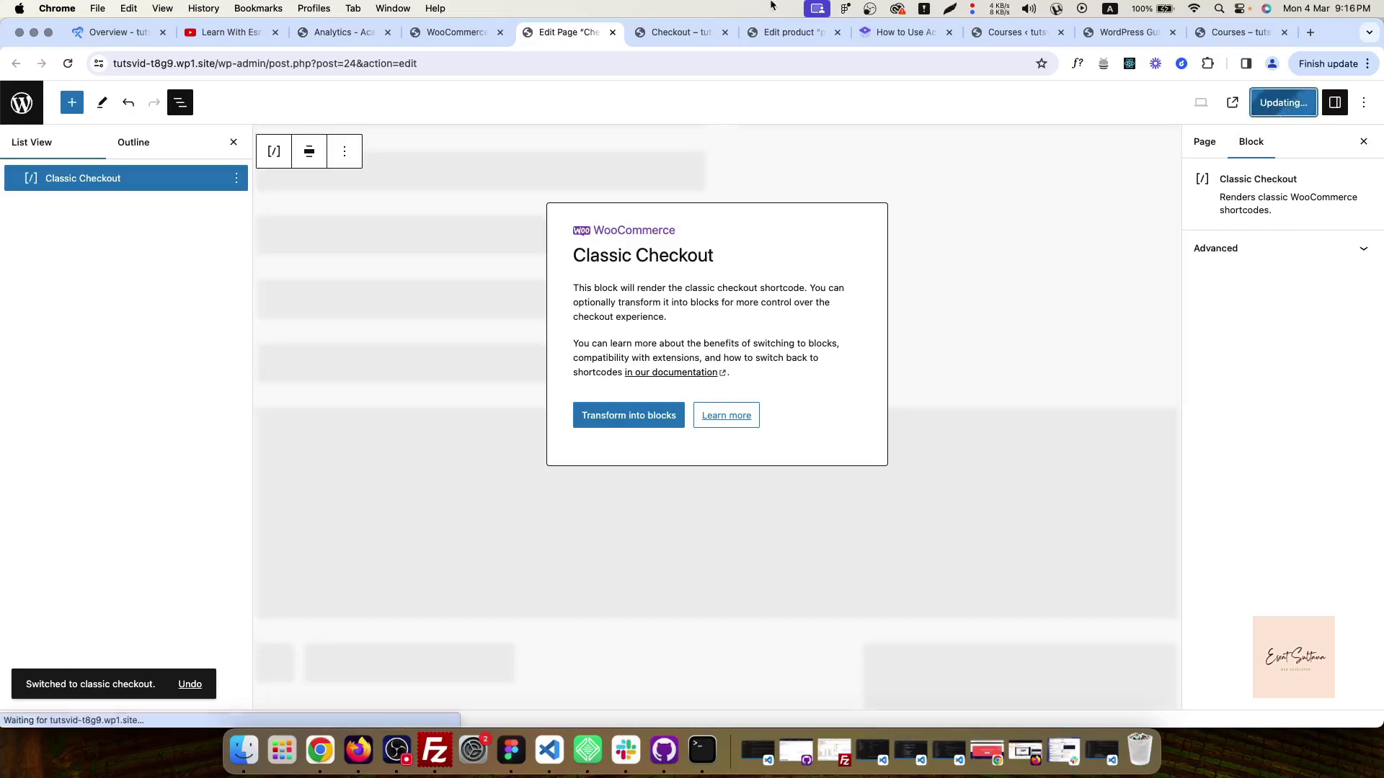
# Reload the live checkout page and try the Check payments and Direct bank transfer options.
pyautogui.click(681, 33)
pyautogui.press('super+r')
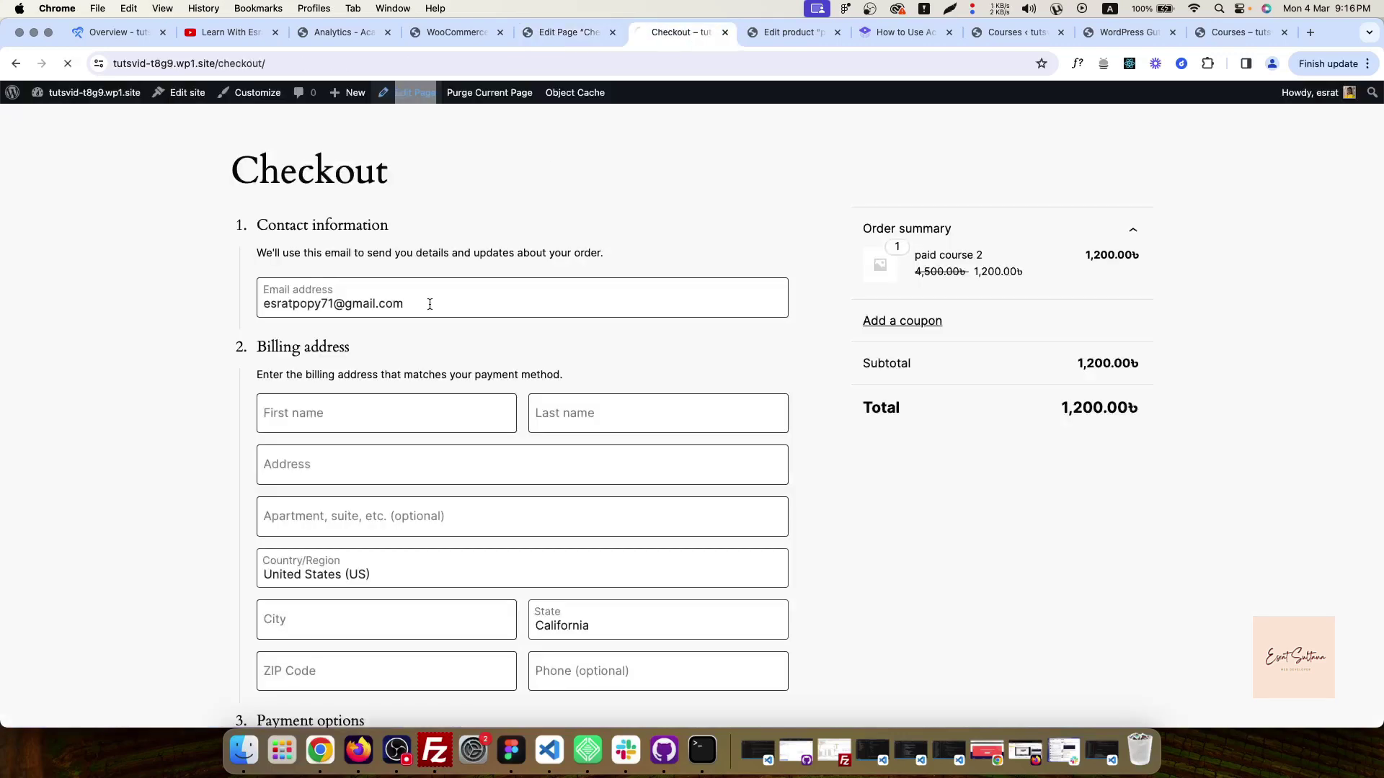
pyautogui.scroll(-15, 291, 547)
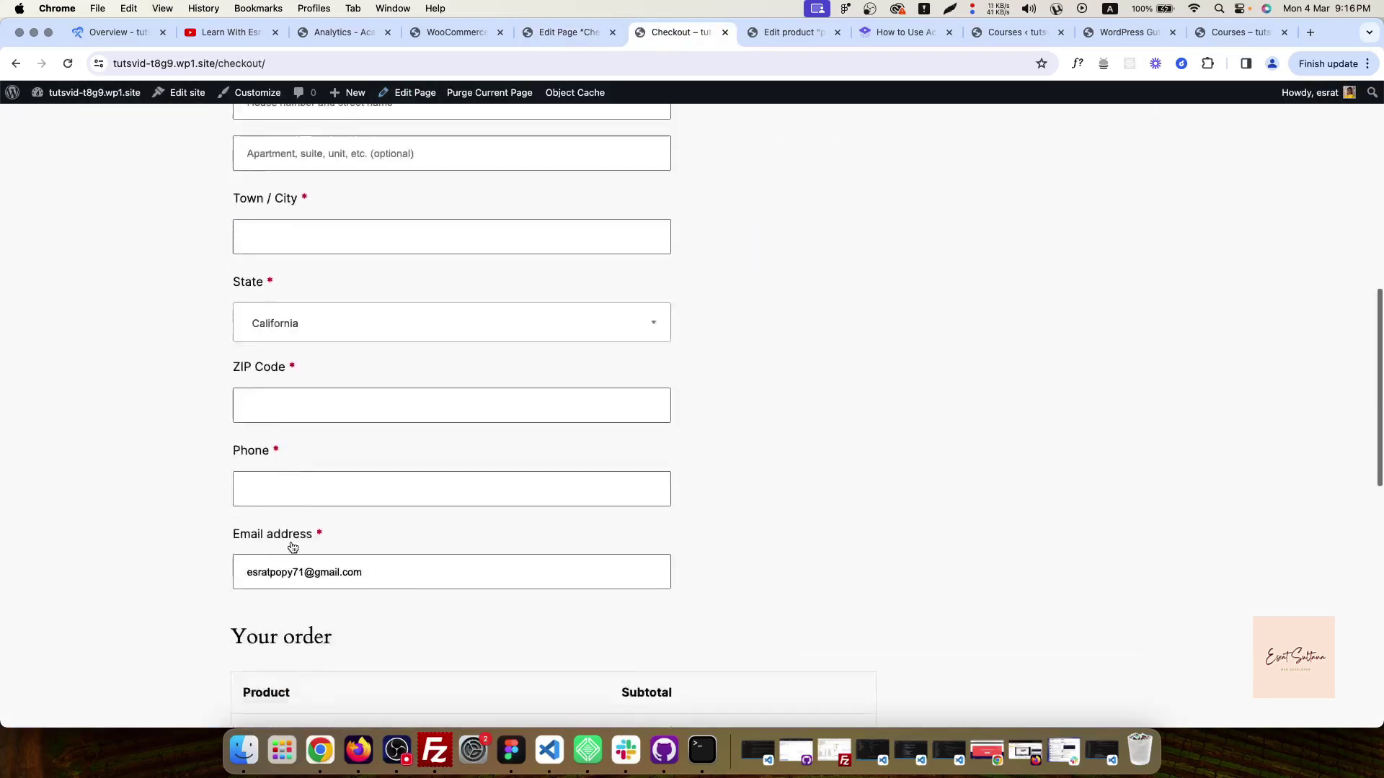
pyautogui.scroll(-6, 300, 661)
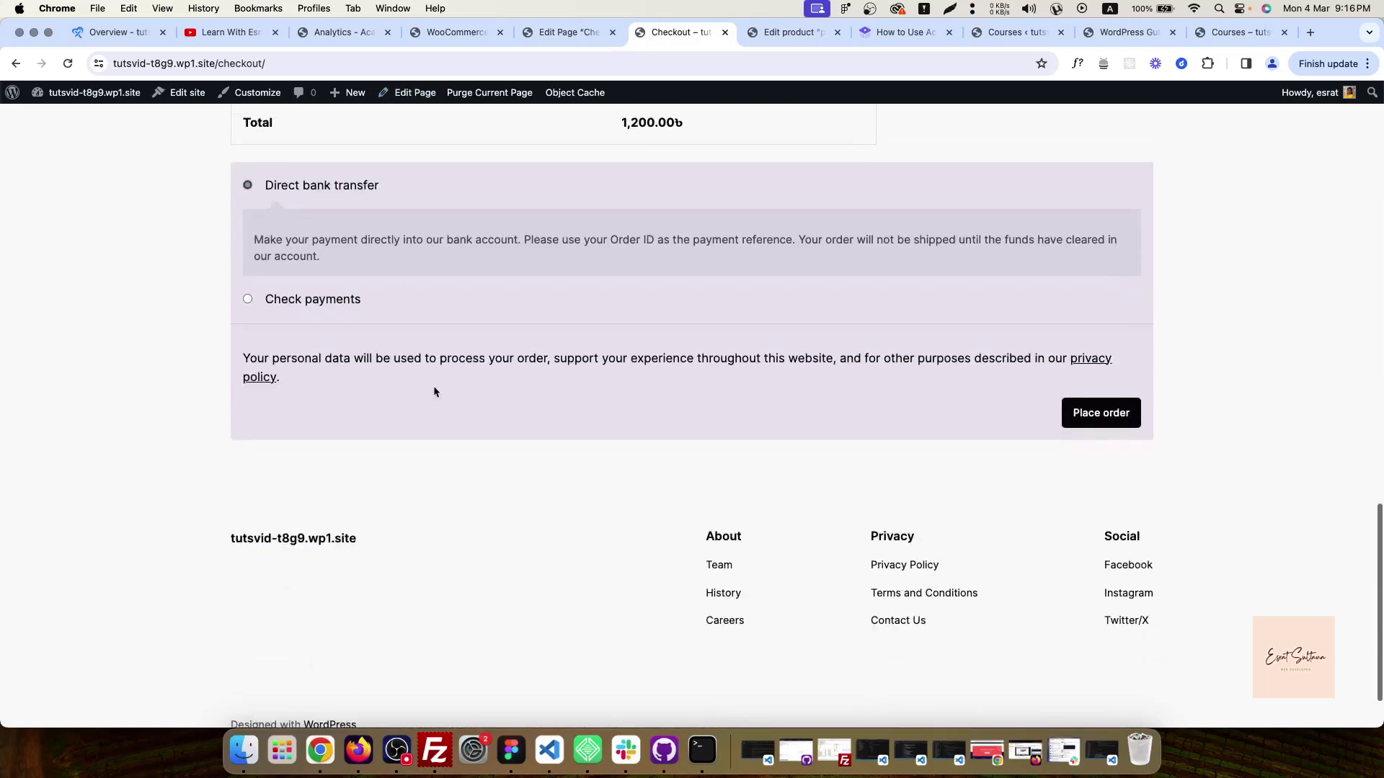
pyautogui.click(249, 297)
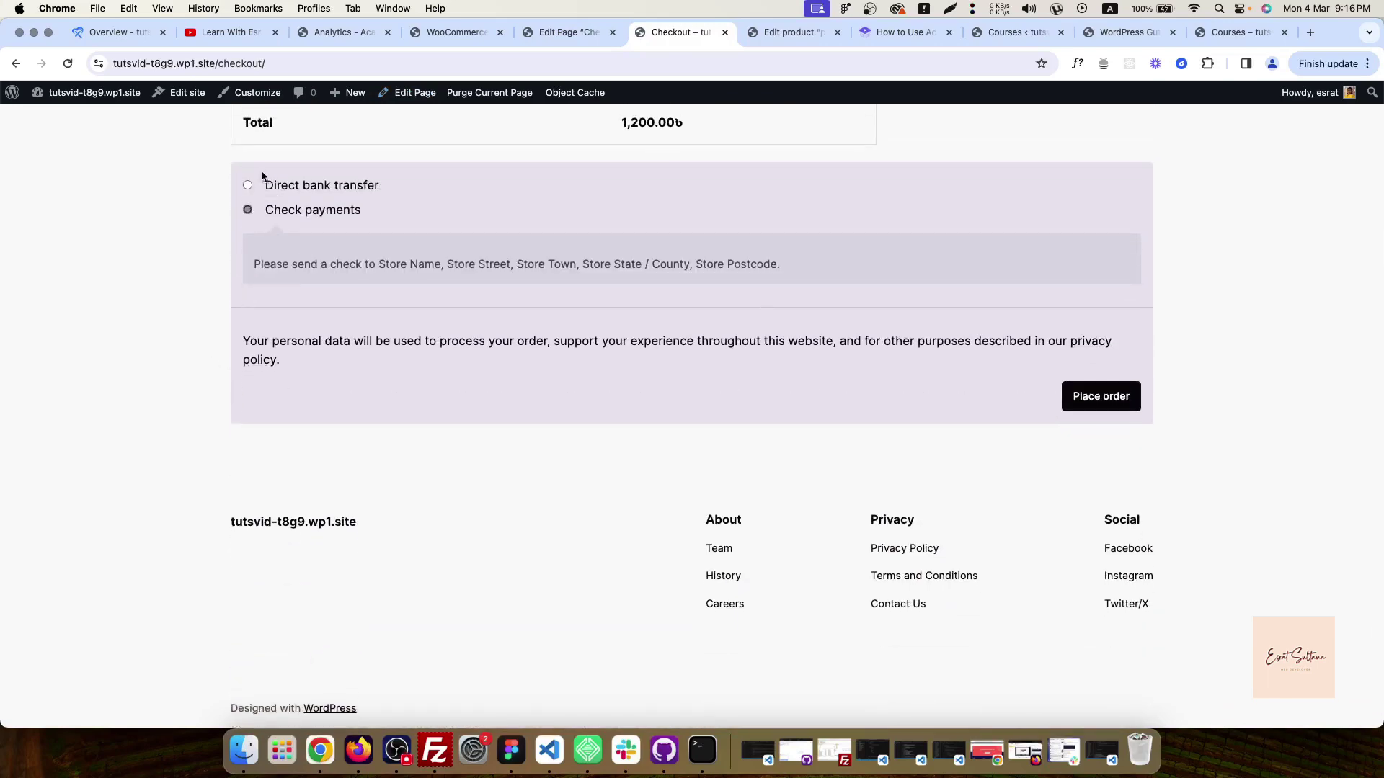
pyautogui.click(248, 186)
pyautogui.scroll(20, 305, 364)
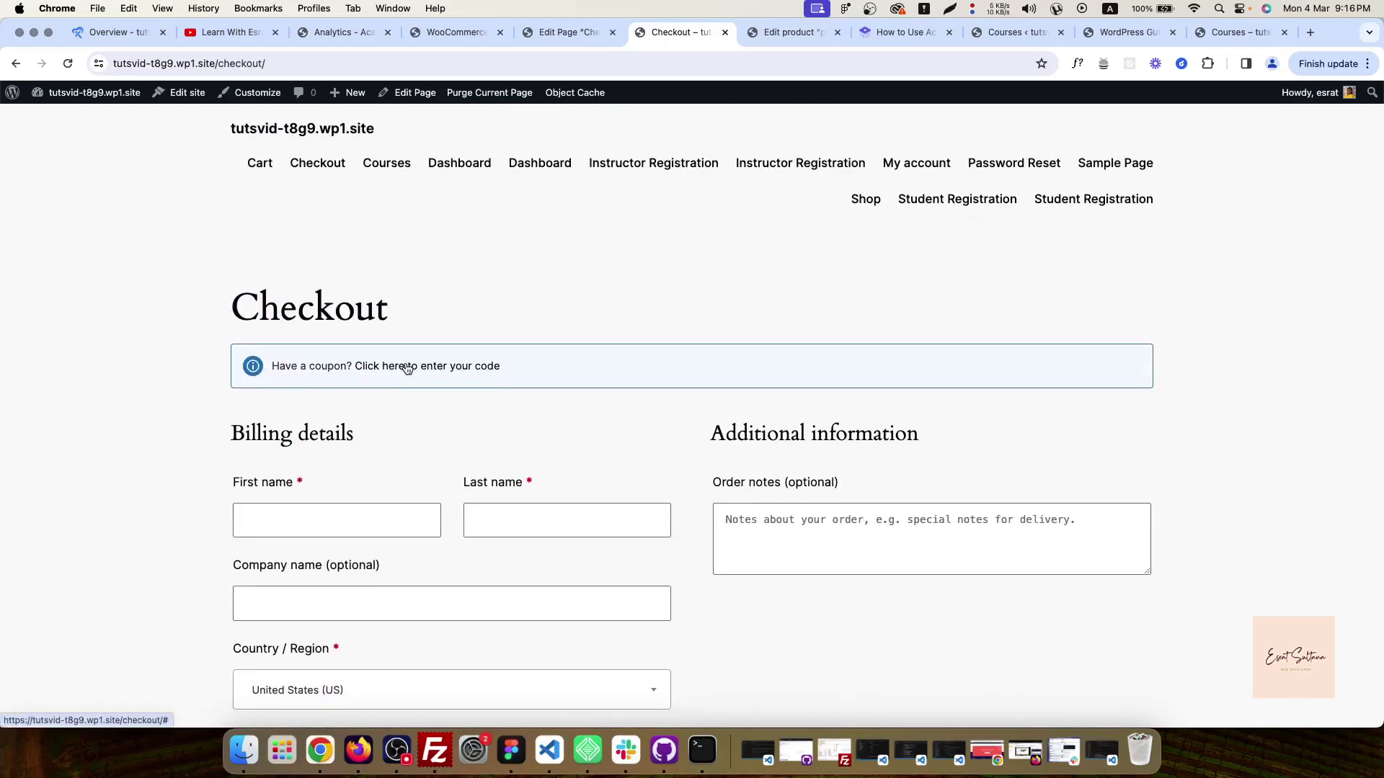
pyautogui.scroll(-20, 381, 451)
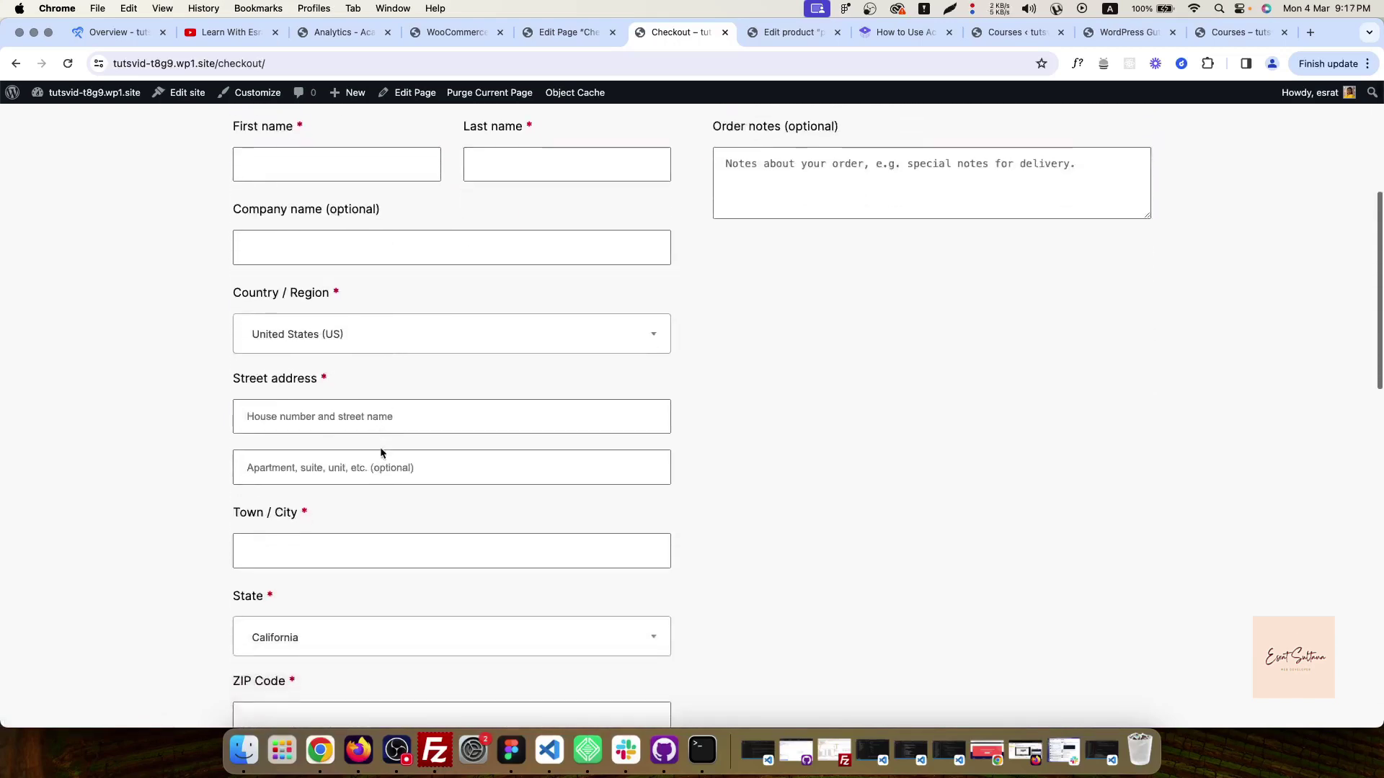
pyautogui.scroll(20, 380, 453)
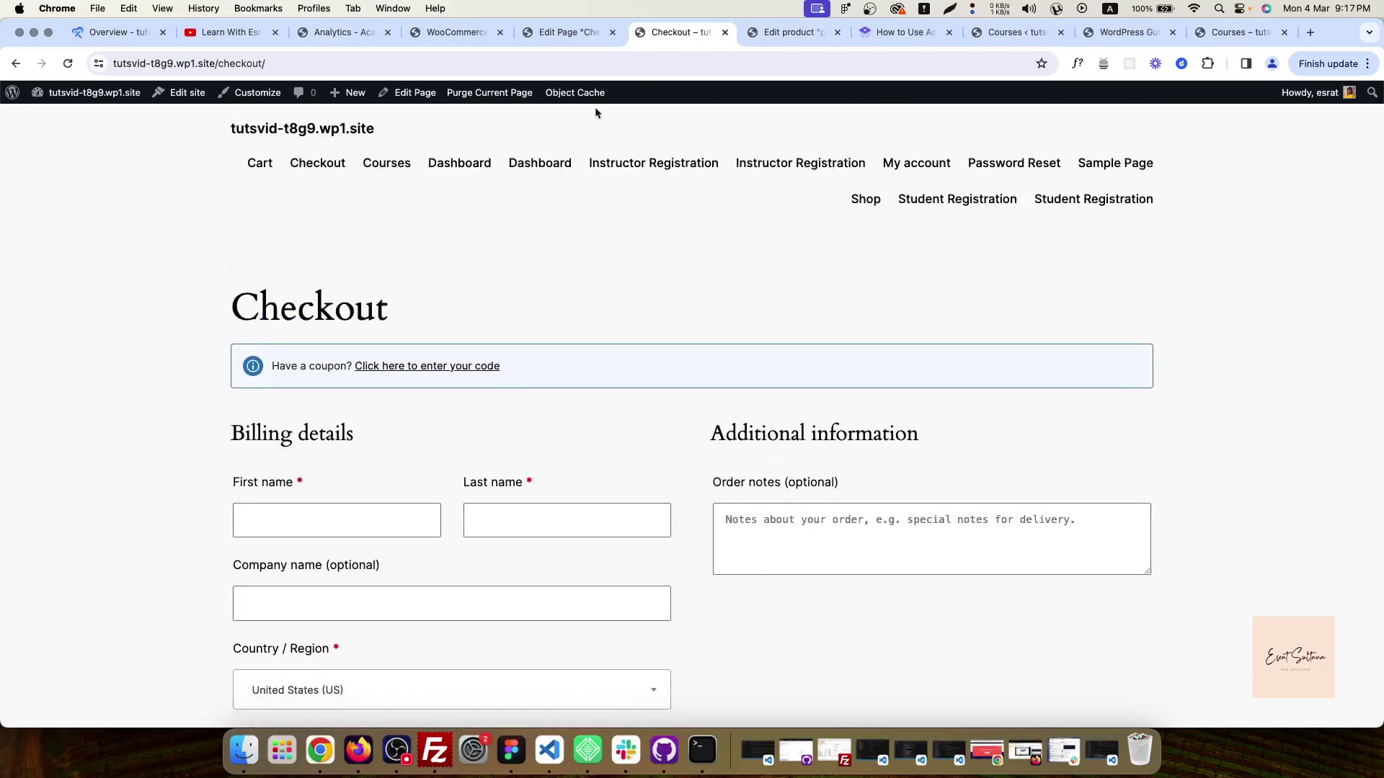
# Compare WooCommerce payment settings and the live checkout, ending on the checkout page editor.
pyautogui.click(453, 31)
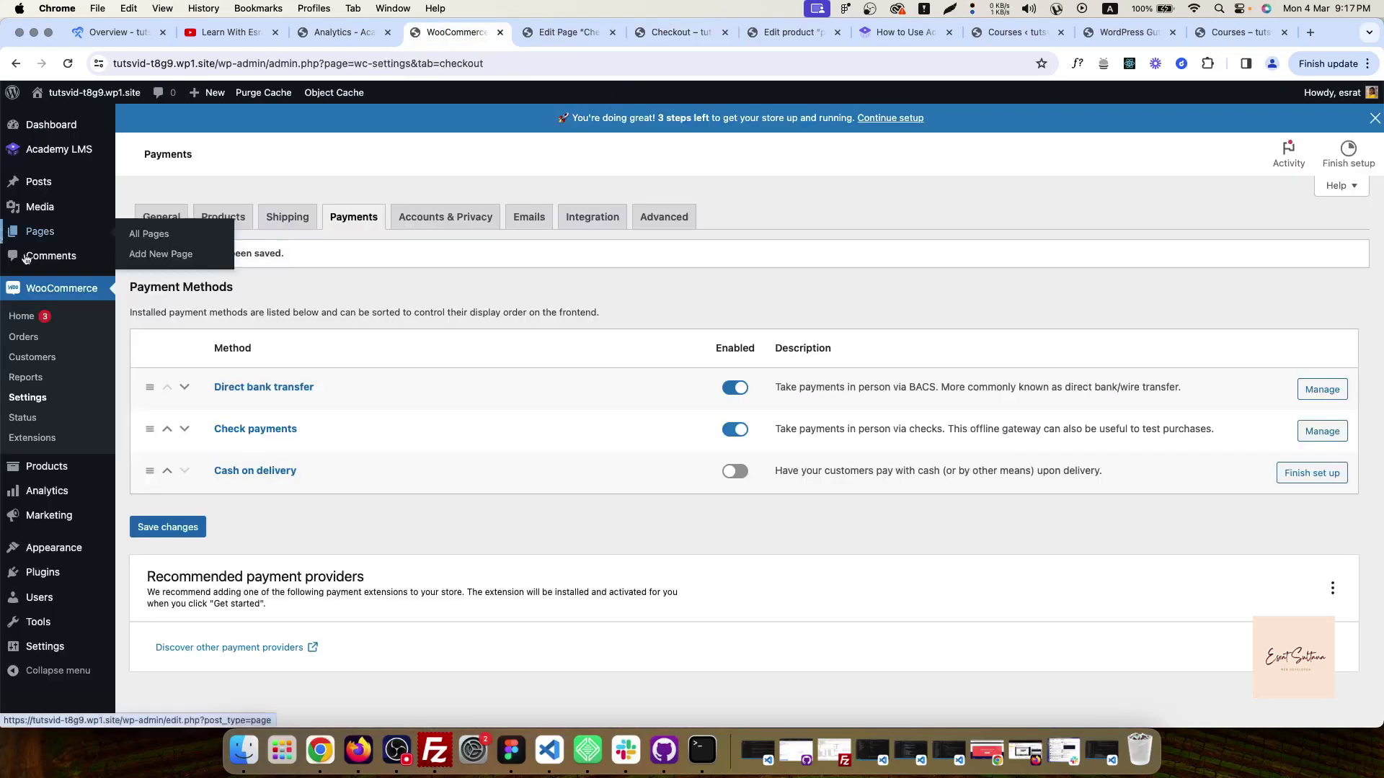
pyautogui.click(674, 34)
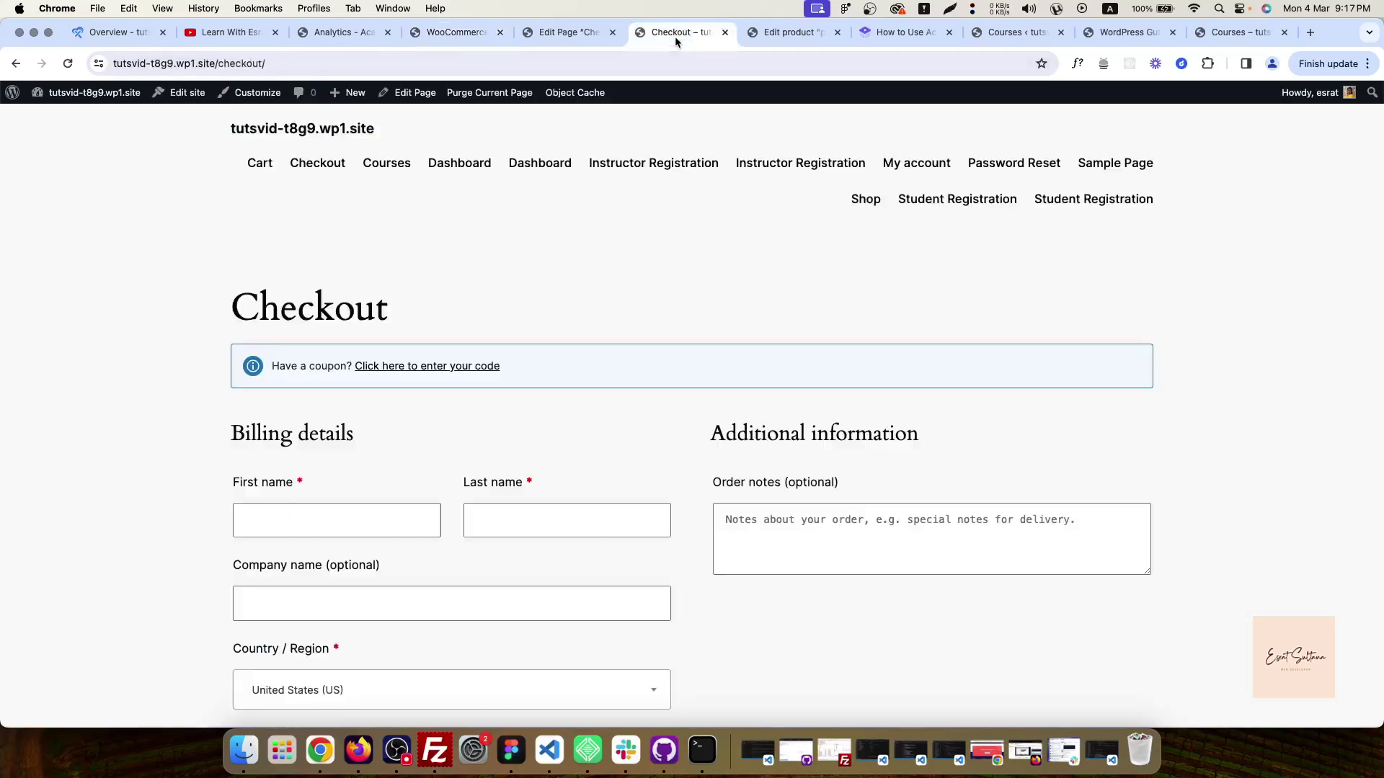
pyautogui.click(566, 32)
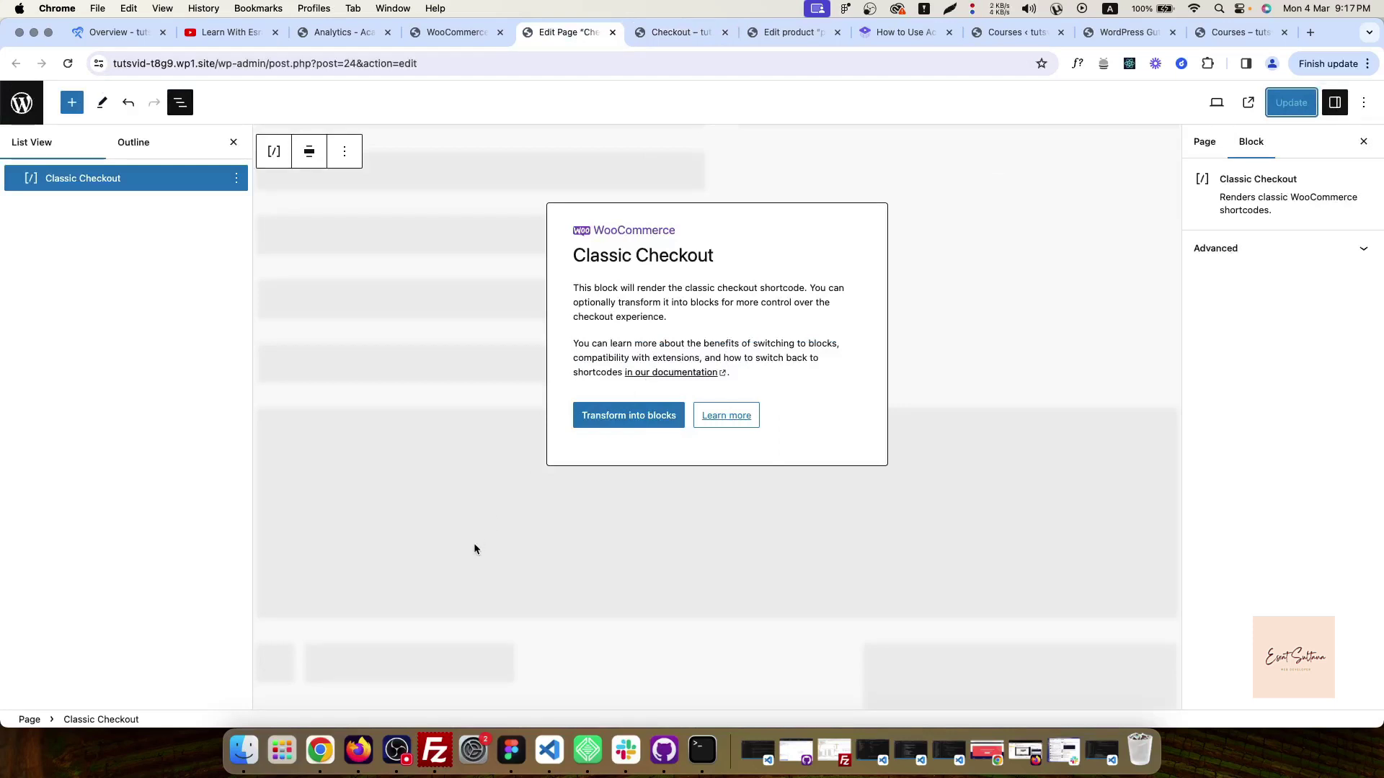
pyautogui.click(435, 37)
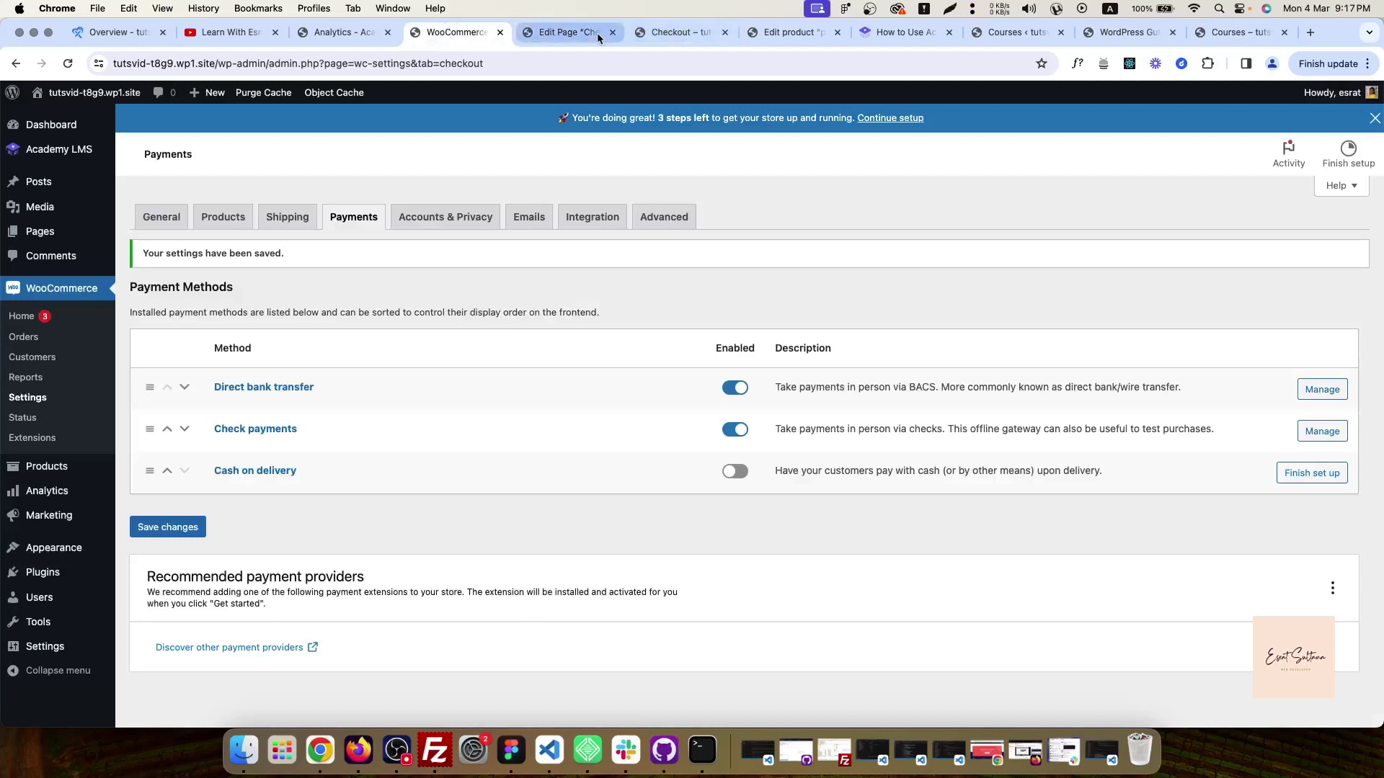
pyautogui.click(566, 32)
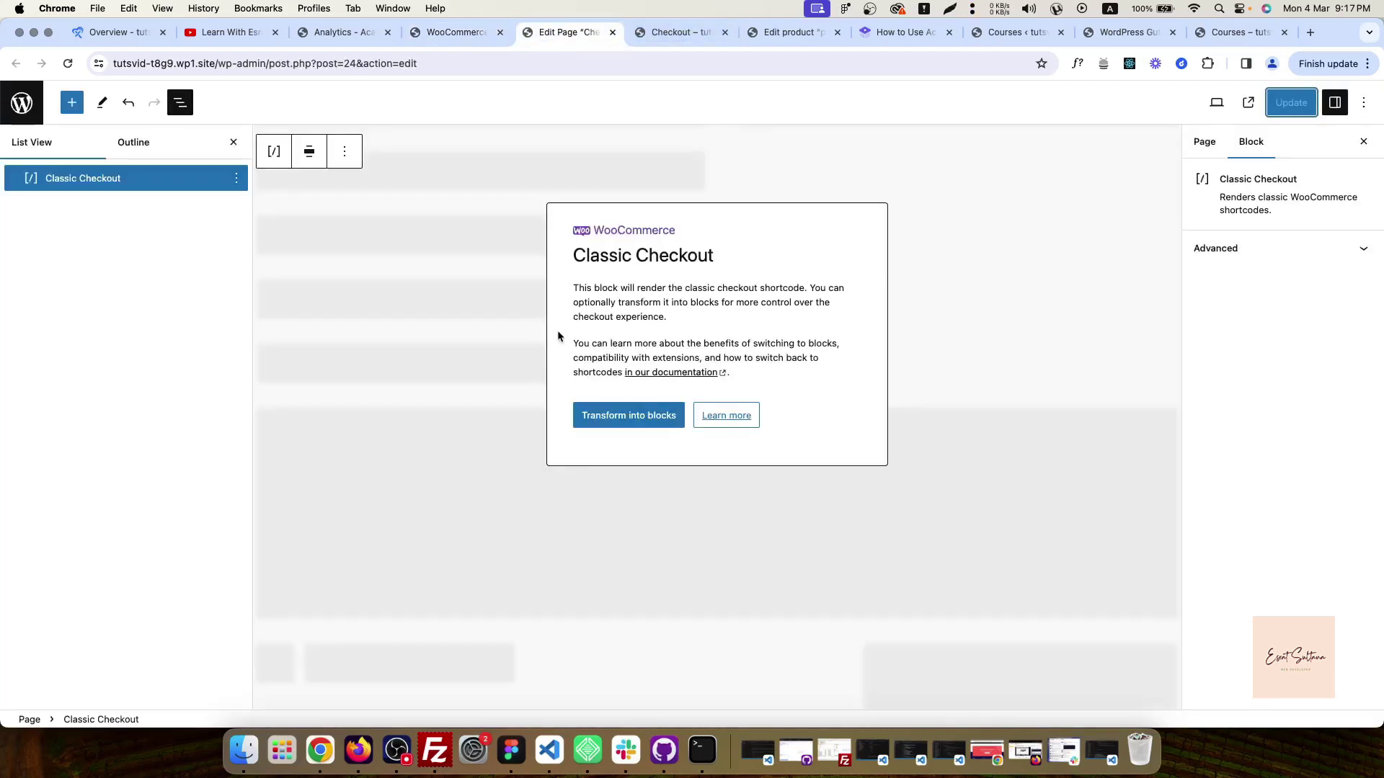